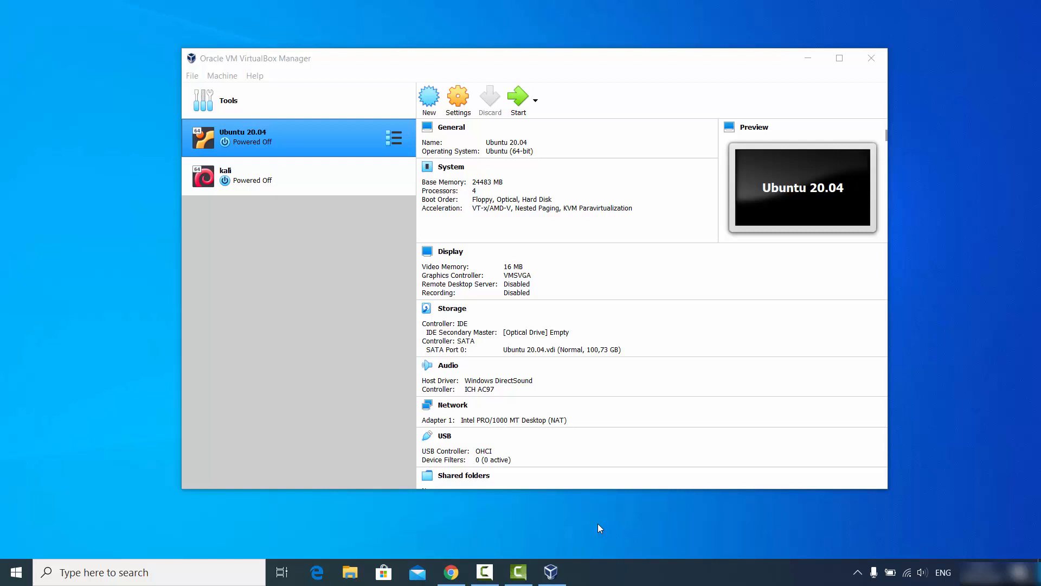
- Open the 'Try Windows 10 Enterprise' page, dismiss the survey popup, and continue with ISO - Enterprise
click(304, 268)
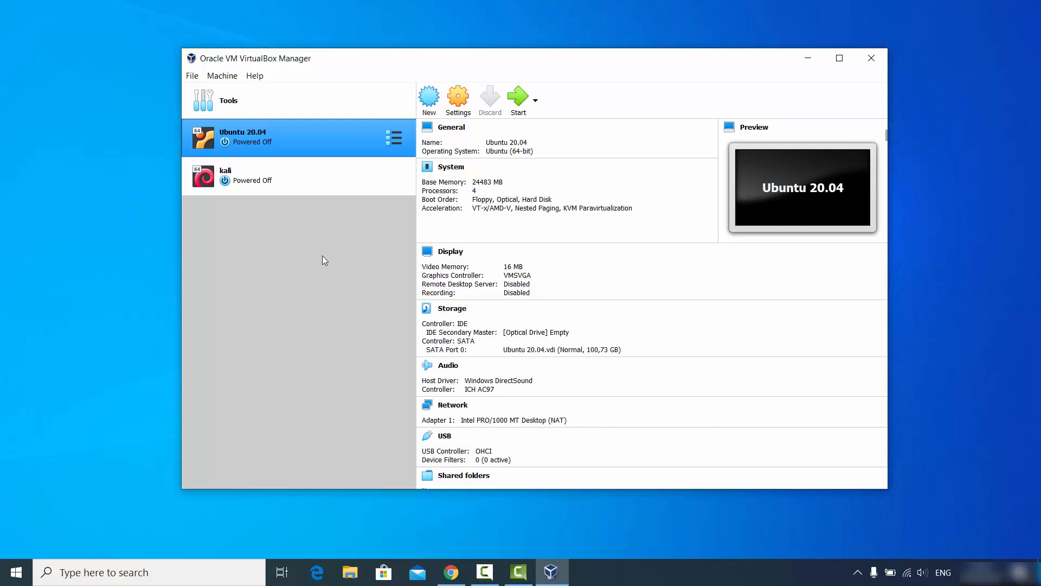
click(952, 404)
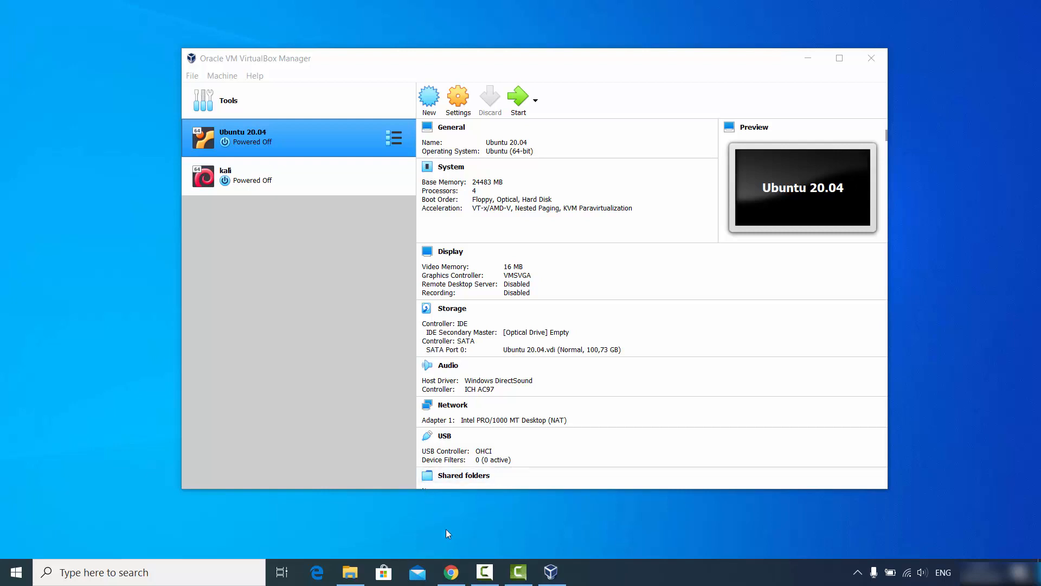
click(451, 571)
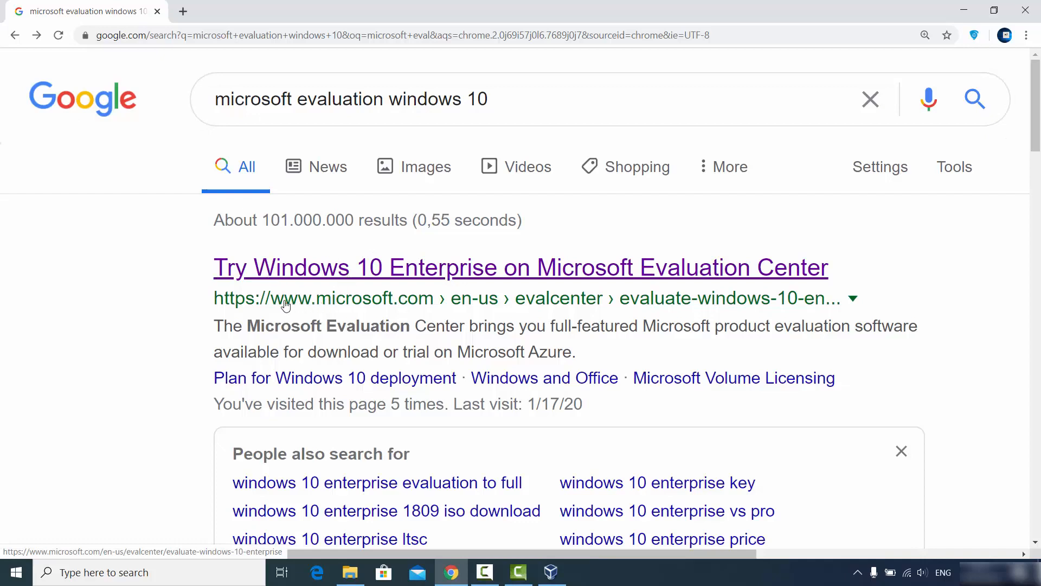
click(499, 272)
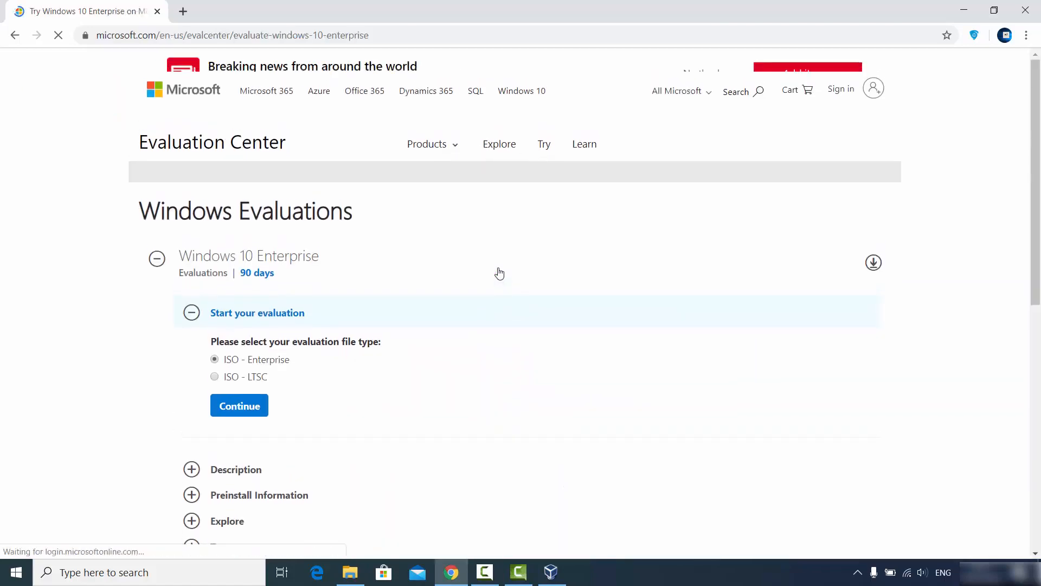
scroll(500, 274, down, 2)
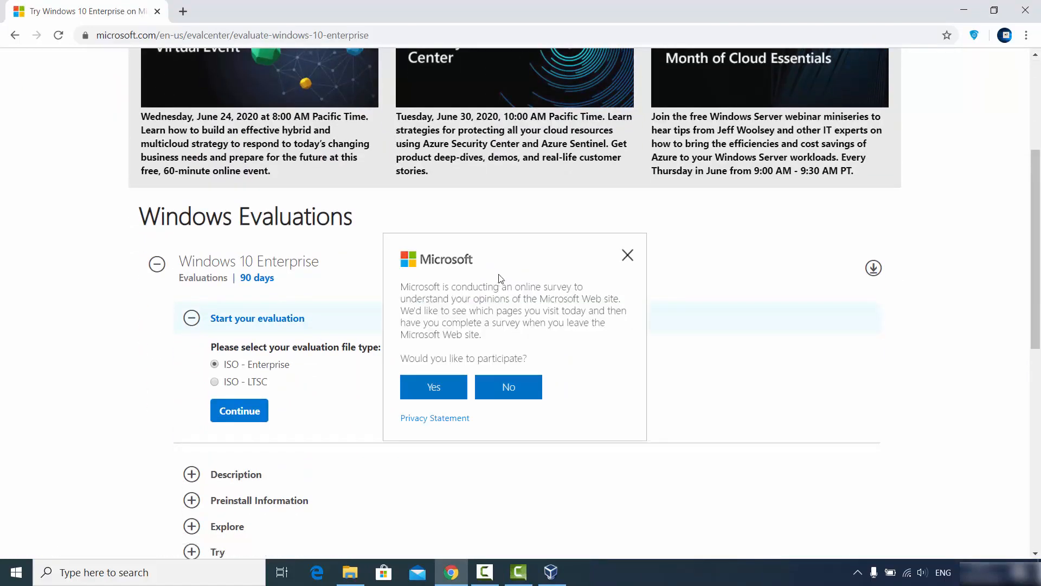
click(627, 255)
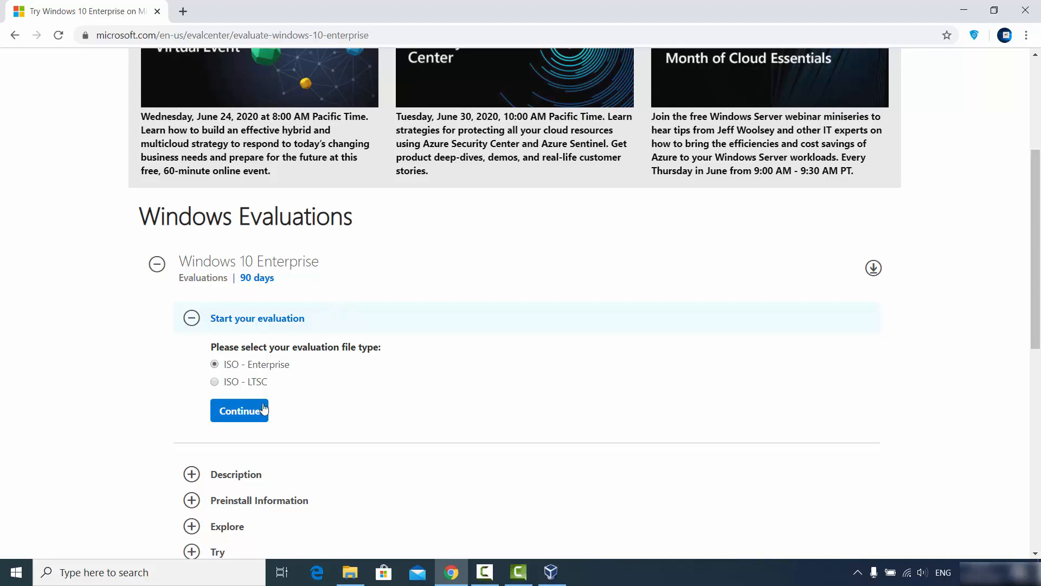
click(241, 412)
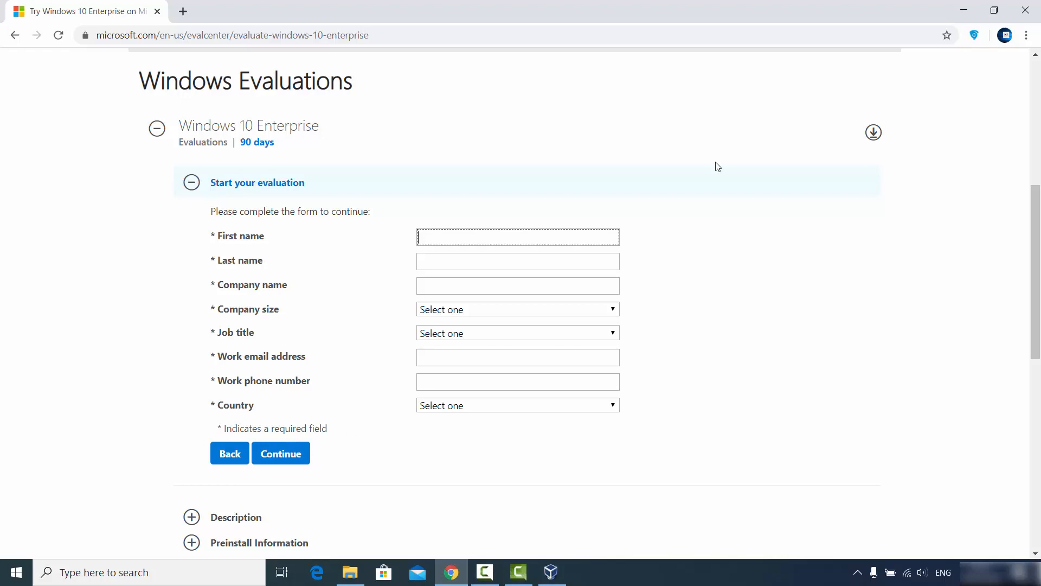
- Minimise Chrome with the evaluation form unfilled so VirtualBox Manager is in front
click(963, 10)
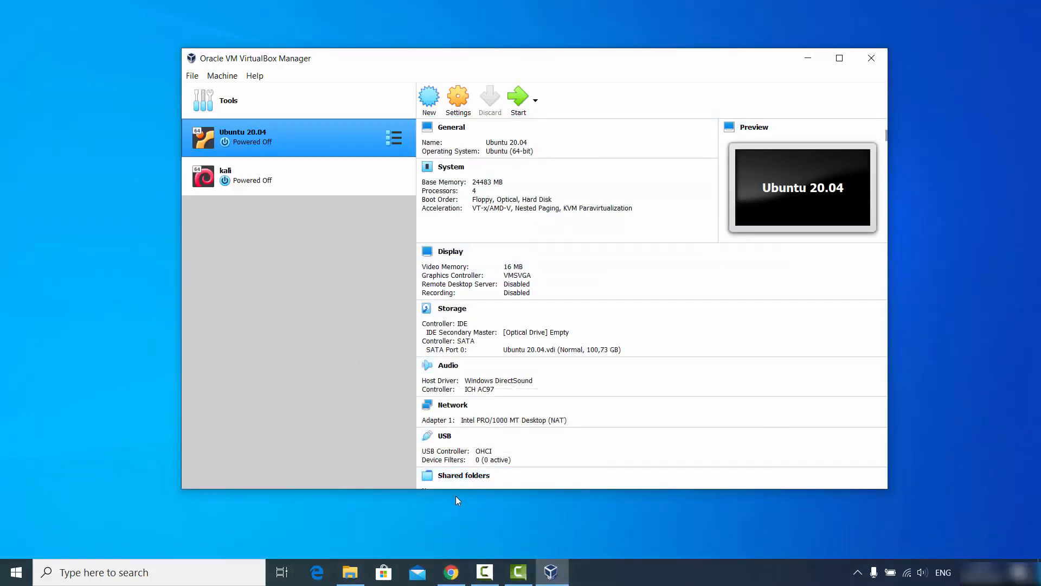
- Check the 4.55 GB Windows 10 Enterprise ISO in D:\Windows 10, then return to VirtualBox Manager
click(352, 571)
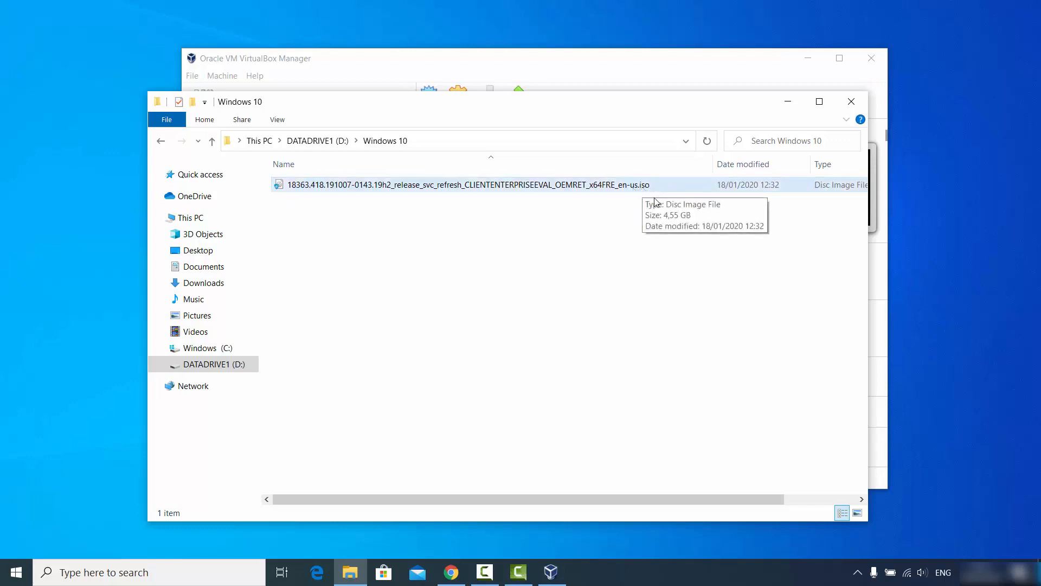
click(817, 106)
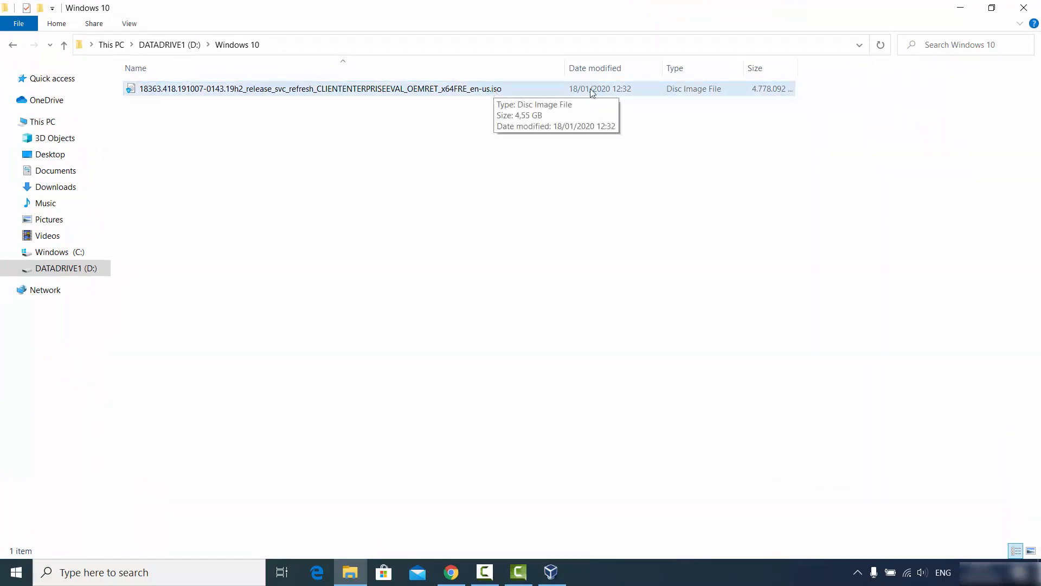
click(960, 8)
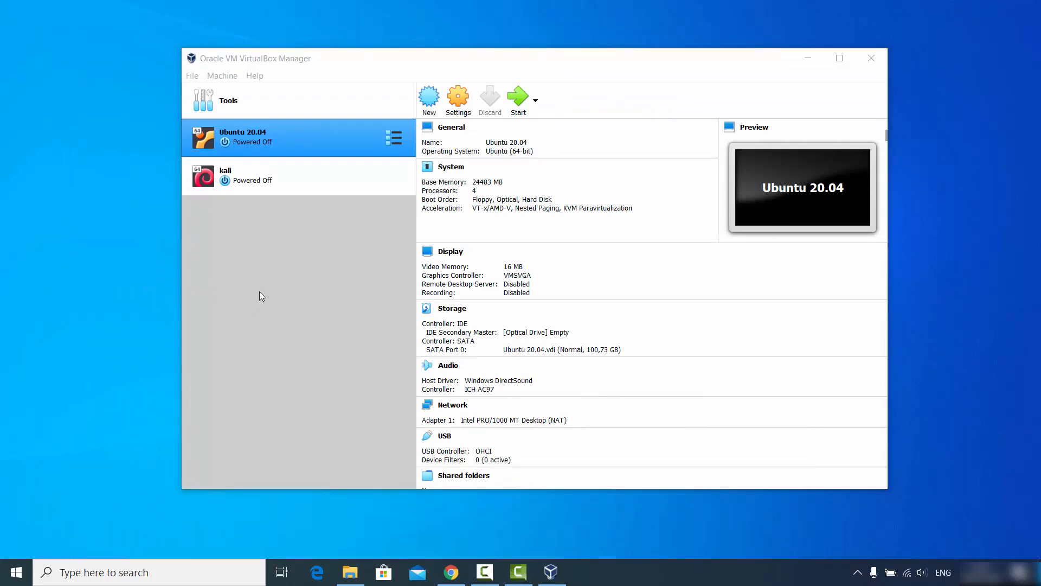
click(292, 263)
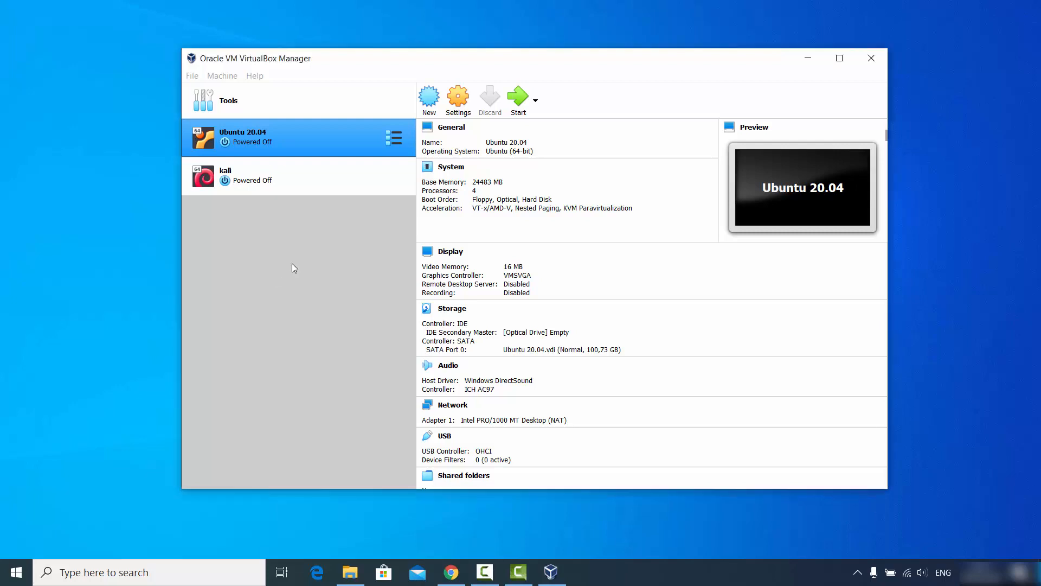
- Start a new Microsoft Windows, Windows 10 (64-bit) machine named 'Windows 10'
click(433, 102)
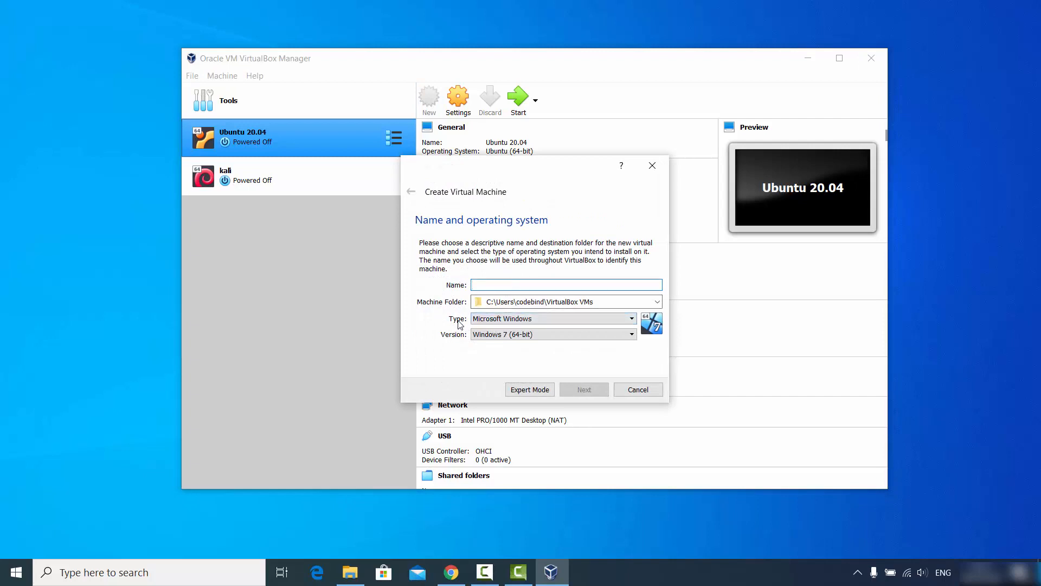
click(531, 320)
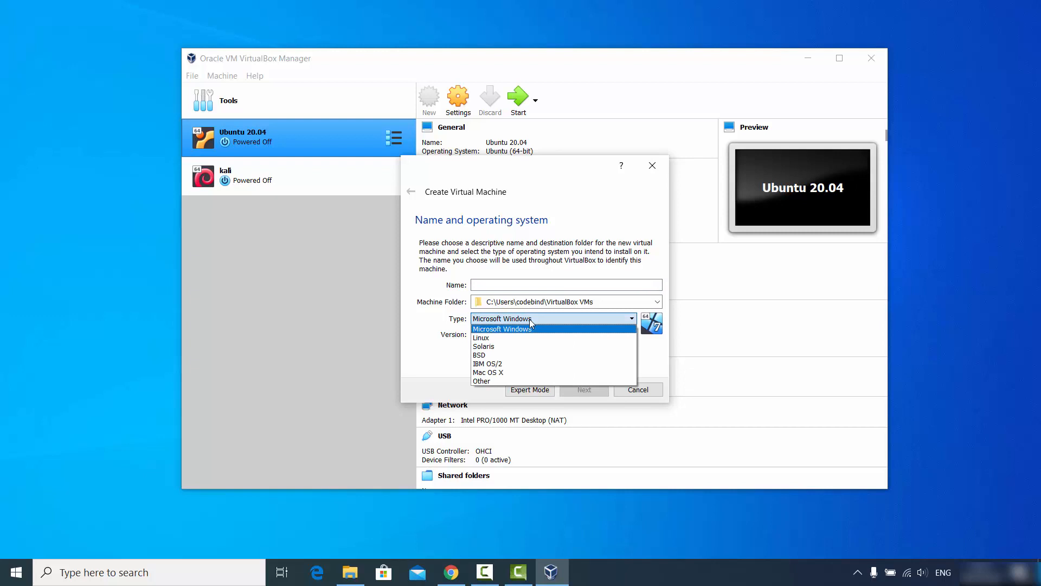
click(501, 331)
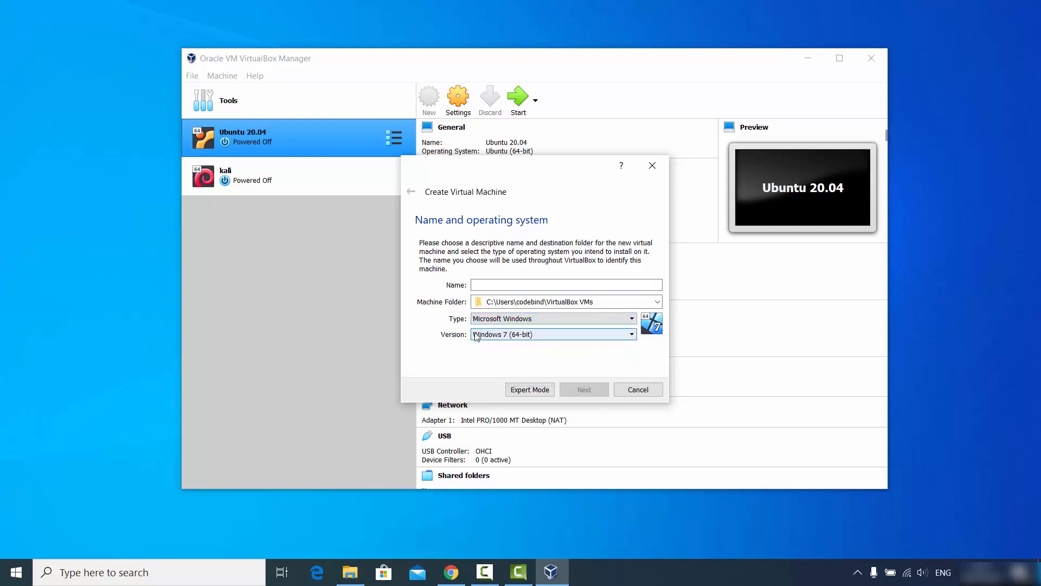
click(495, 335)
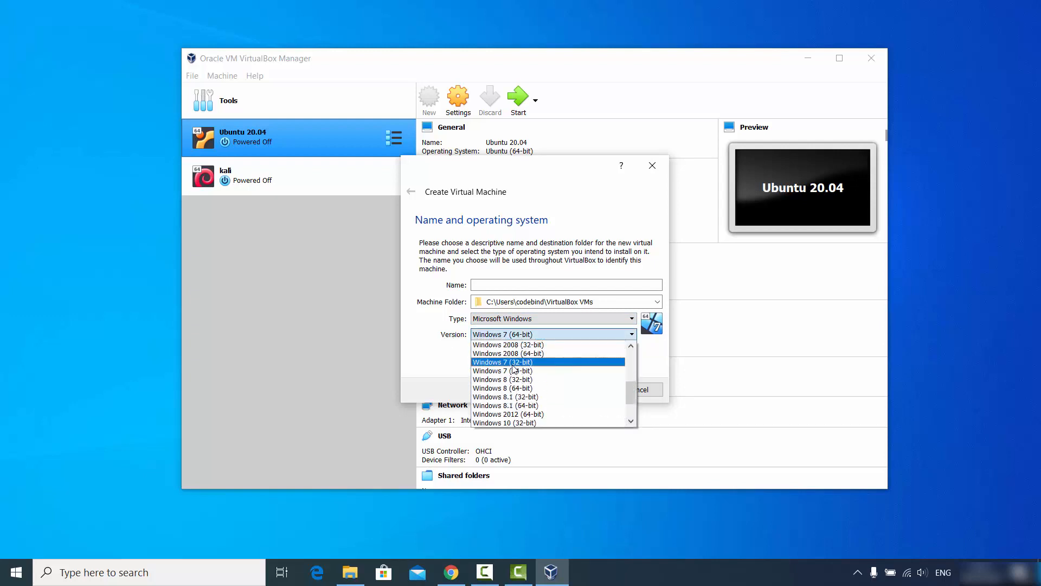
scroll(513, 370, down, 1)
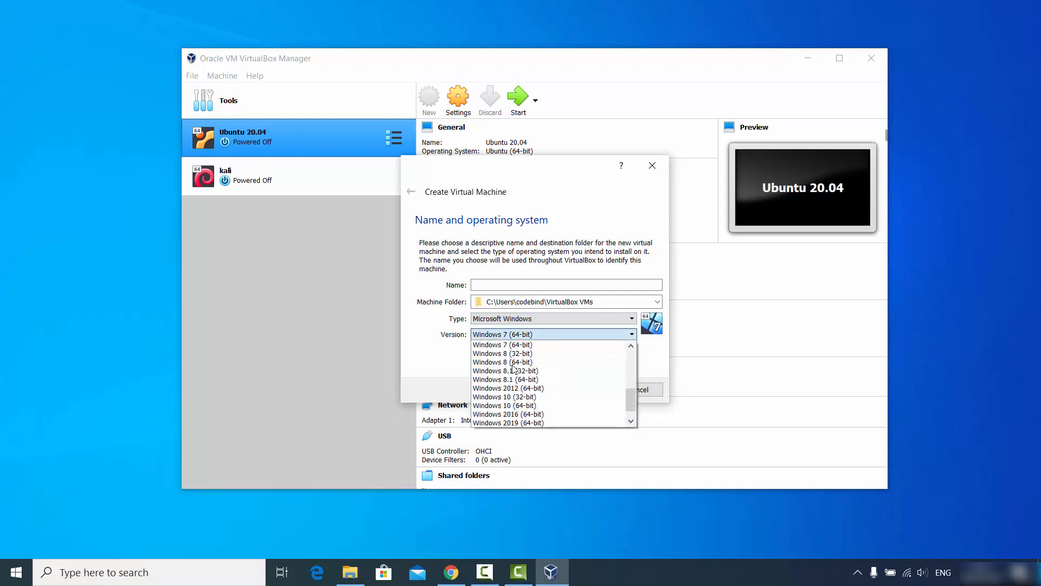
click(511, 406)
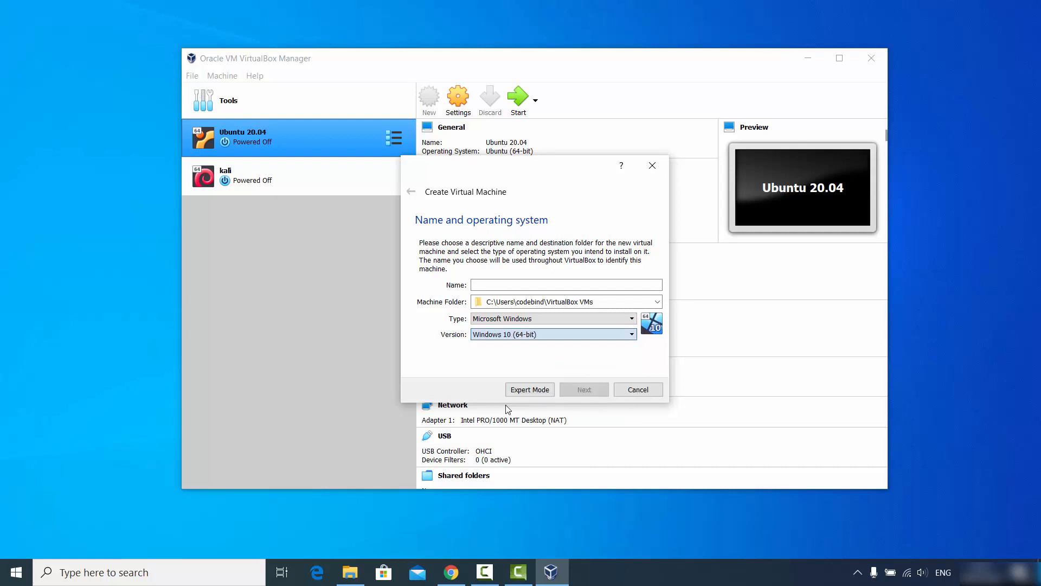
click(496, 287)
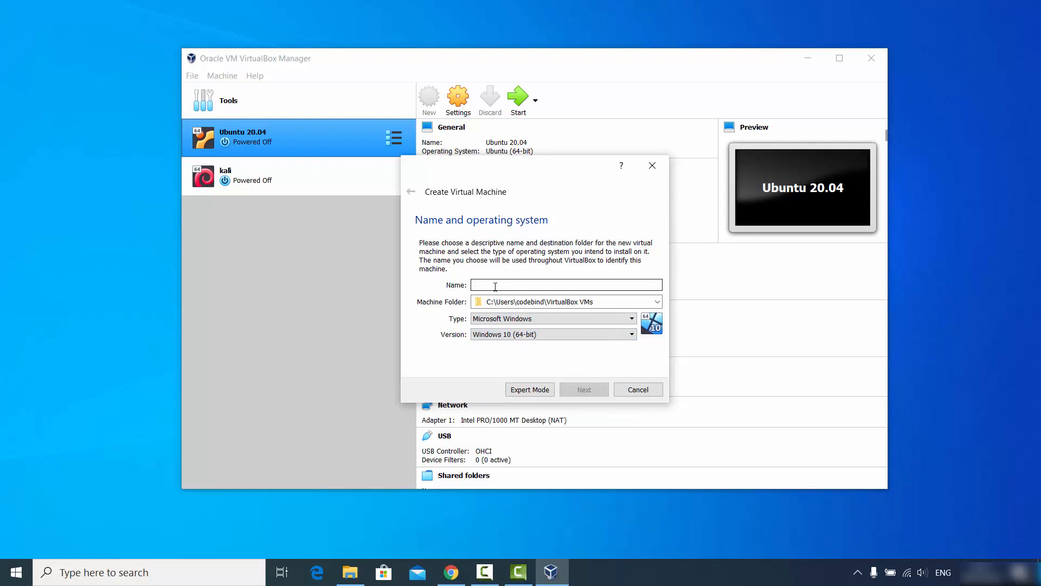
text(Win)
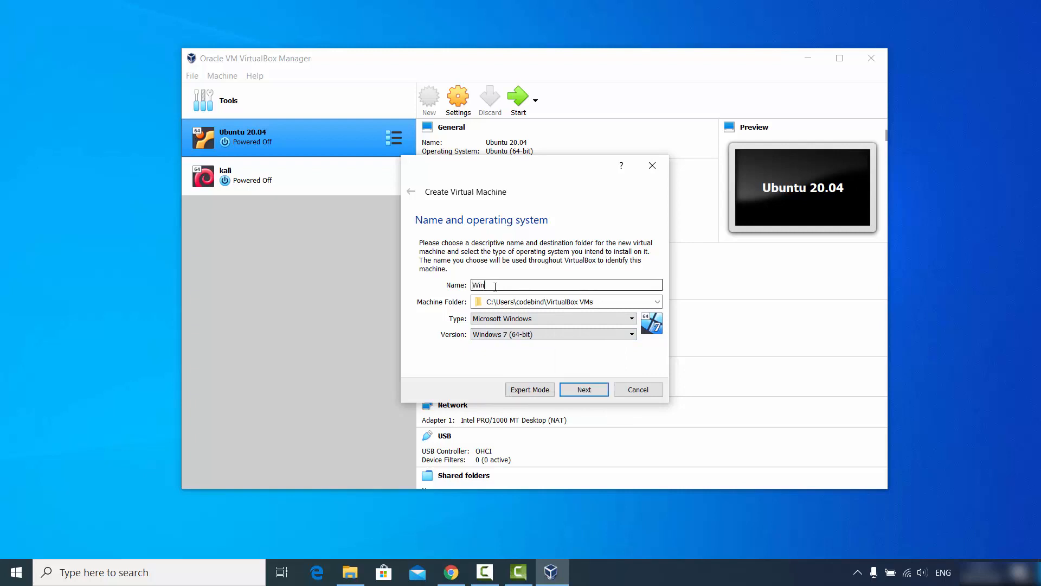
text(dows 10)
- Set the machine folder to D:\Windows 10 and proceed to the memory size step
click(594, 301)
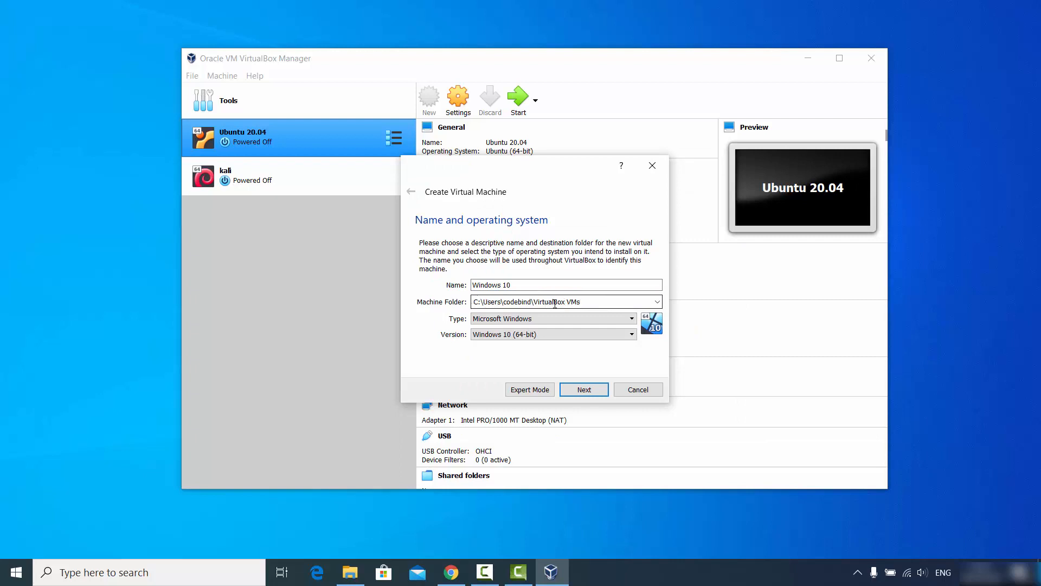
click(658, 301)
click(508, 326)
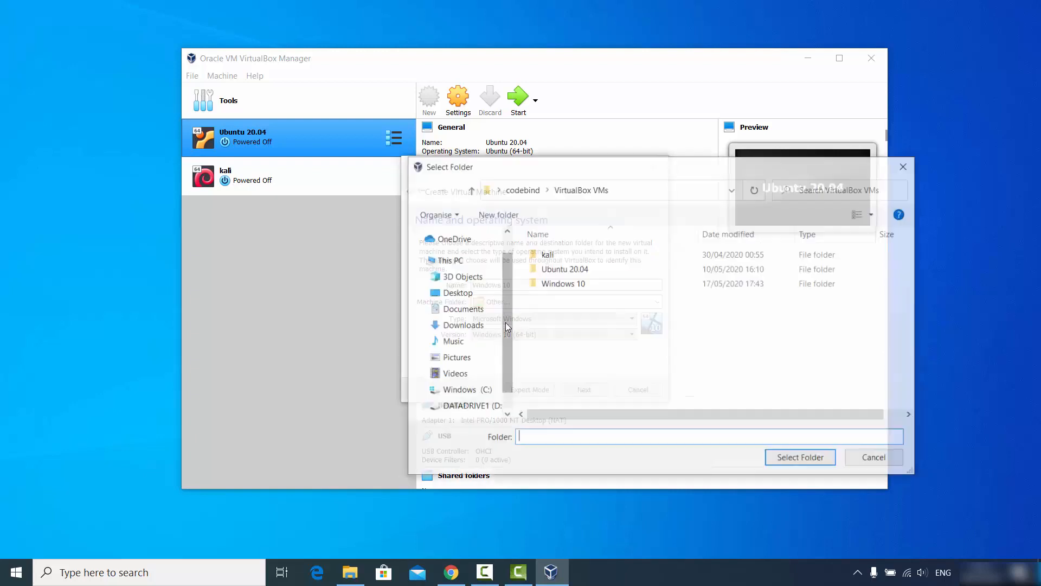
click(477, 404)
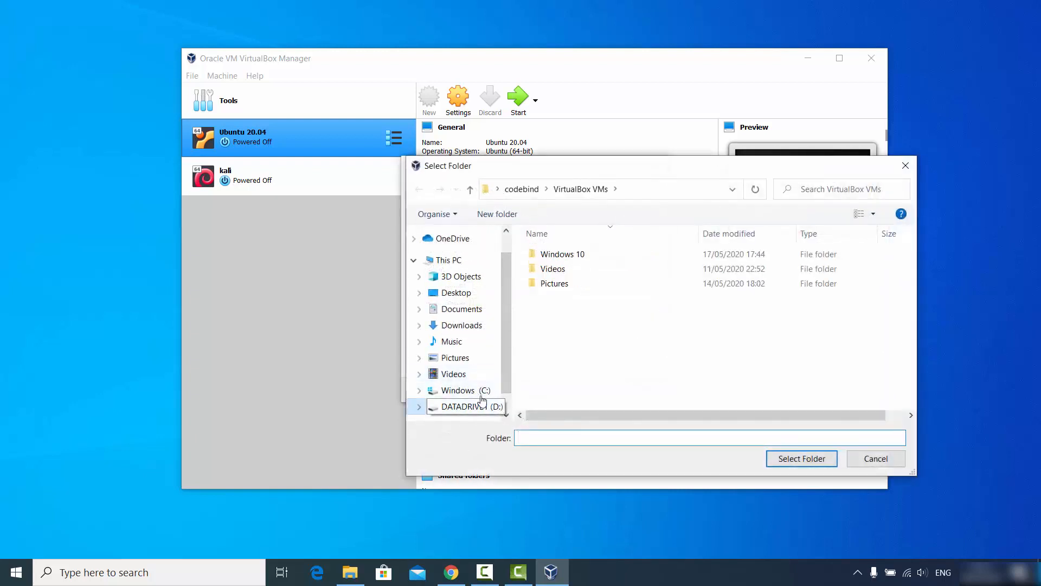
double_click(562, 255)
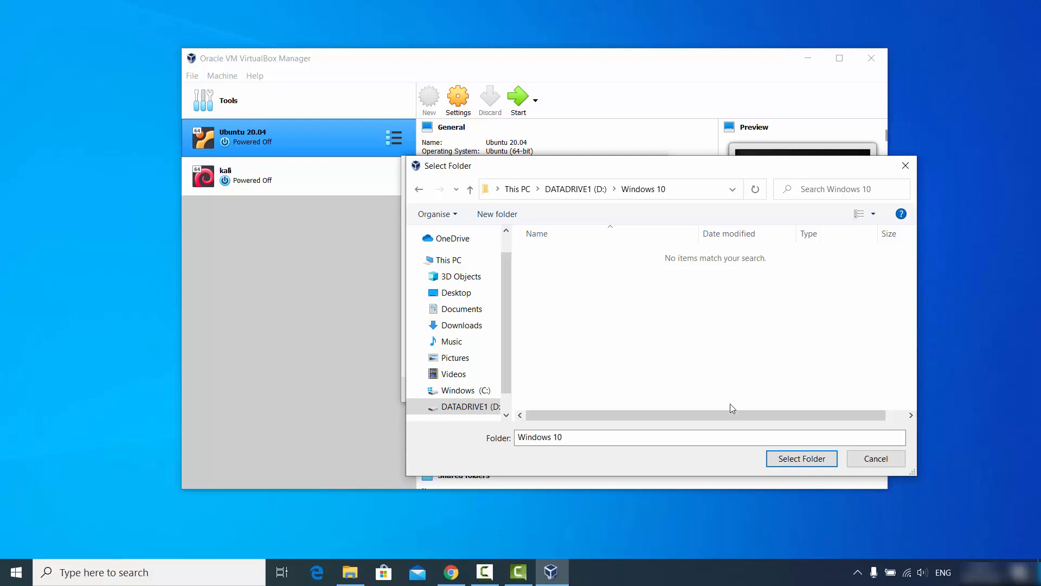
click(769, 457)
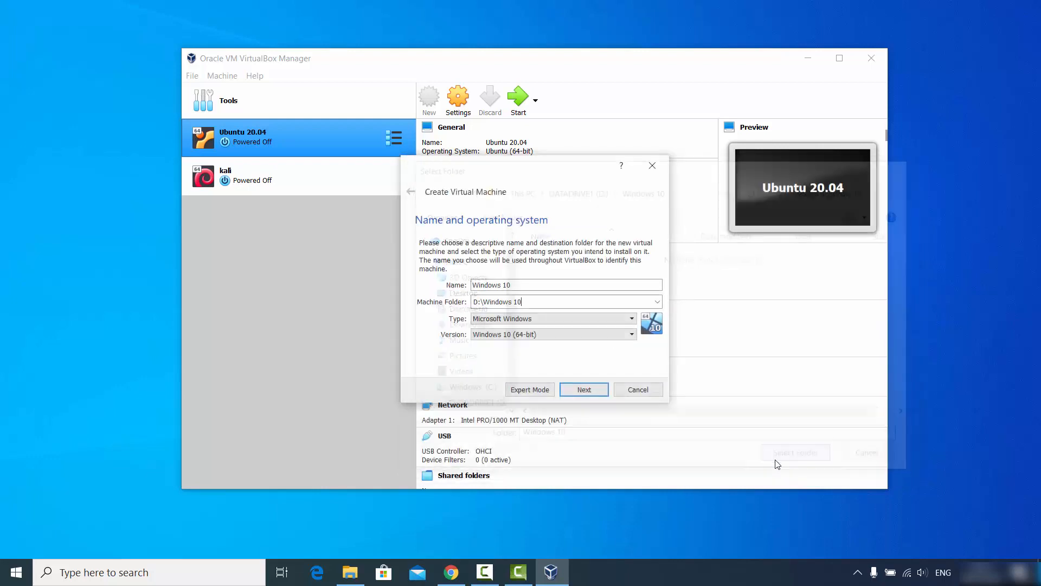
click(527, 302)
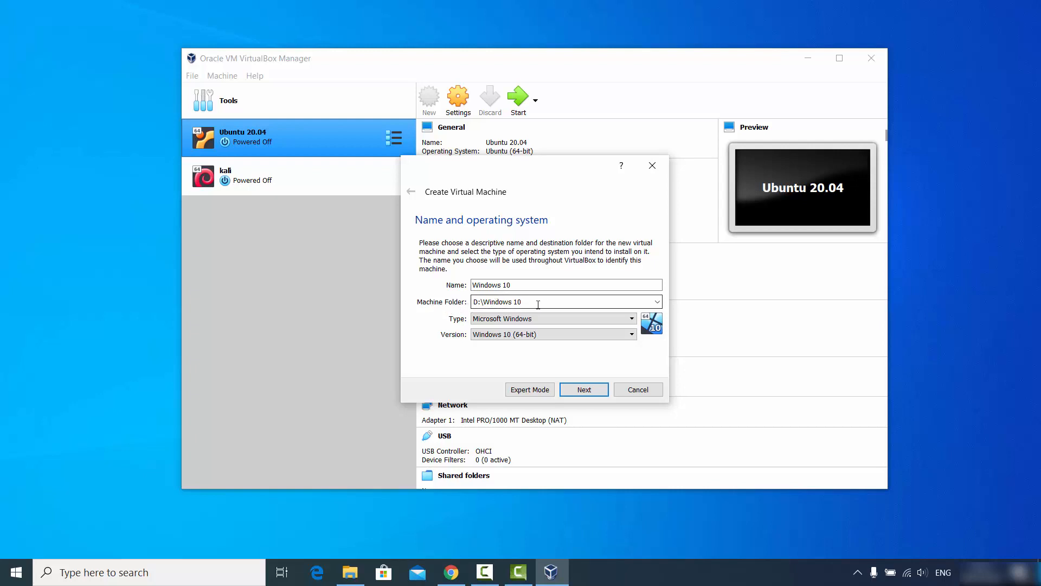
click(583, 390)
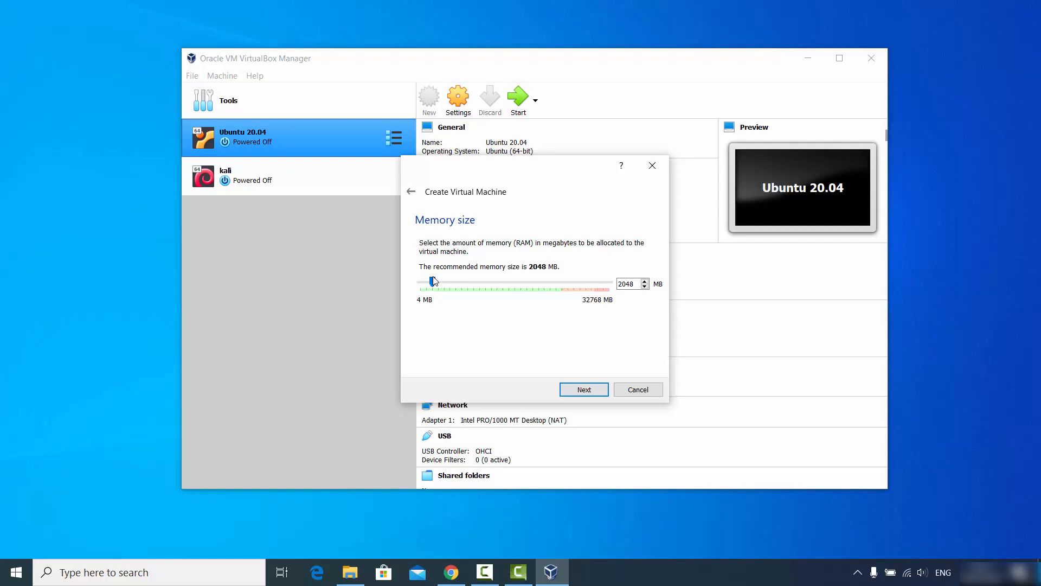
- Raise memory well above the recommended 2048 MB and choose to create a virtual hard disk now
drag(434, 277, 563, 287)
click(589, 392)
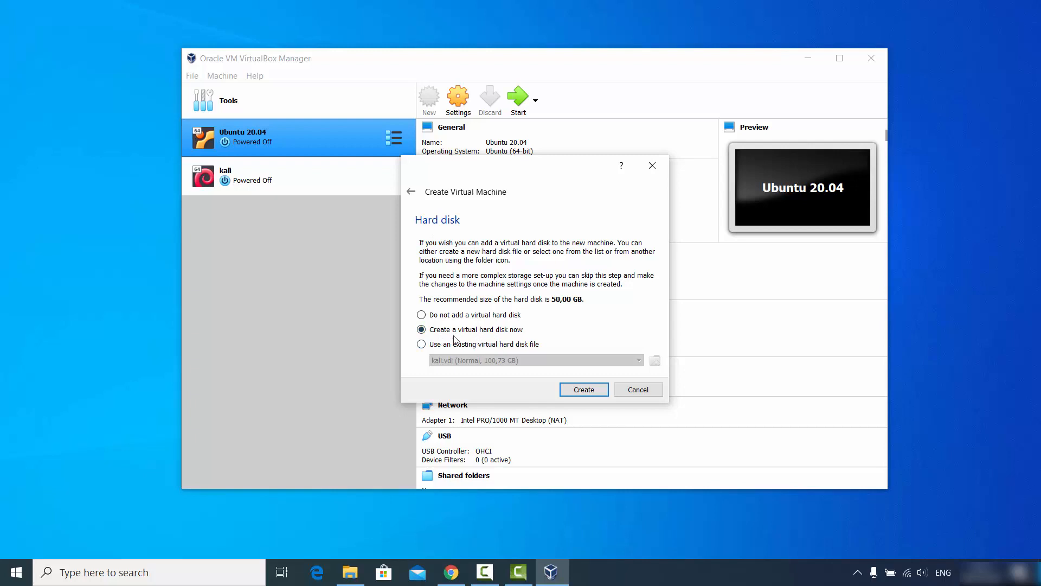
click(578, 390)
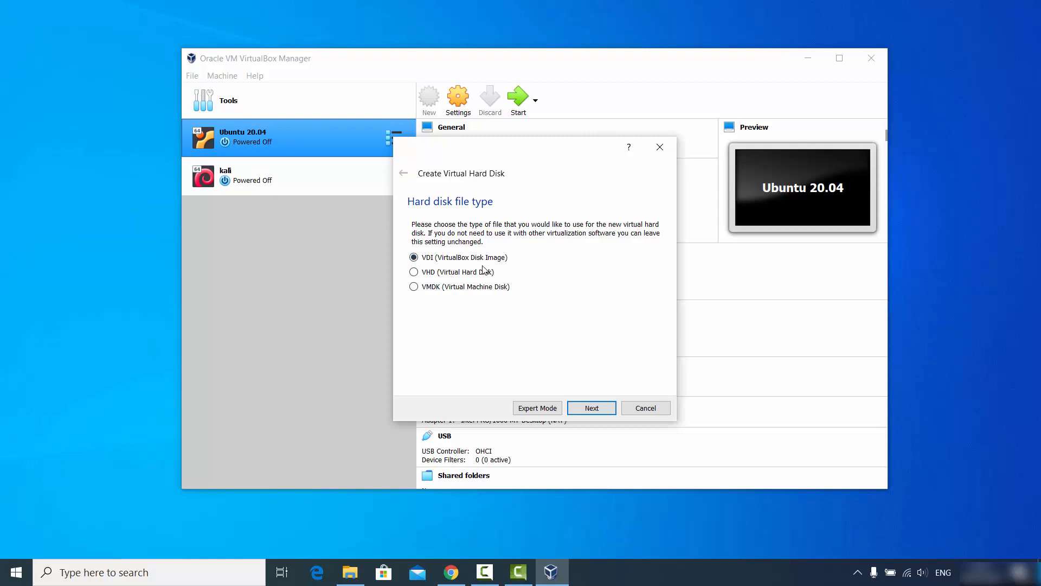
- Create a dynamically allocated VDI disk of 100,73 GB for the Windows 10 machine
click(600, 407)
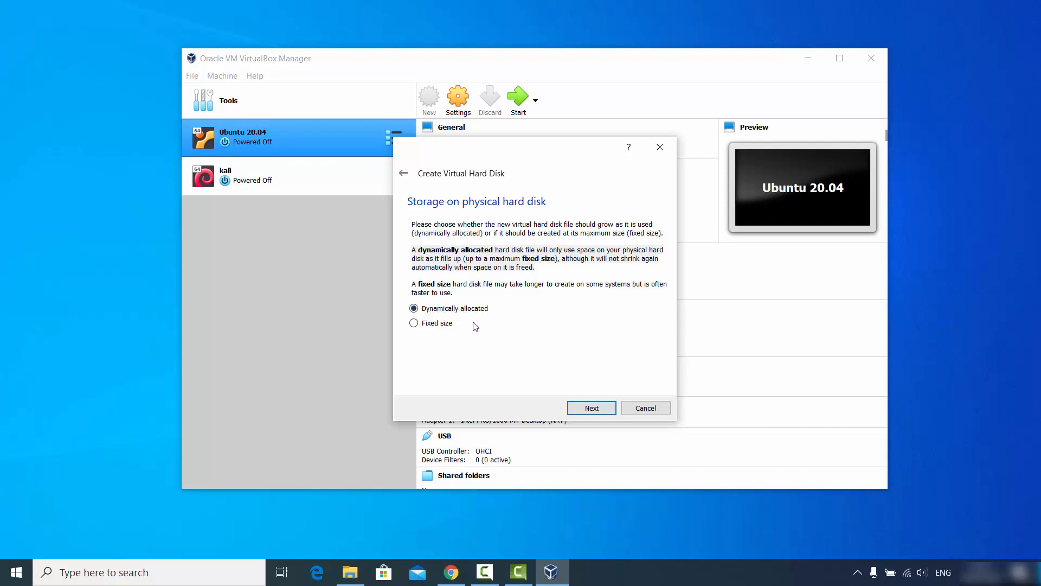
click(592, 408)
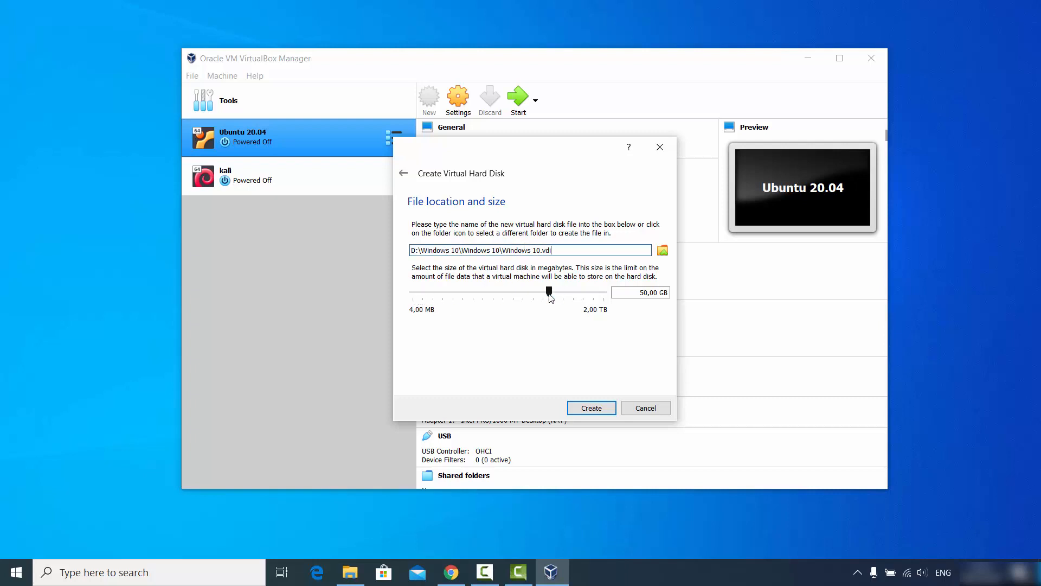
drag(550, 298, 559, 297)
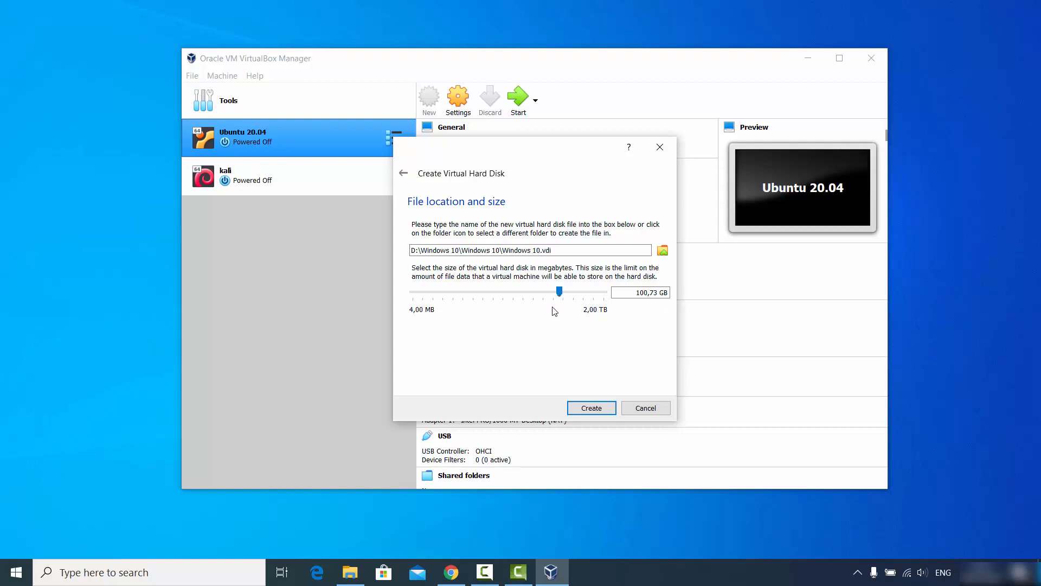
click(591, 408)
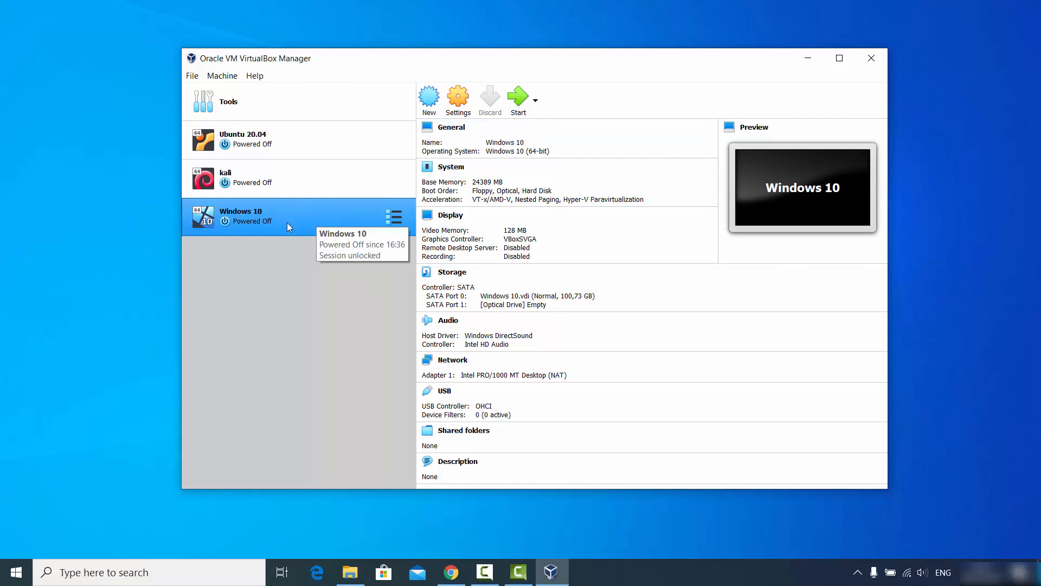
- Set Shared Clipboard and Drag'n'Drop to Bidirectional under General > Advanced, then view System > Processor
click(457, 113)
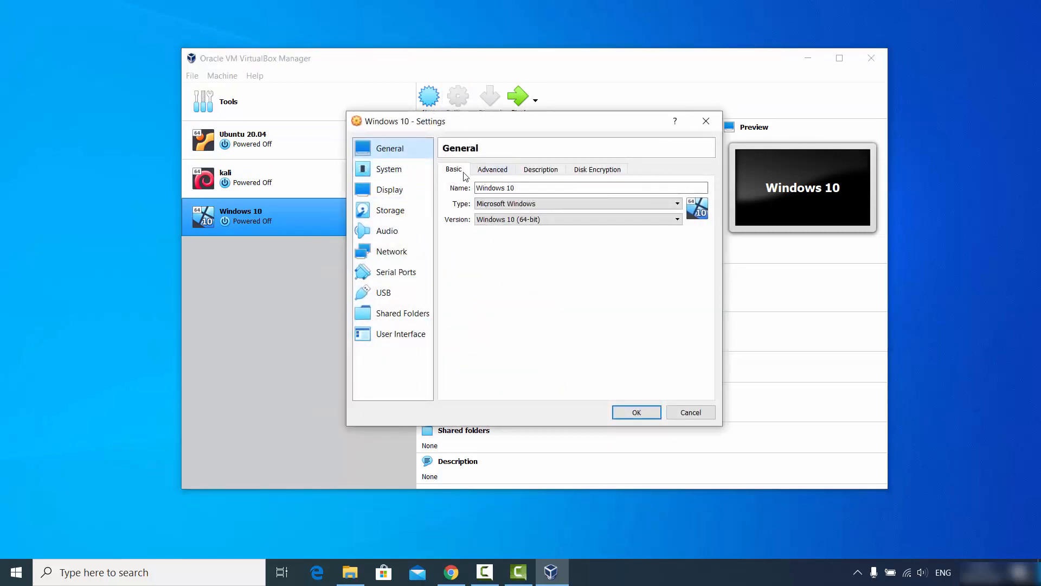
click(488, 171)
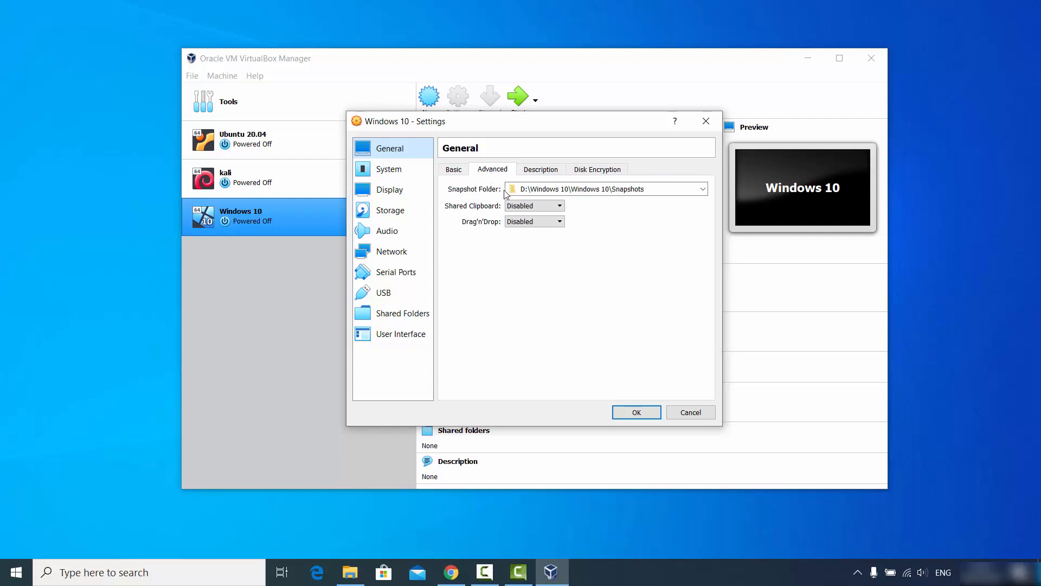
click(525, 206)
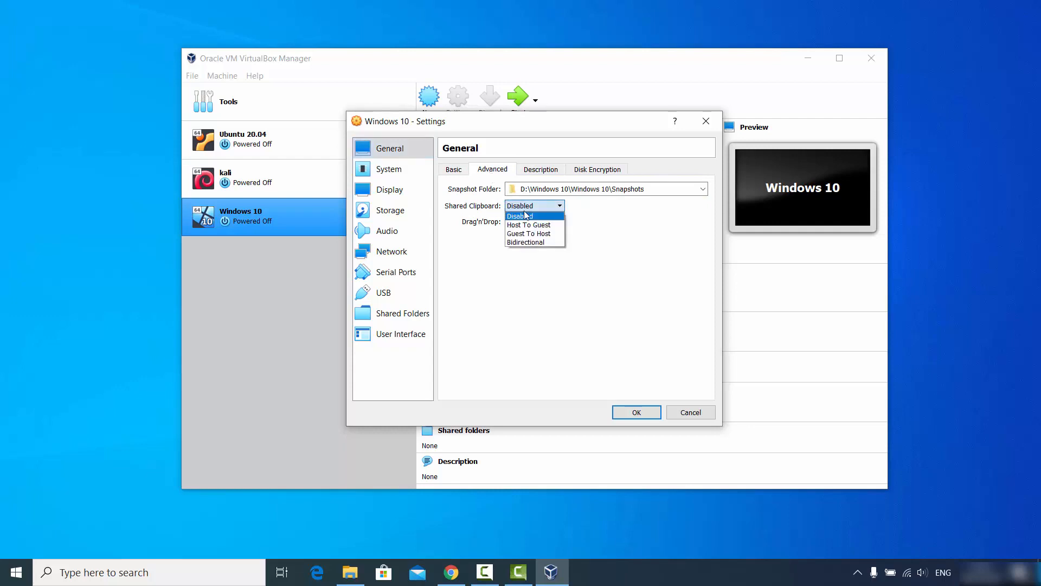
click(529, 242)
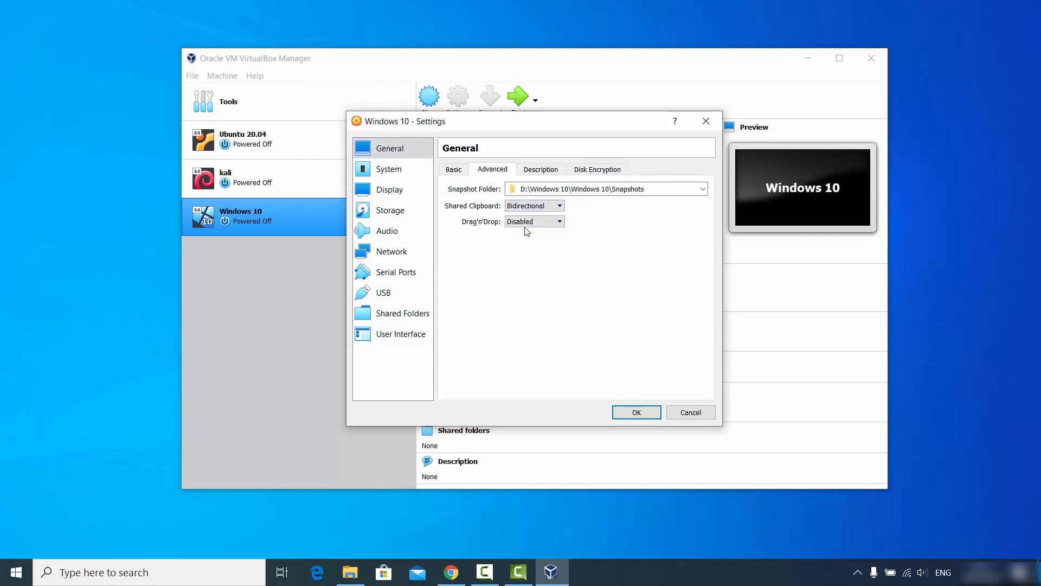
click(526, 222)
click(527, 259)
click(393, 173)
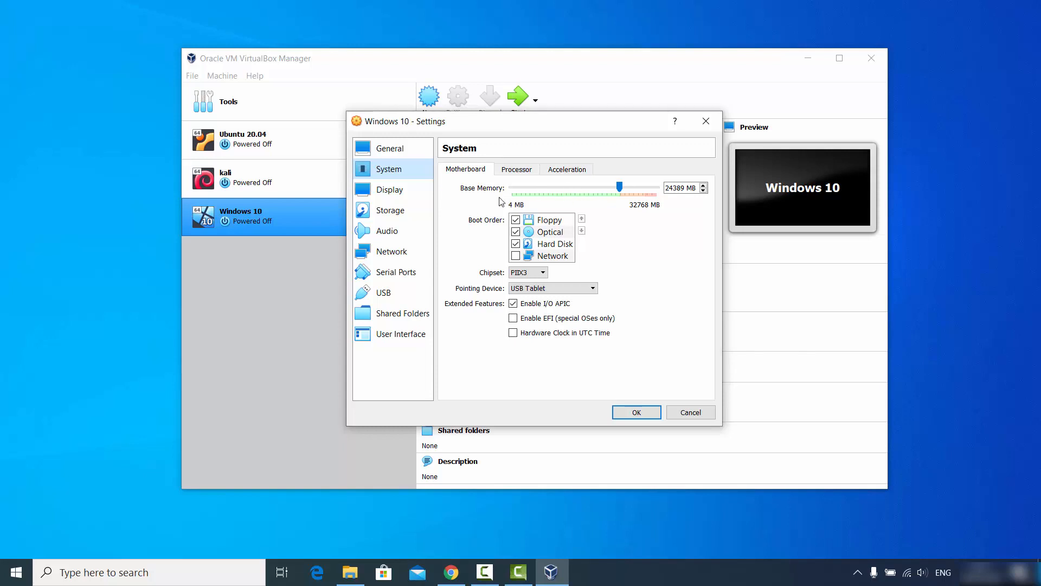
click(520, 172)
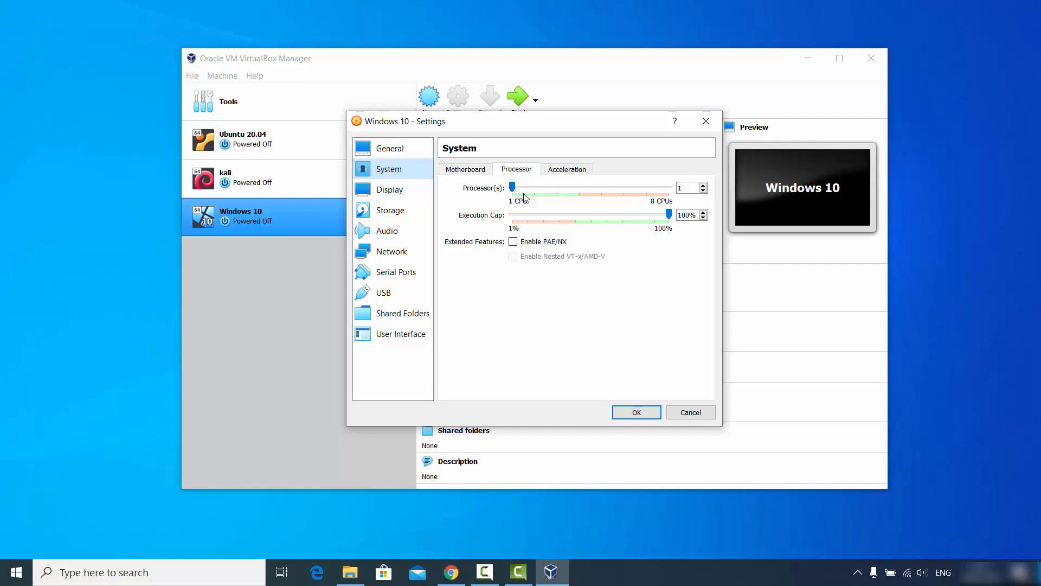
- Set the Windows 10 machine's processor count to 4, then view the Display page
drag(515, 189, 577, 198)
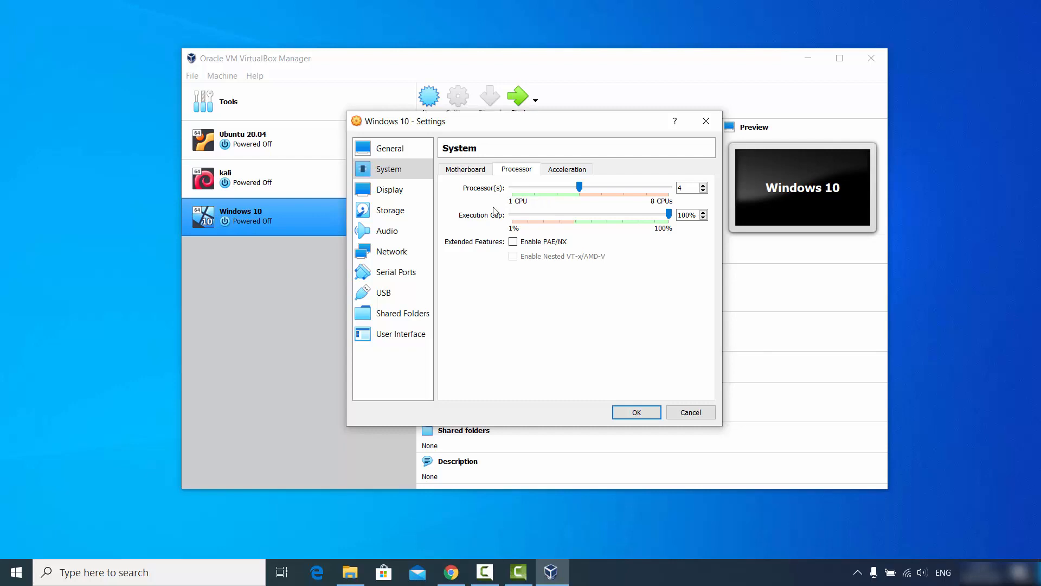
click(408, 196)
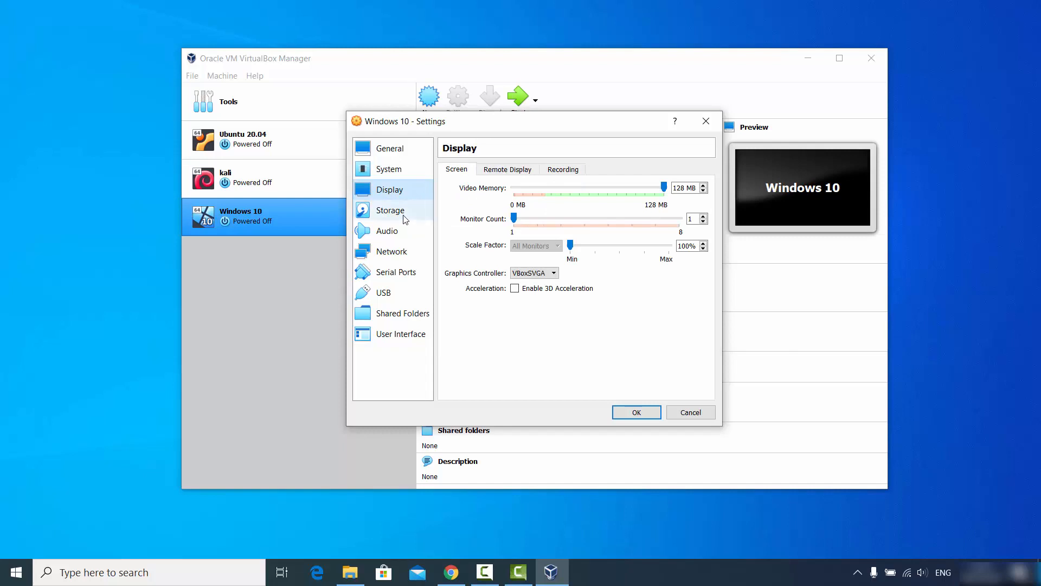
- On the Storage page, select the empty SATA Port 1 optical drive and open its disc options
click(404, 215)
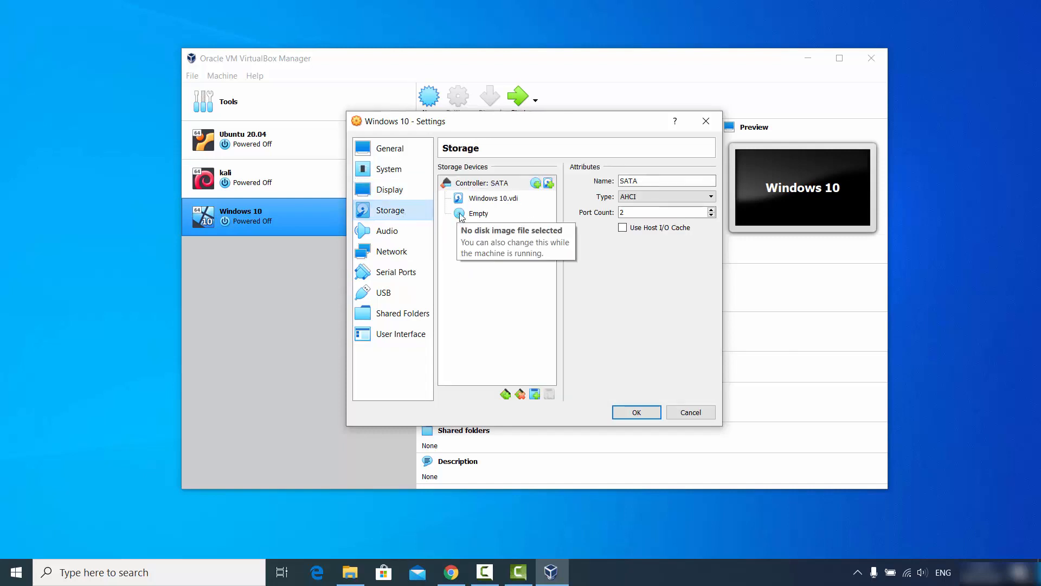
click(476, 215)
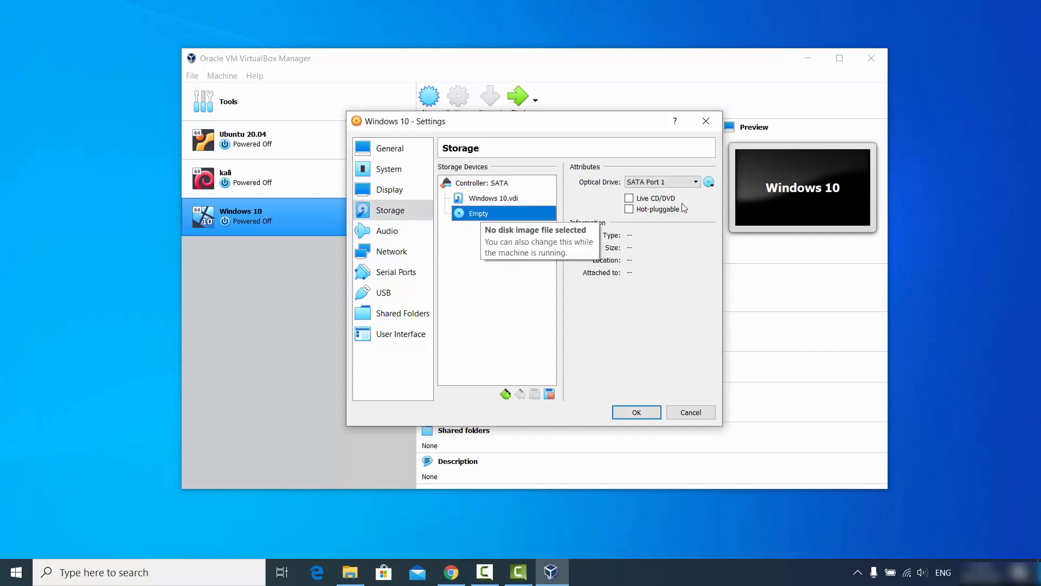
click(711, 185)
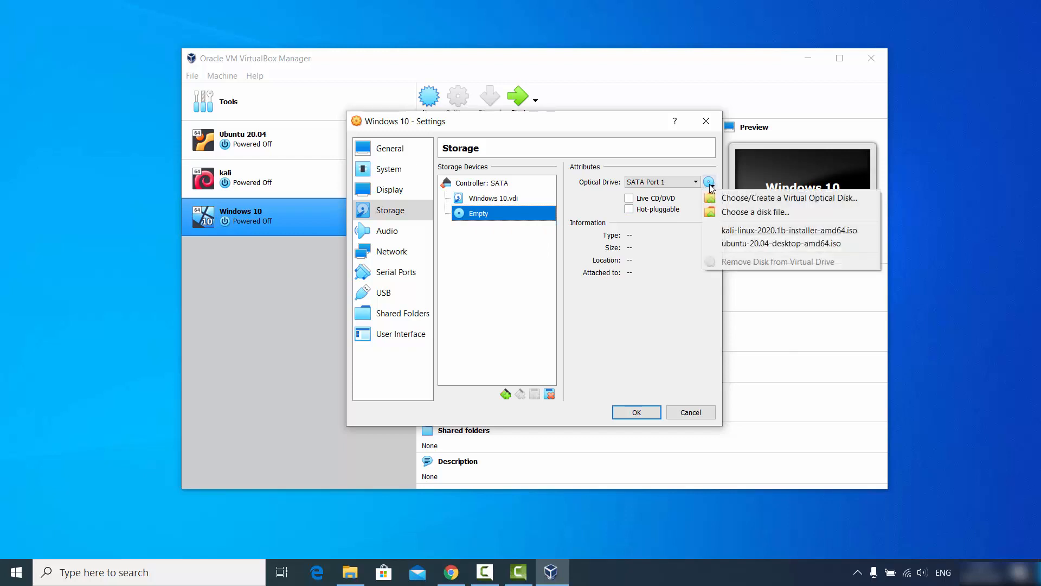
- Attach the Windows 10 evaluation ISO from D:\Windows 10, using the path copied from File Explorer
click(743, 217)
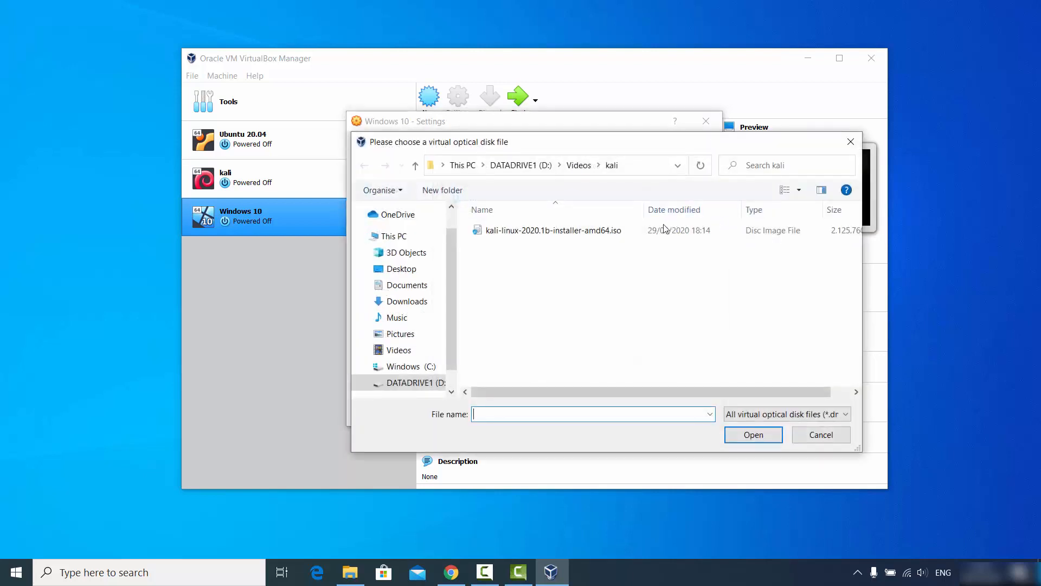
click(350, 572)
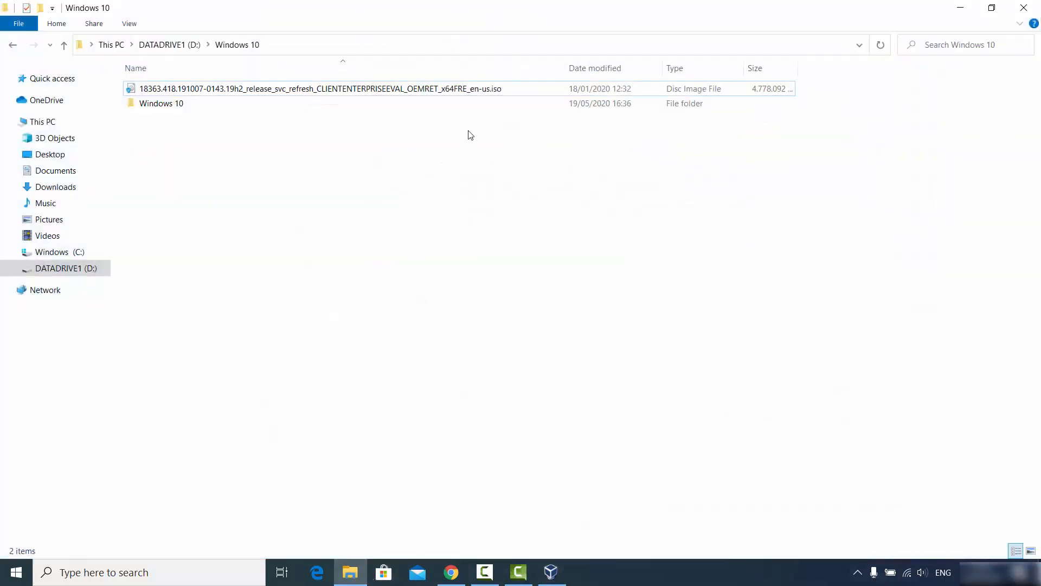
click(394, 45)
key(ctrl+c)
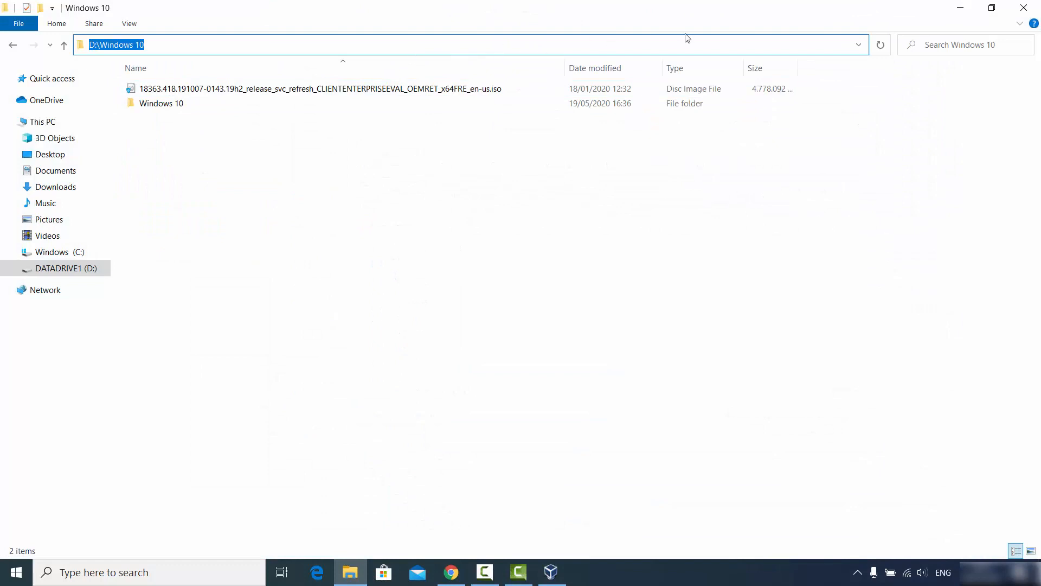
click(961, 8)
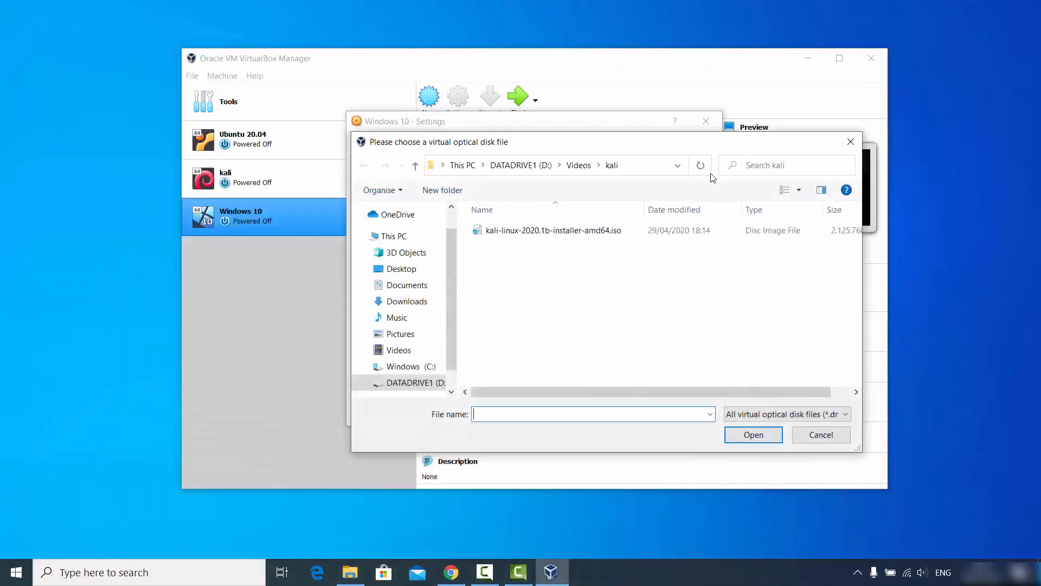
click(641, 166)
key(ctrl+v)
key(Return)
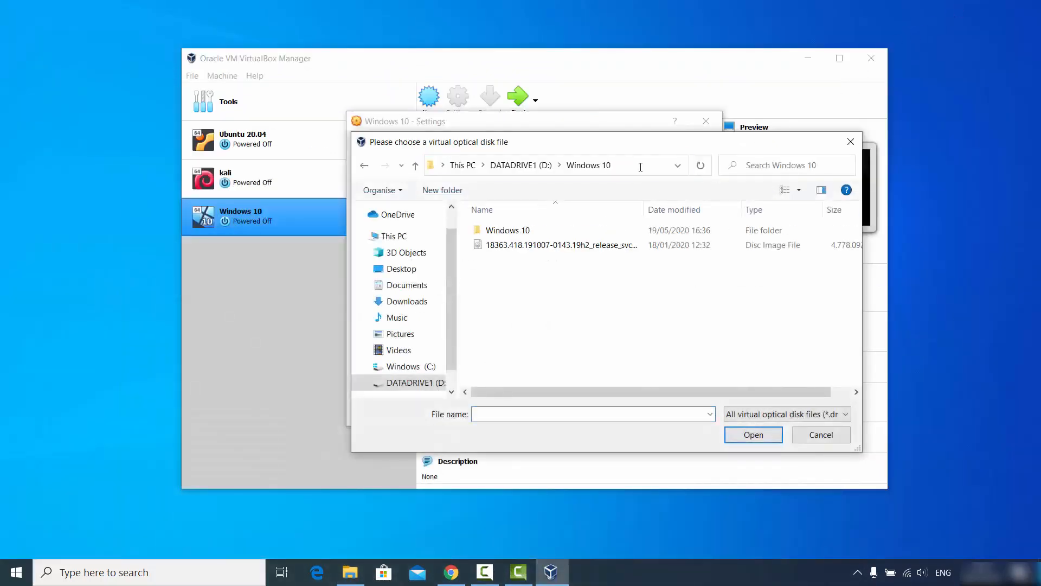
click(550, 246)
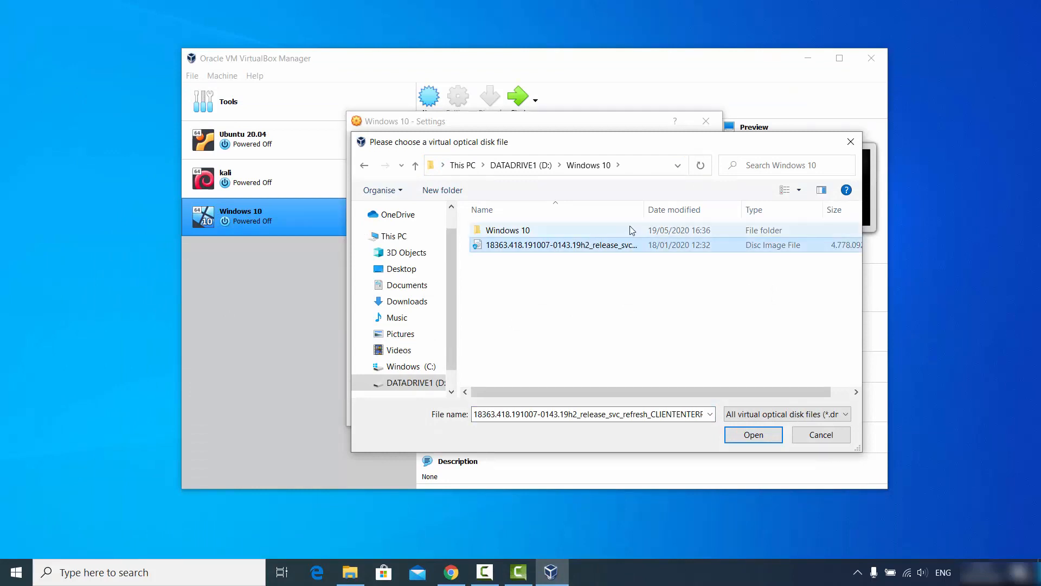
click(753, 435)
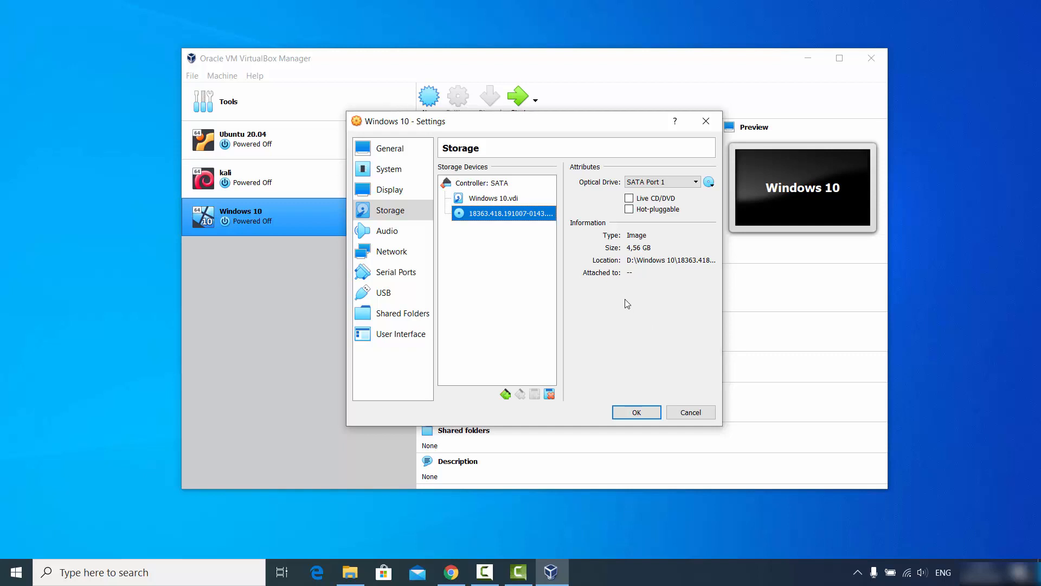
- Widen the Settings dialog to confirm the attached ISO name, save the settings, and start the Windows 10 VM
drag(722, 428, 994, 472)
drag(342, 442, 102, 433)
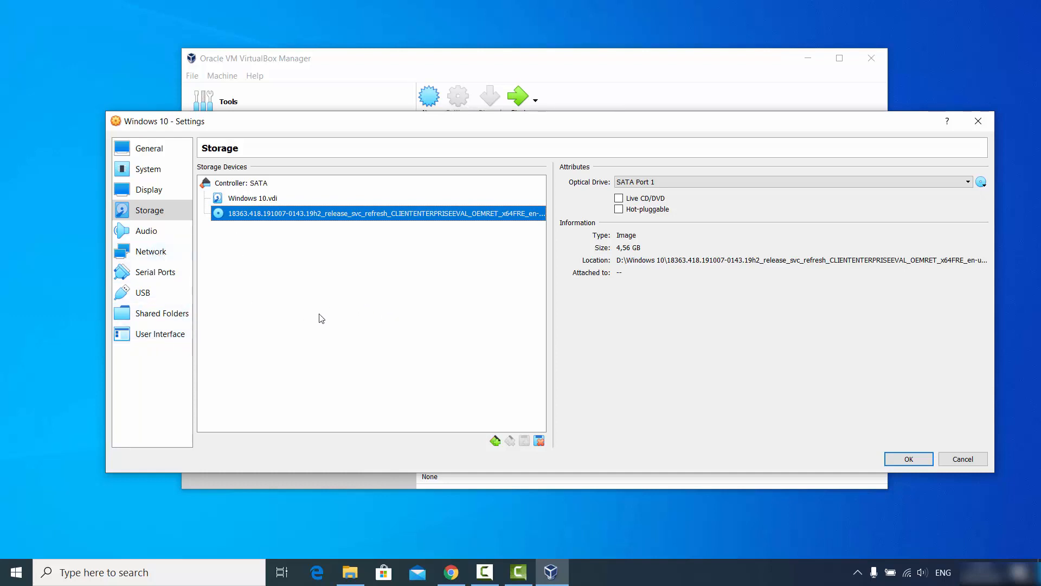
click(909, 460)
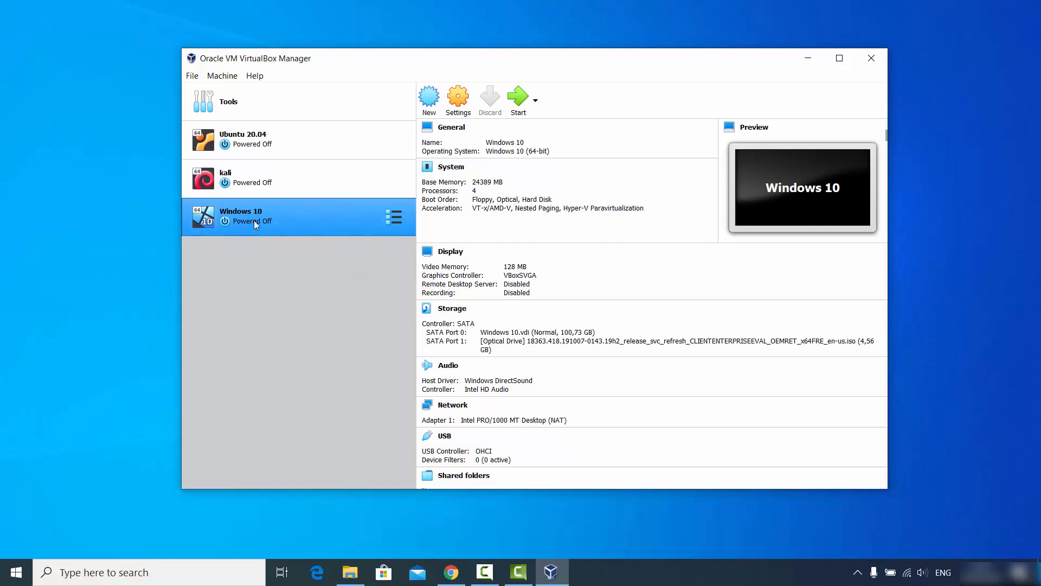
click(519, 97)
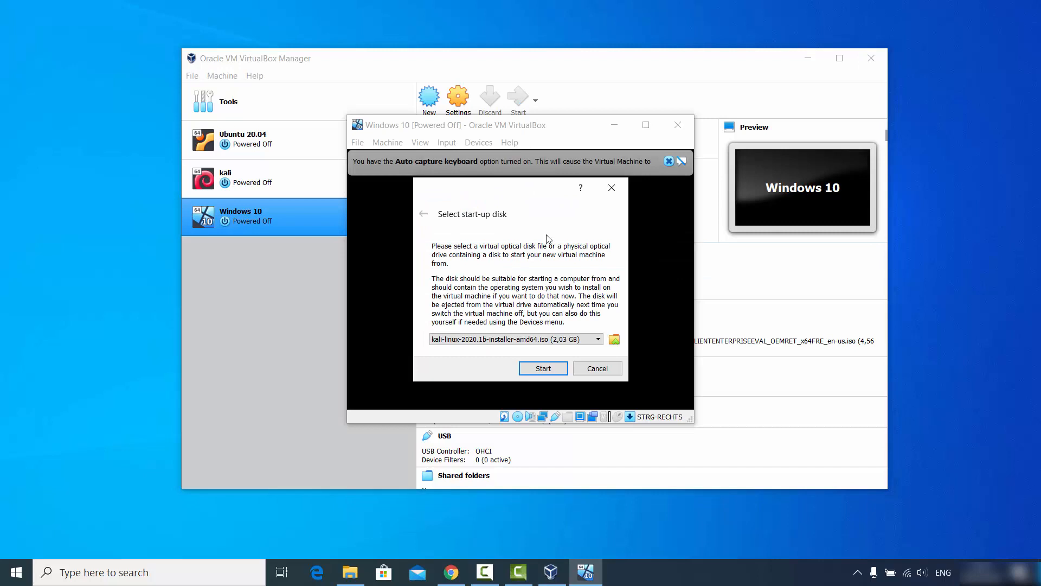
- Choose the Windows 10 18363 evaluation ISO as the start-up disk and boot the VM from it
click(496, 340)
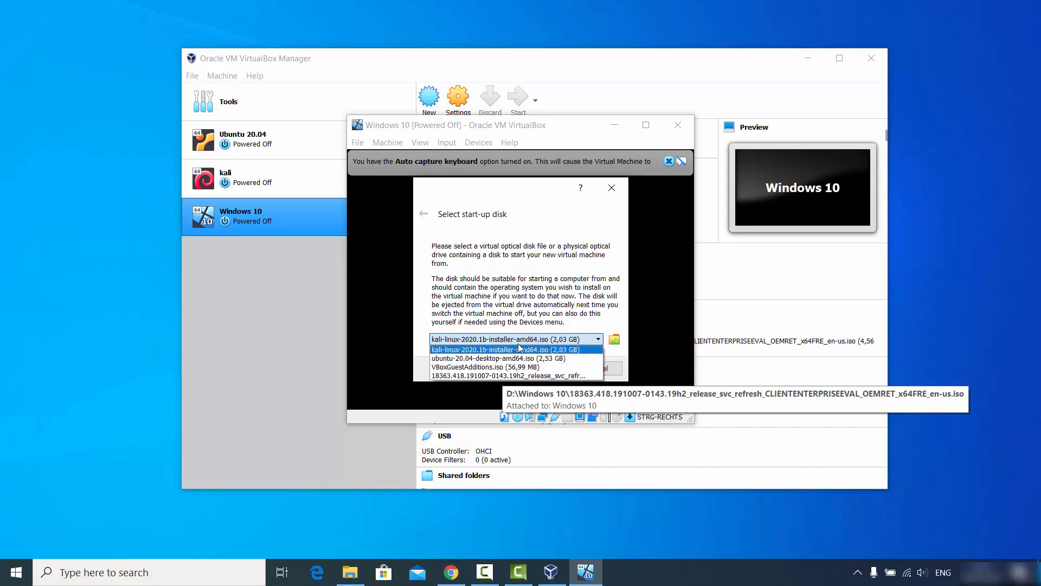
click(485, 376)
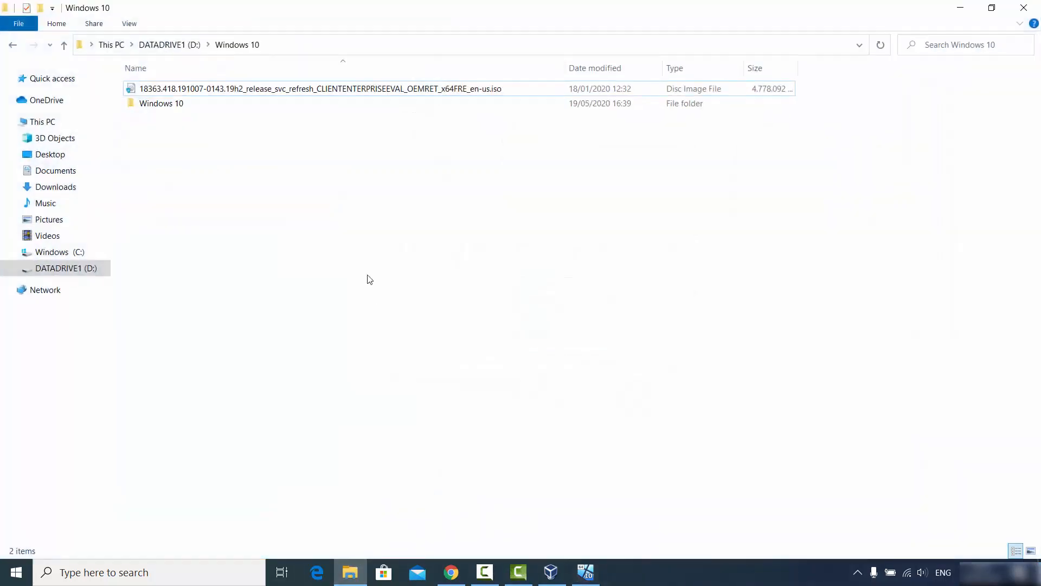
click(171, 90)
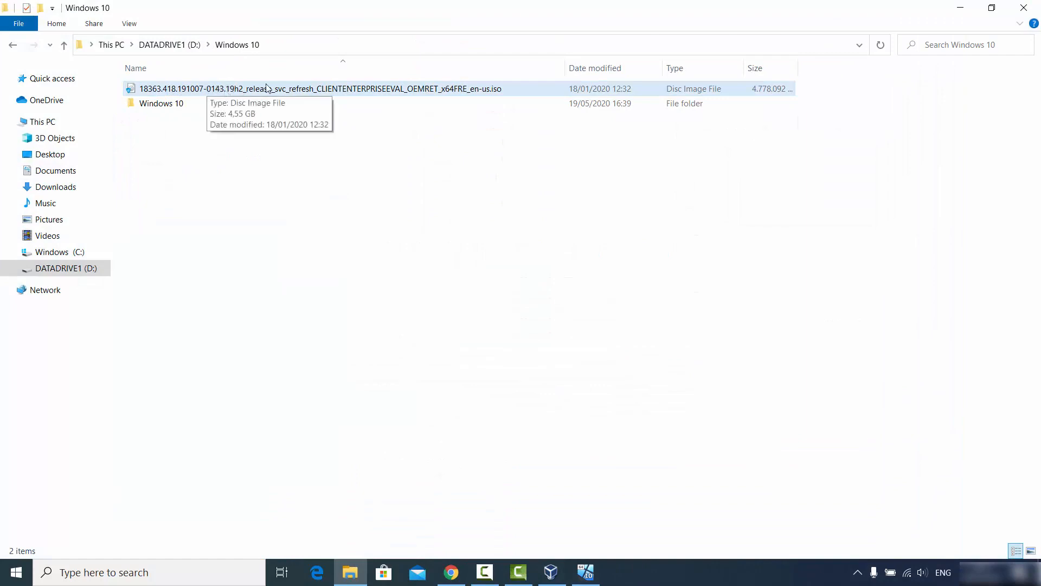
click(960, 8)
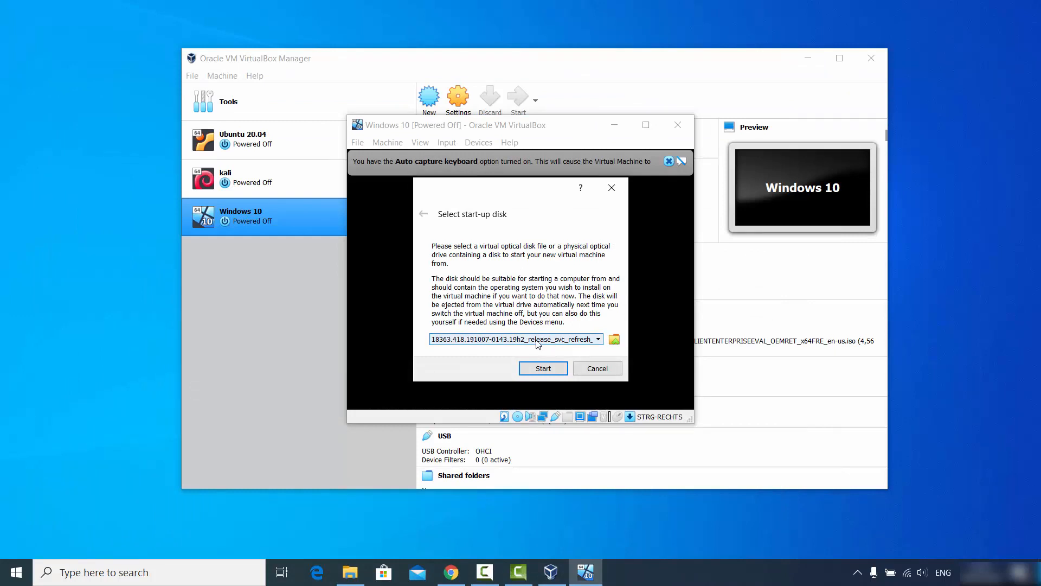
click(543, 368)
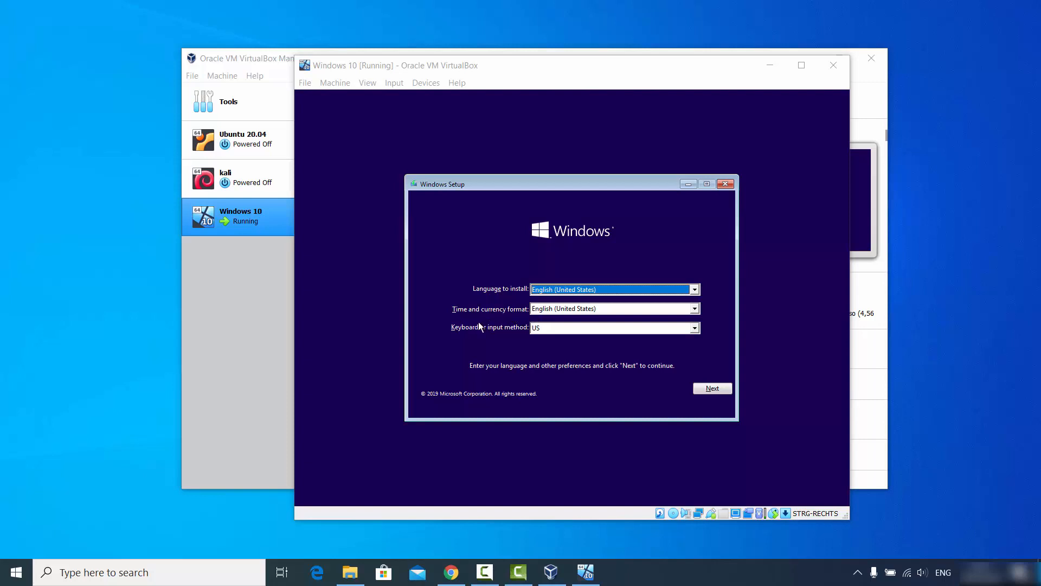
- Choose German as the keyboard input method on the Windows Setup language page
click(542, 327)
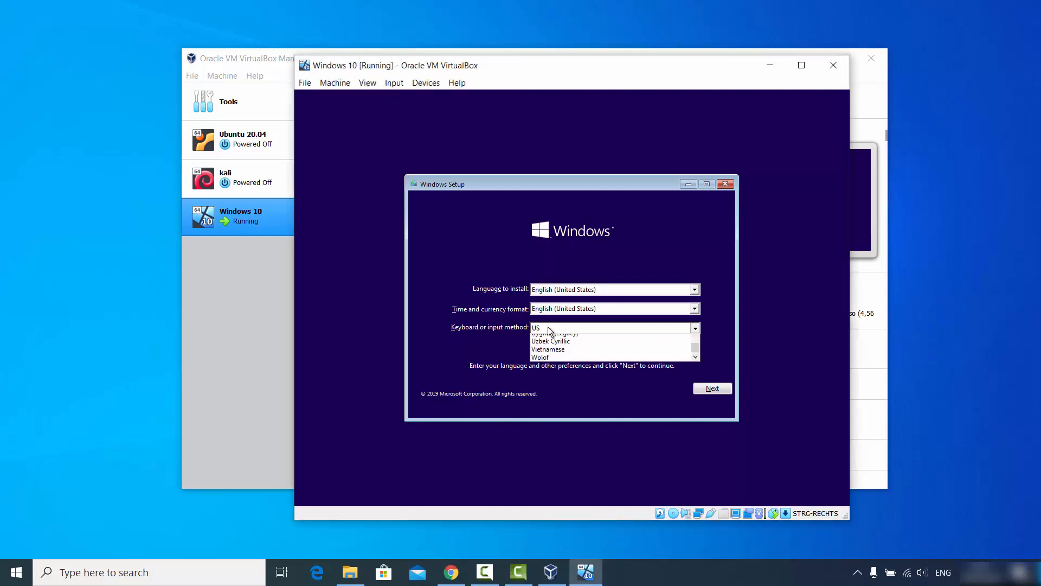
scroll(554, 356, up, 4)
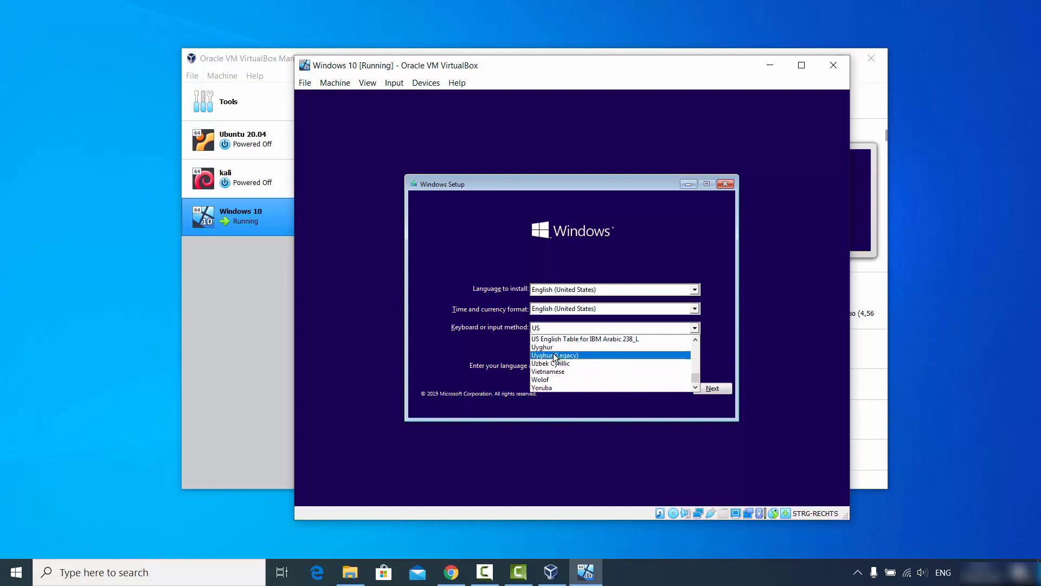
scroll(555, 356, up, 15)
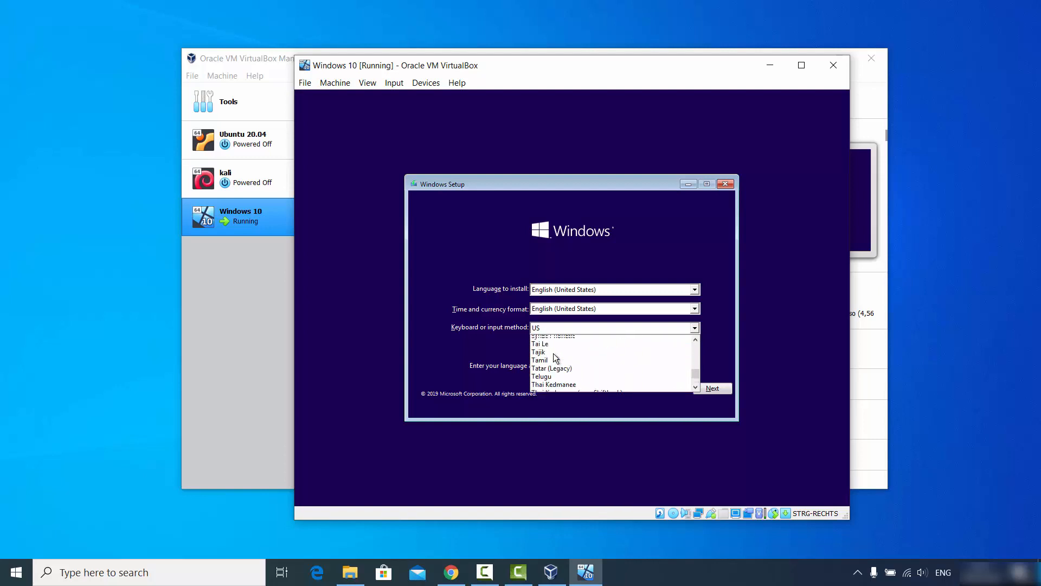
scroll(556, 356, up, 16)
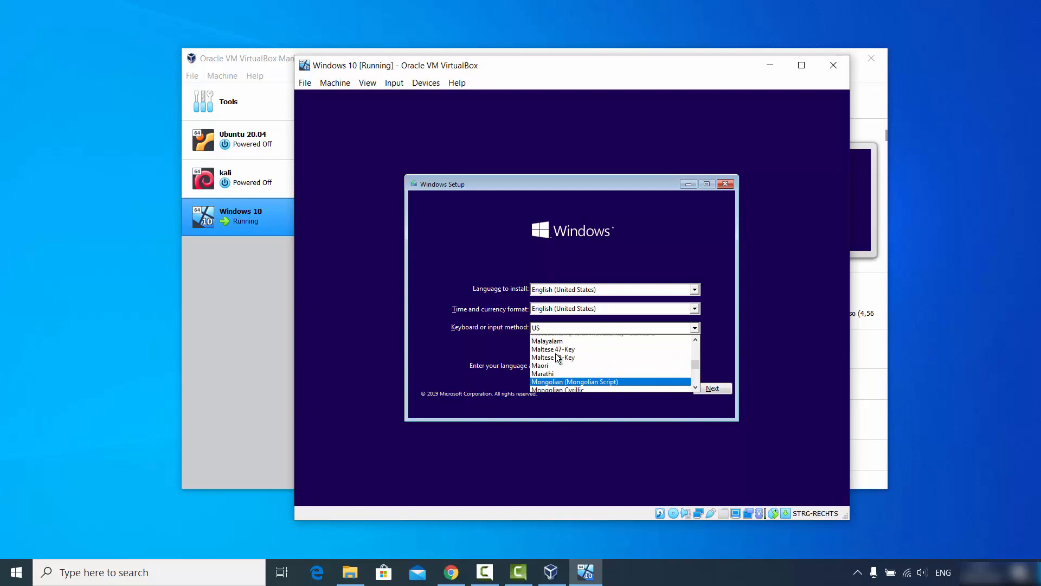
scroll(556, 356, up, 10)
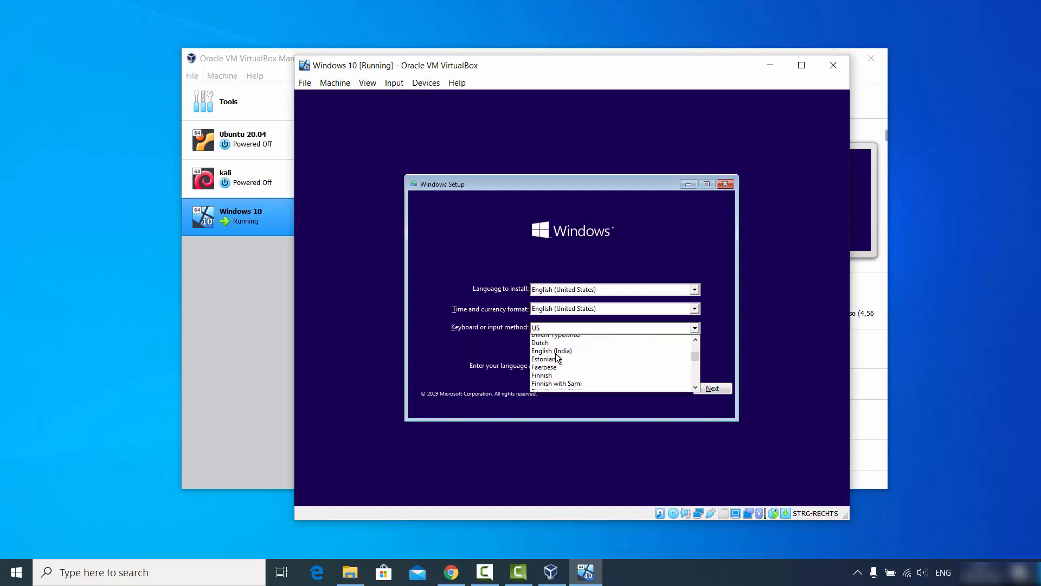
scroll(557, 358, down, 6)
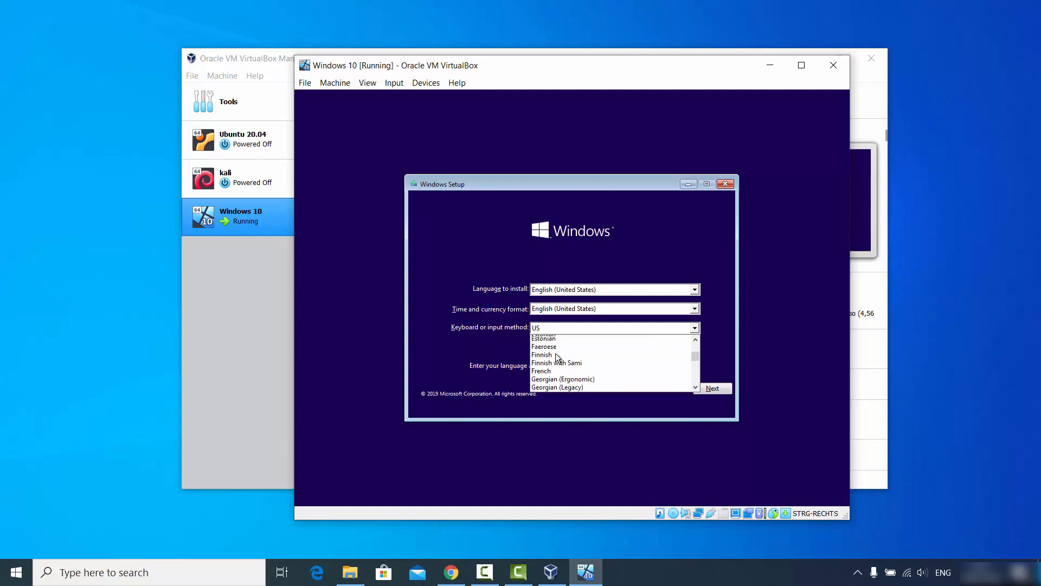
click(553, 372)
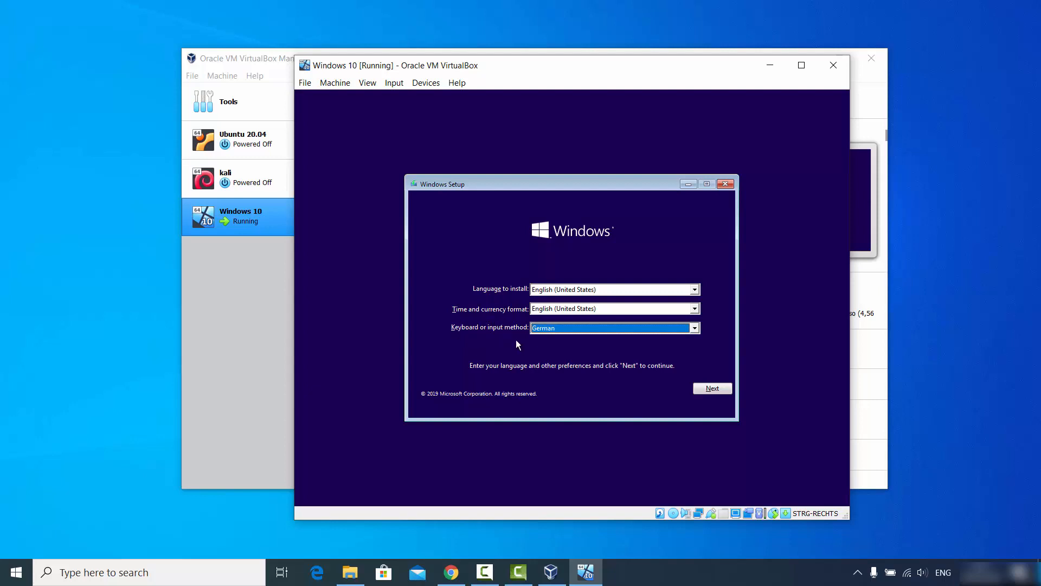
- Continue from the language page, choose Install now, and accept the Windows license terms
click(704, 389)
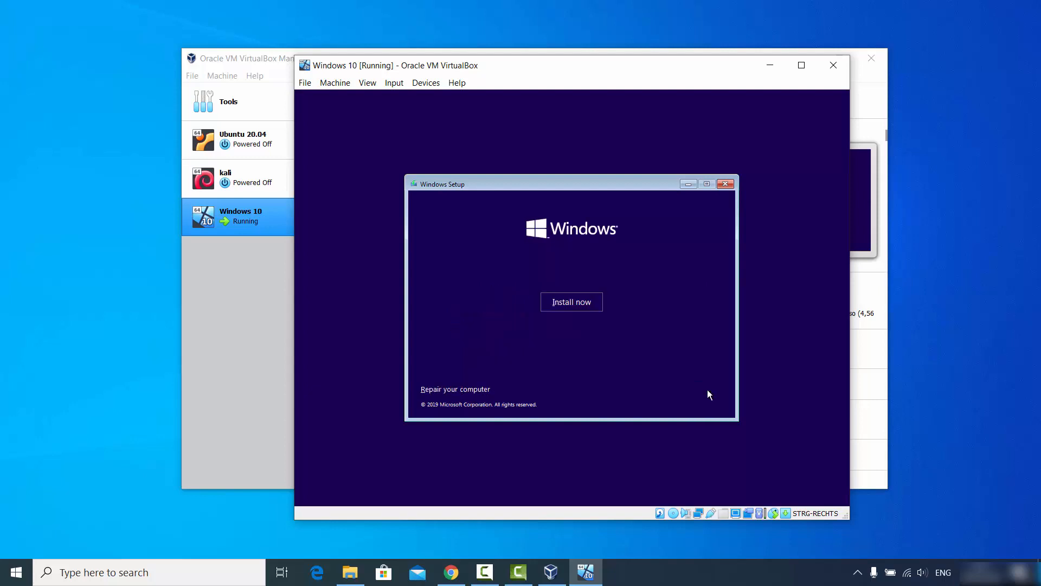
click(557, 307)
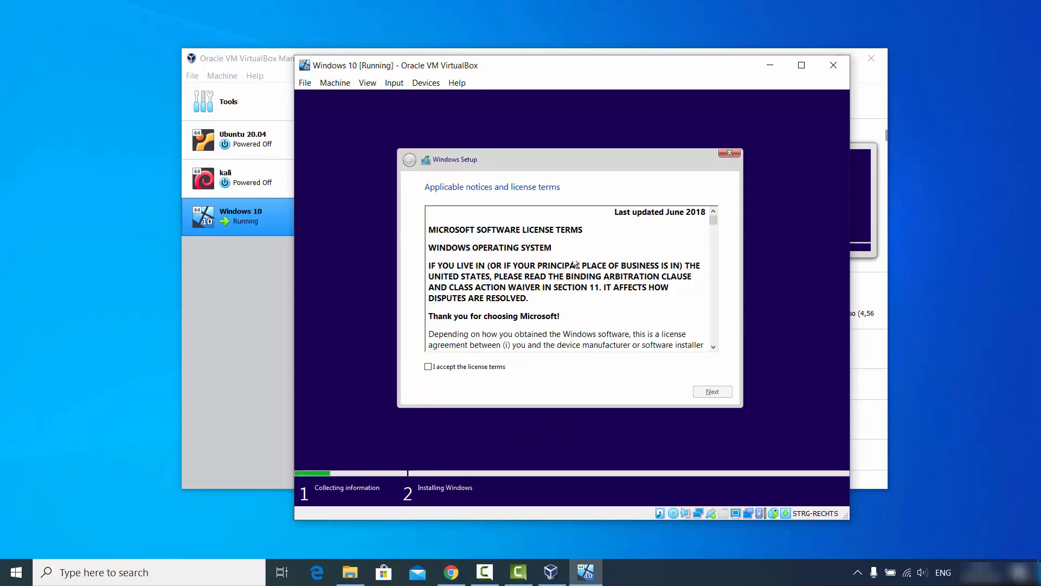
drag(714, 224, 714, 341)
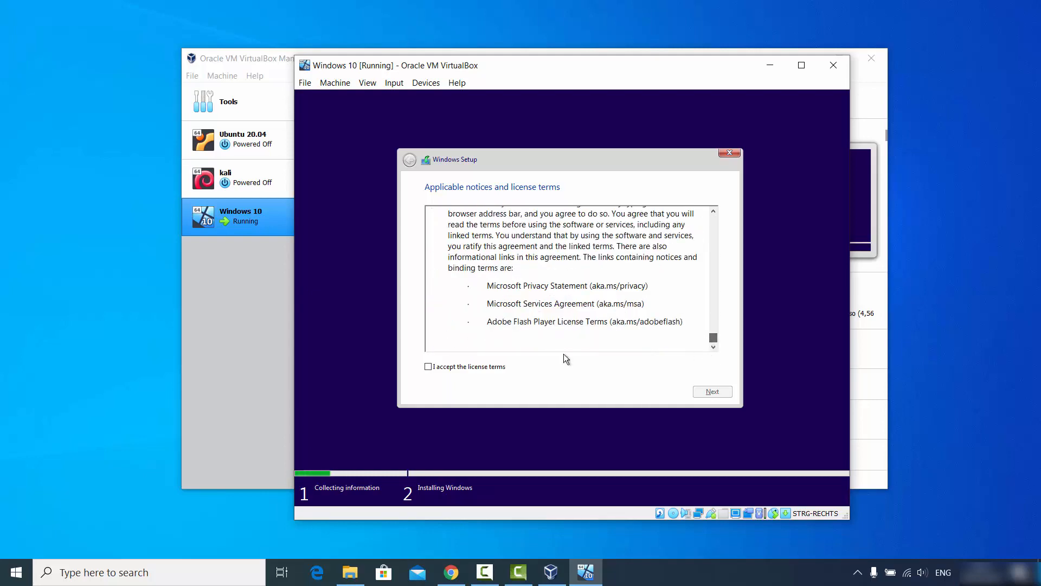
click(429, 368)
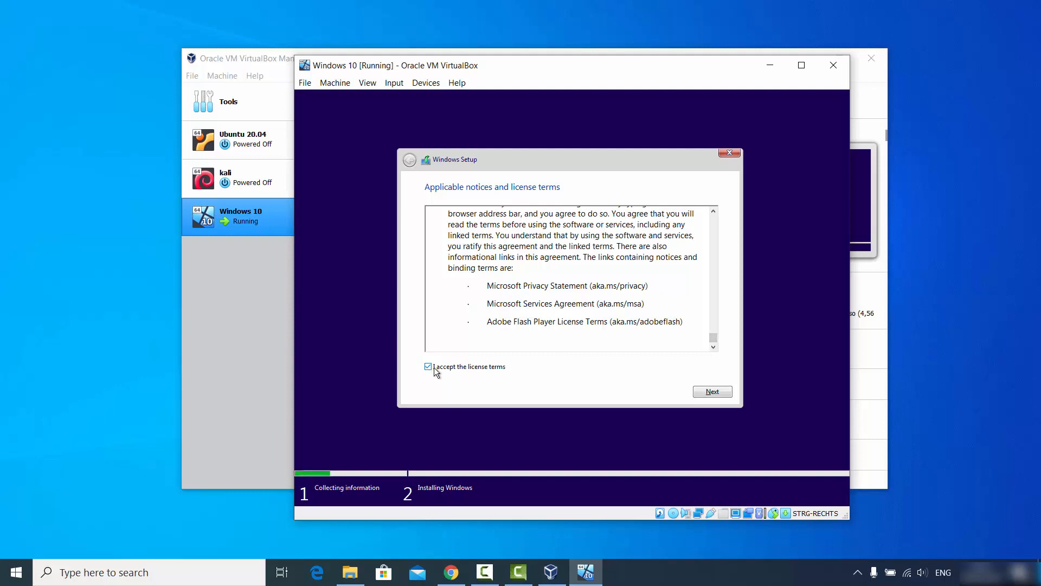
click(714, 391)
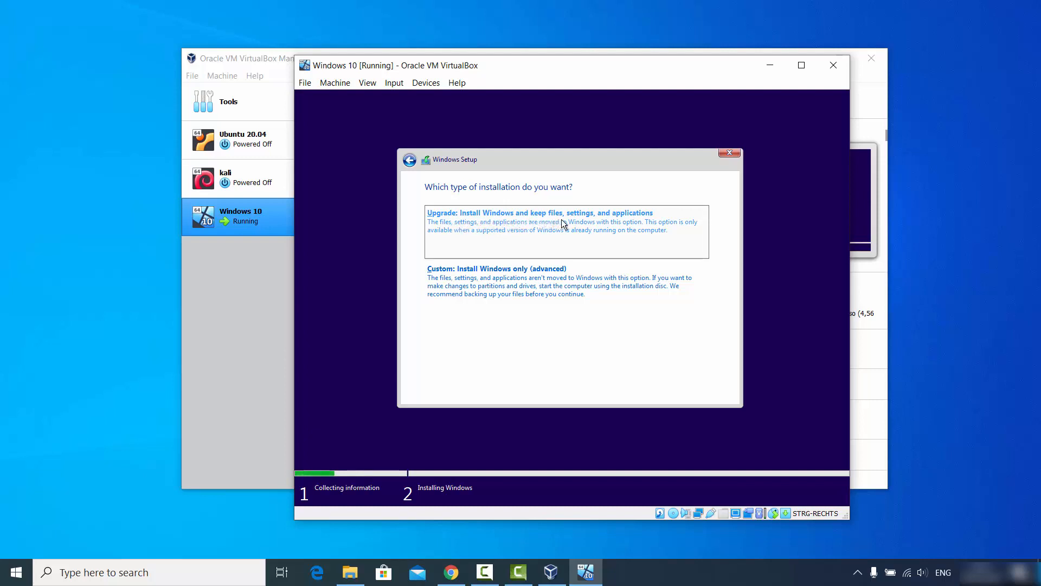
- Choose Custom: Install Windows only and install onto Drive 0's 100.7 GB unallocated space
click(480, 282)
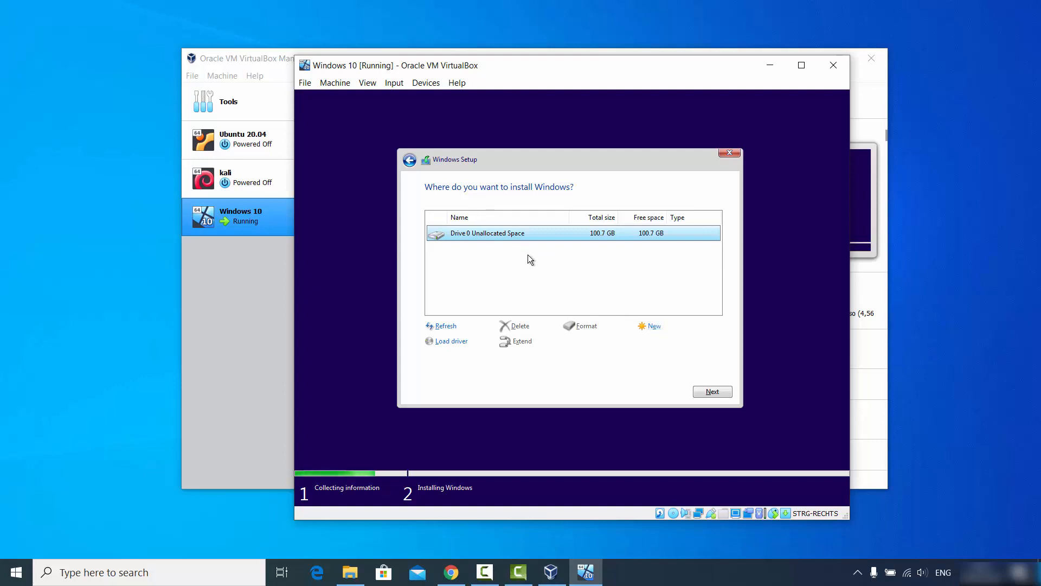
click(703, 393)
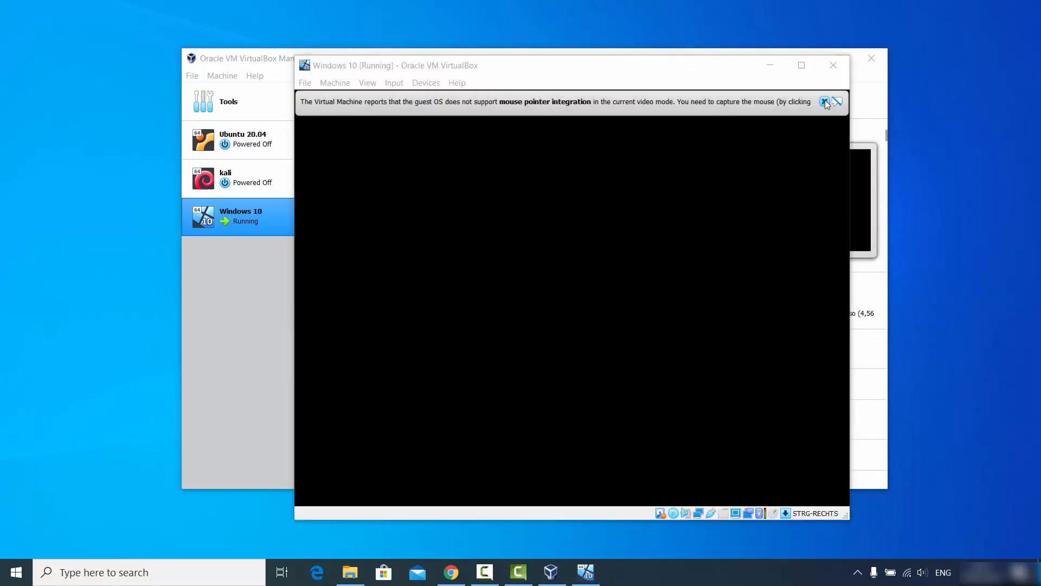
- Dismiss the mouse pointer integration notice while the VM reboots to the region screen
click(825, 101)
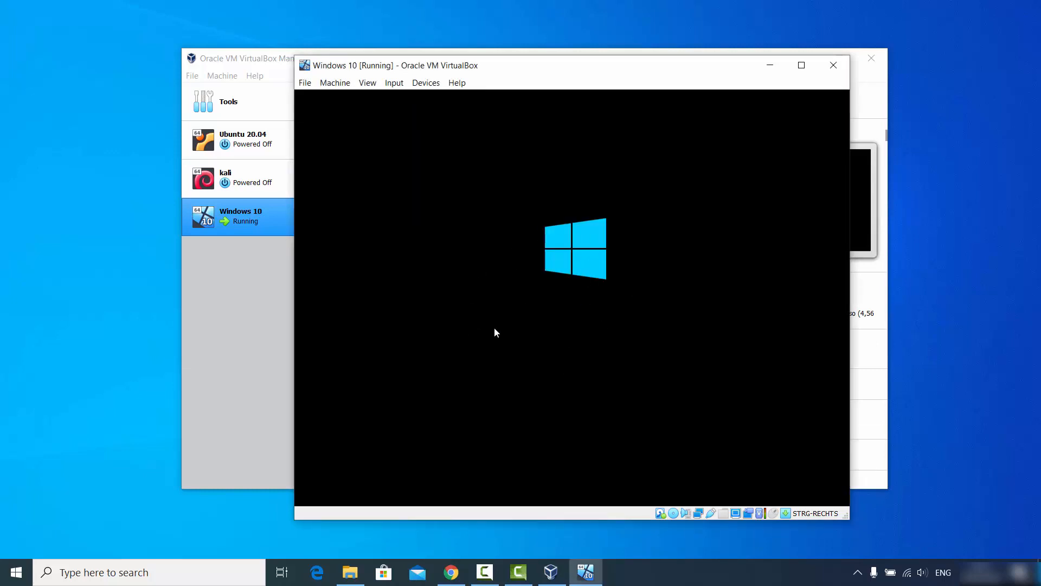
click(988, 467)
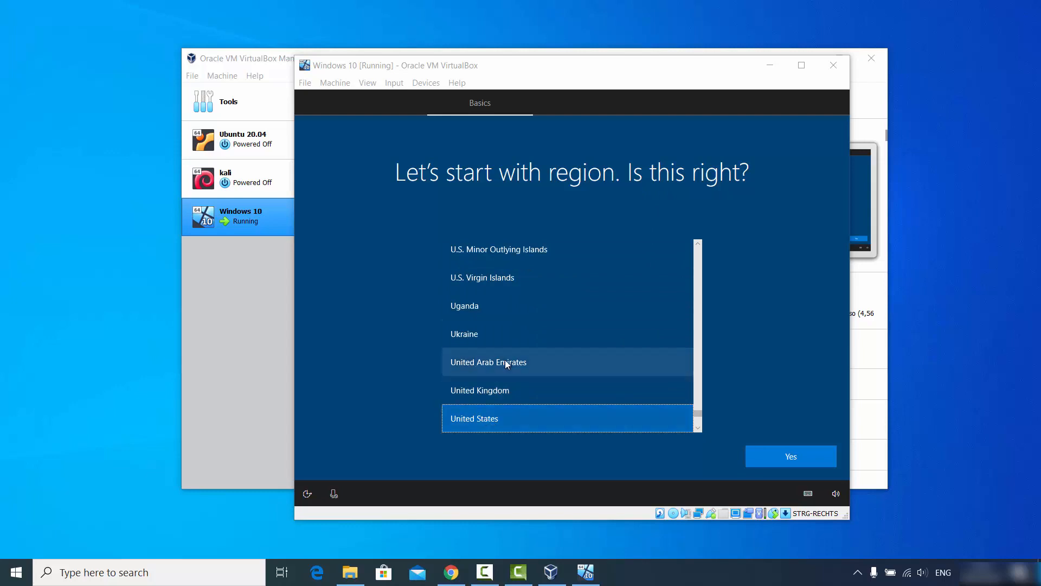
- Confirm United States as the region
scroll(521, 321, up, 1)
scroll(521, 323, down, 2)
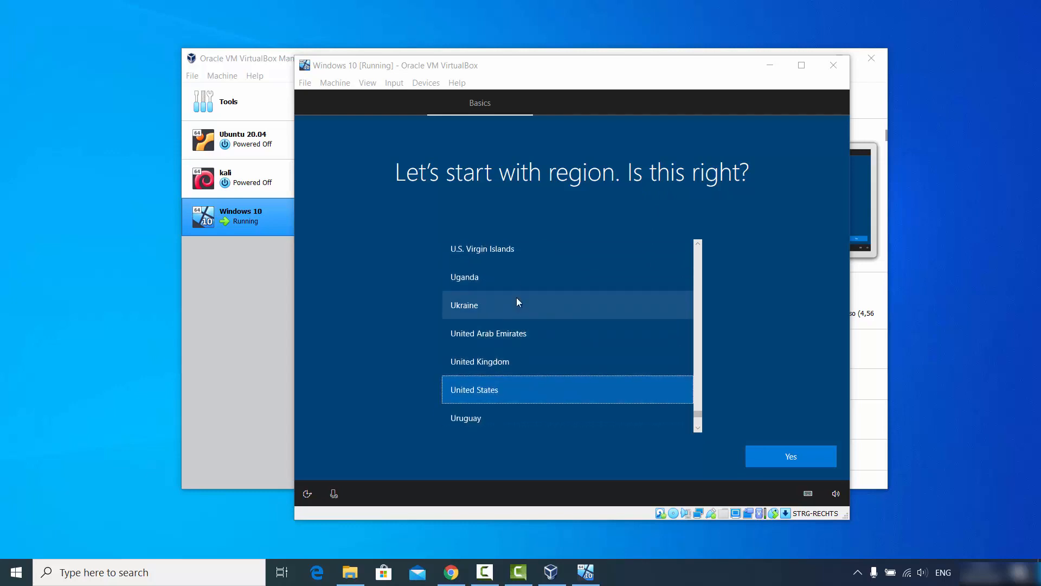
click(776, 458)
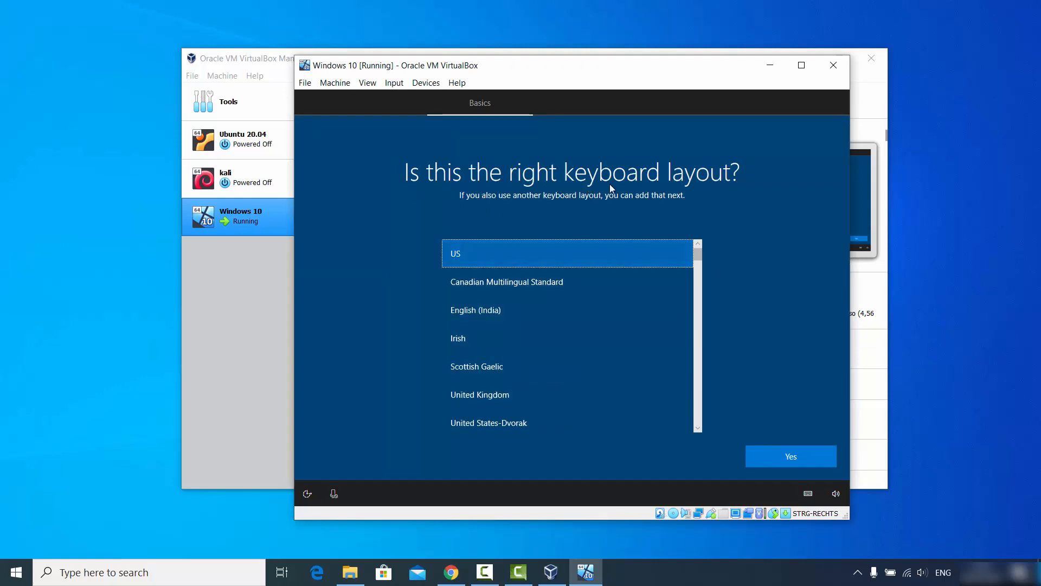
- Select and confirm German as the keyboard layout, skipping a second layout
scroll(587, 291, down, 1)
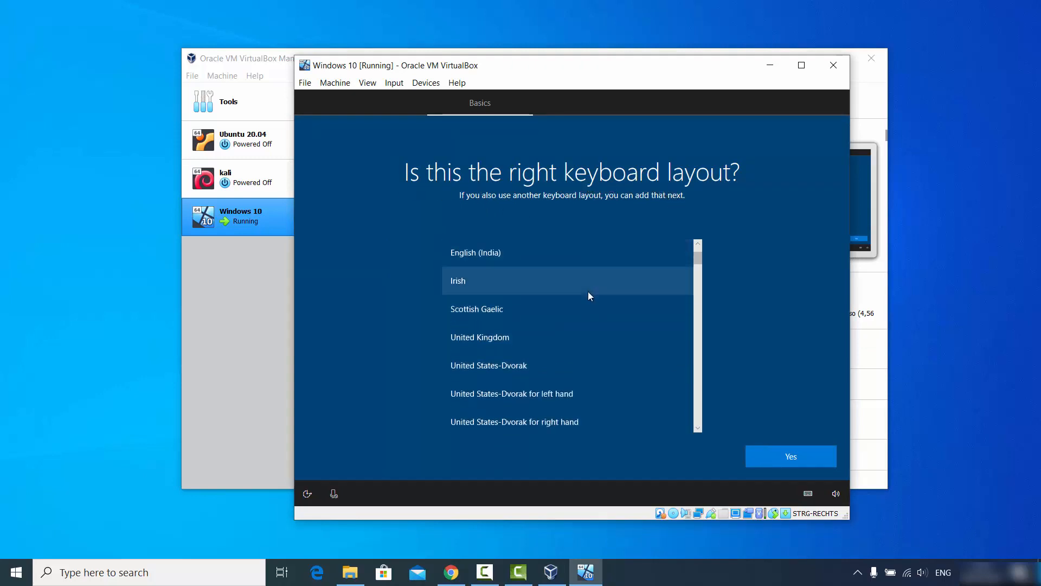
scroll(589, 295, down, 4)
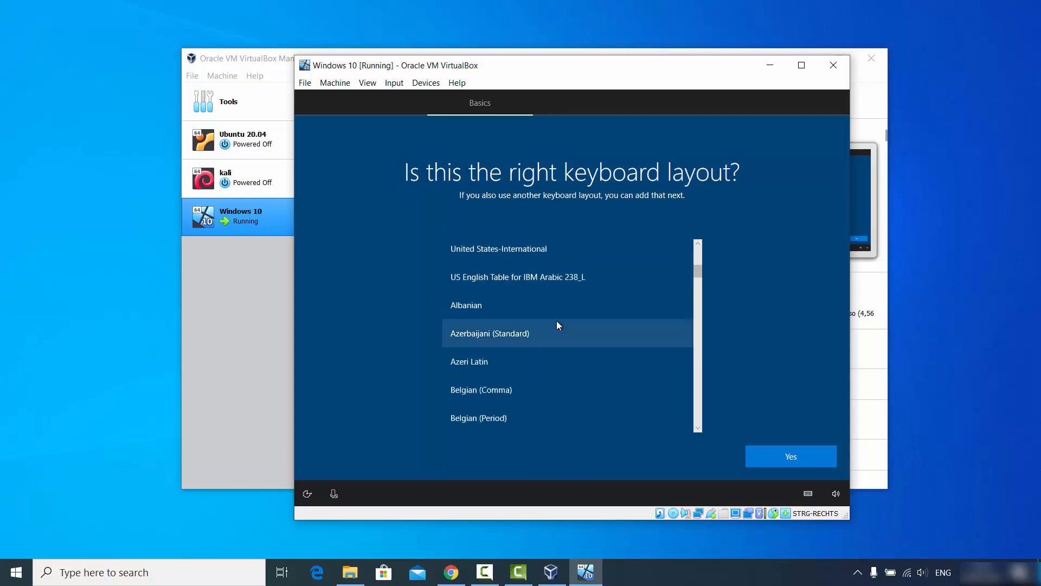
scroll(557, 325, down, 10)
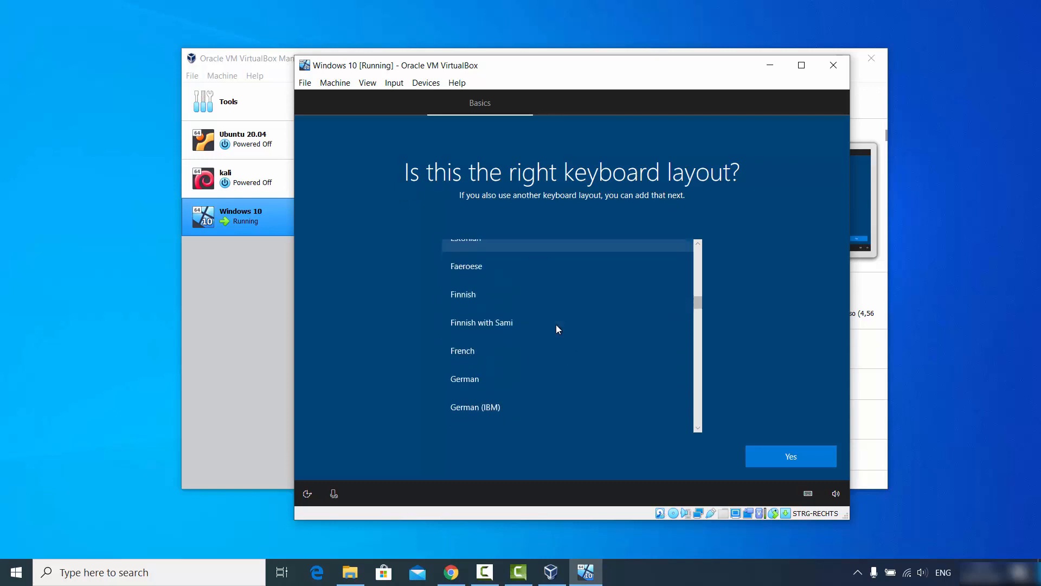
scroll(557, 329, down, 2)
click(510, 293)
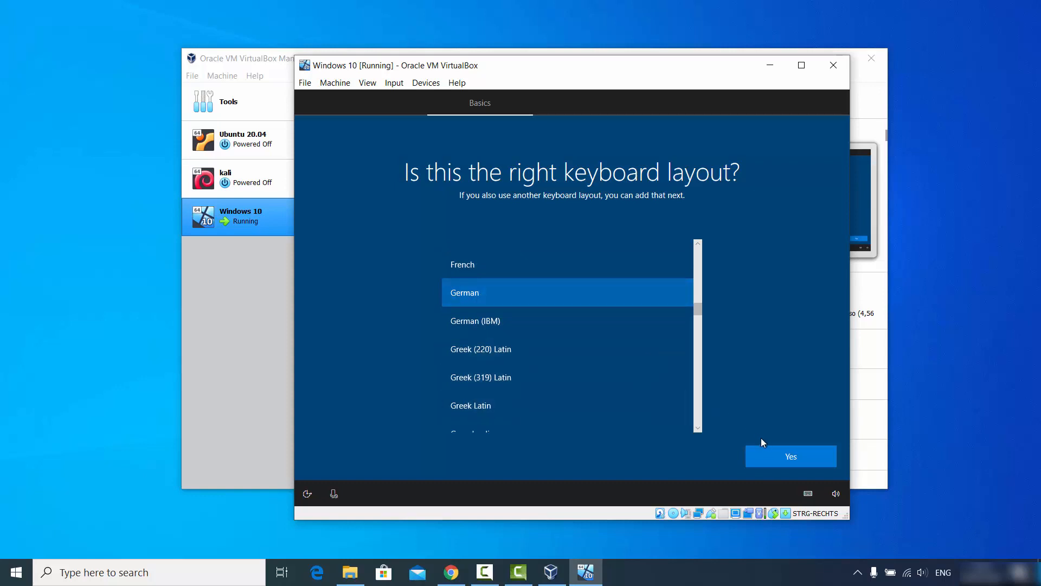
click(775, 458)
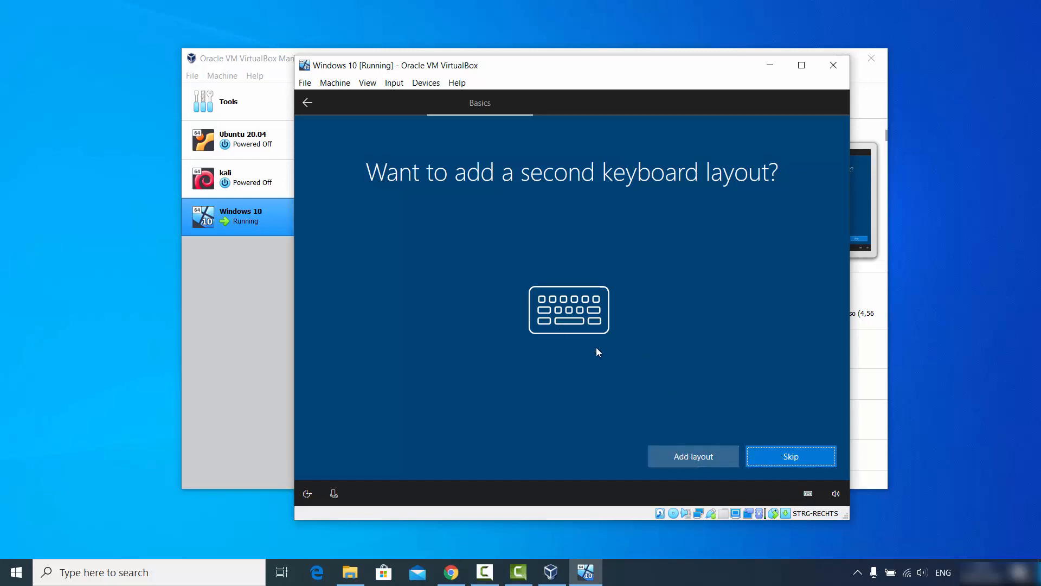
click(779, 457)
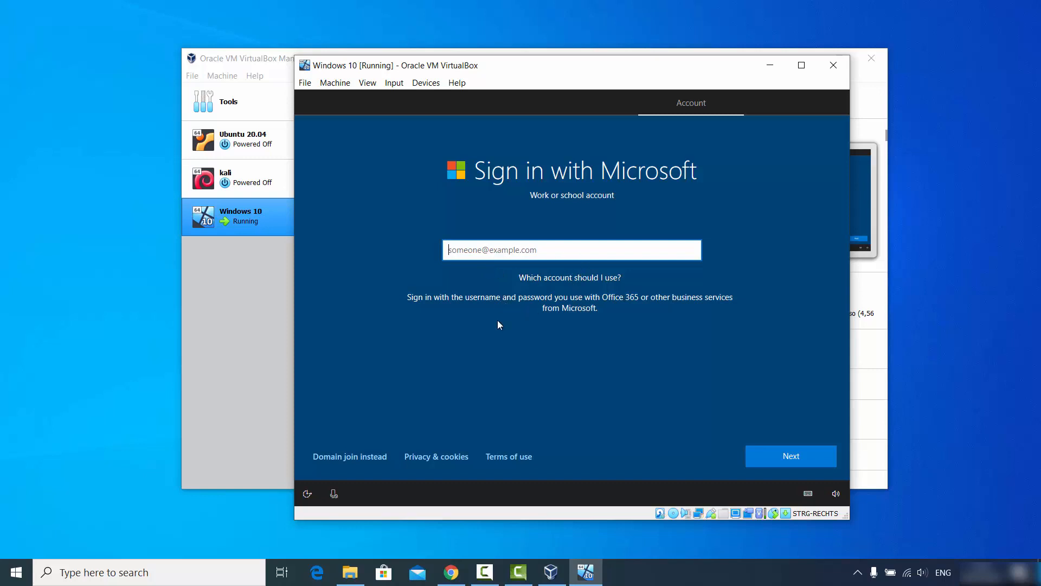
- Switch to an offline account, enter a user name, then type and confirm the account password
click(351, 457)
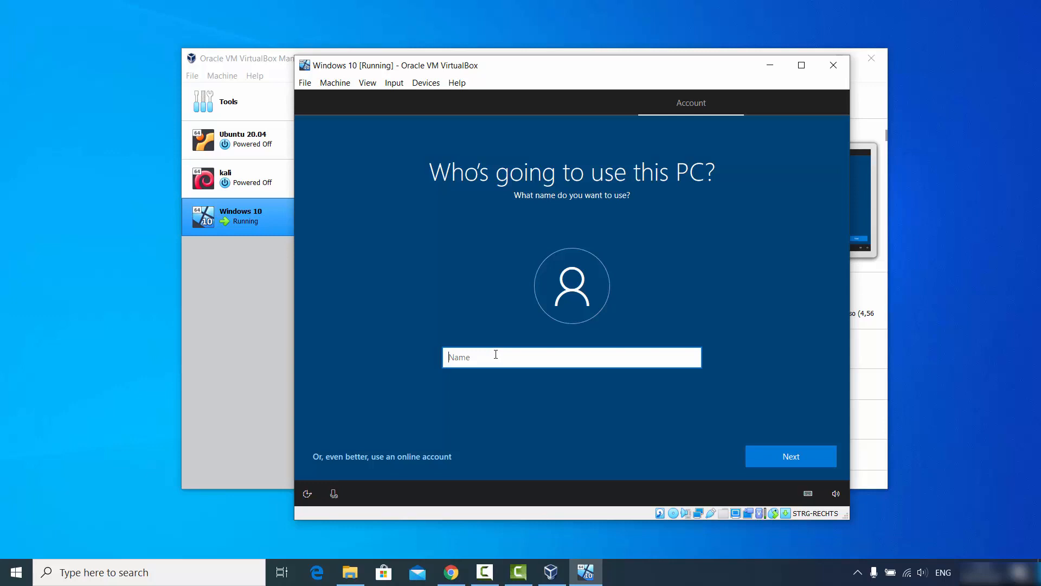
text(cb)
click(795, 460)
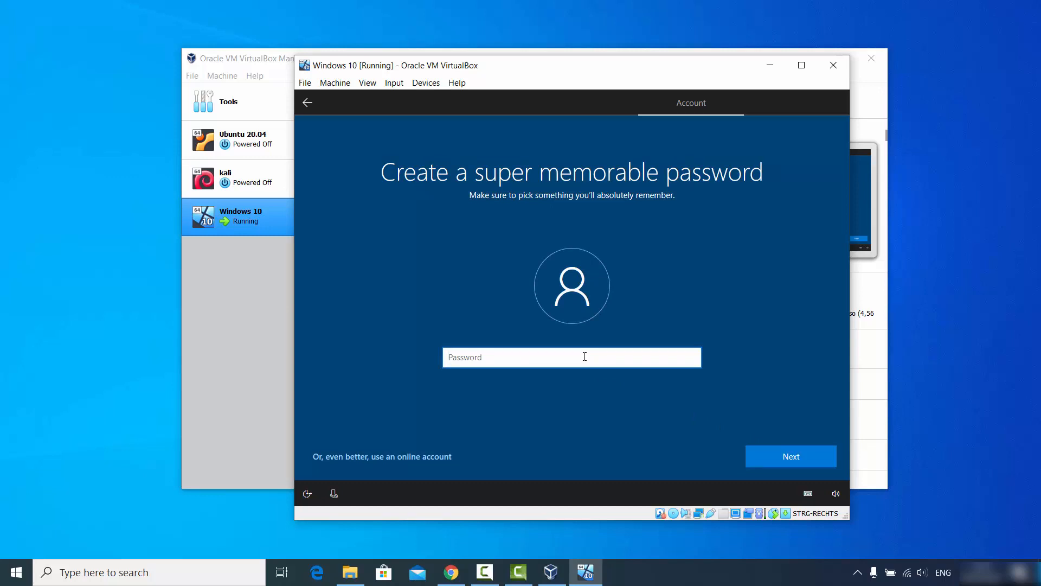
text(123456)
click(767, 451)
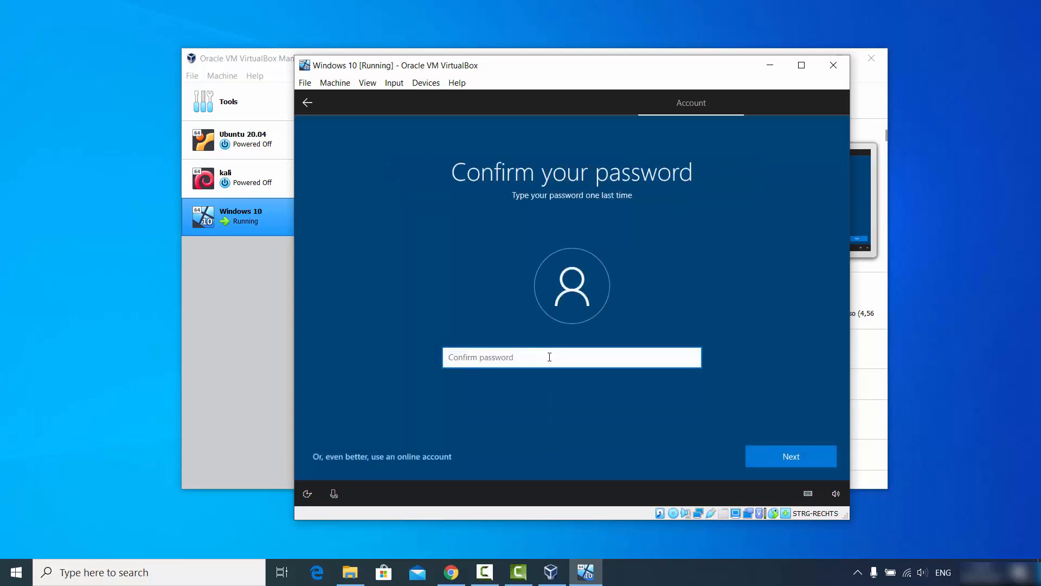
text(123456)
click(773, 451)
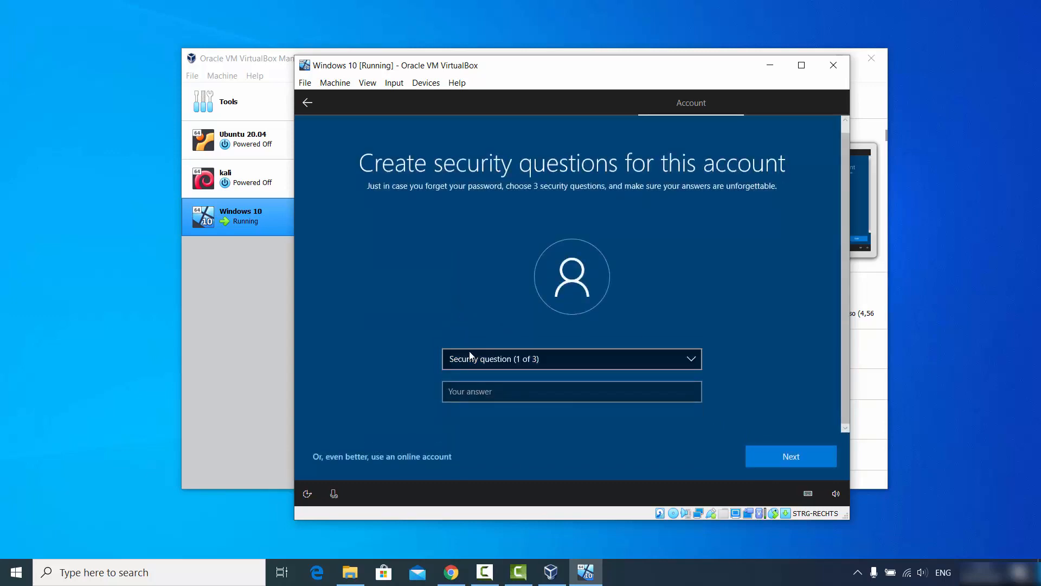
- Pick the first pet's name security question and enter its answer
click(508, 364)
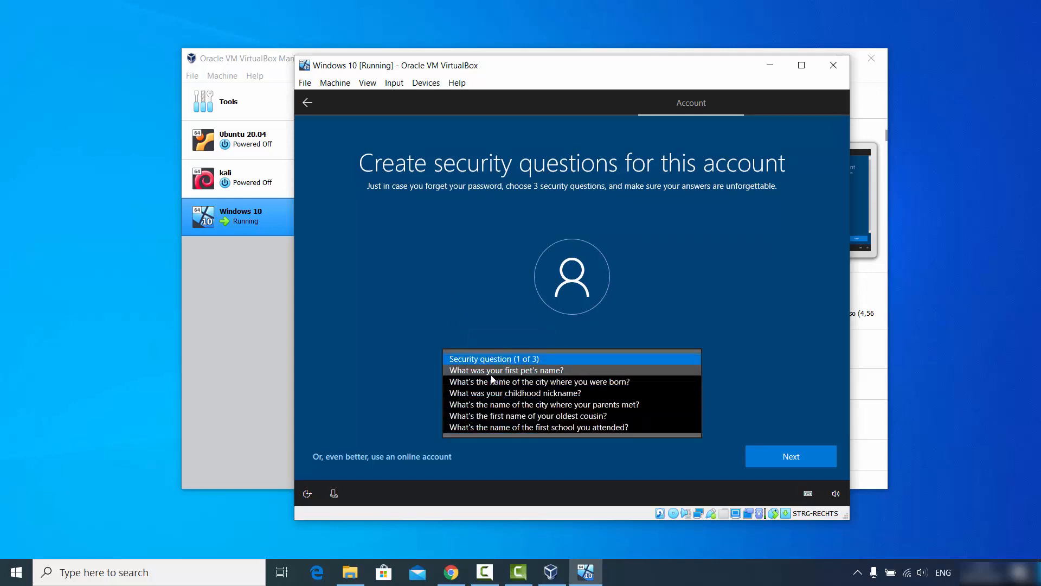
click(493, 373)
click(500, 394)
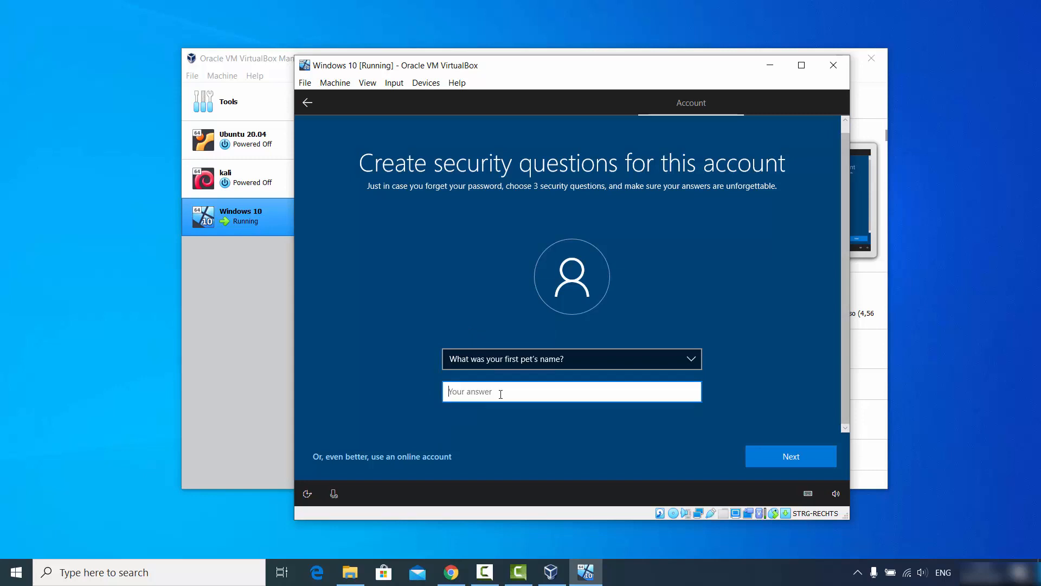
text(bin)
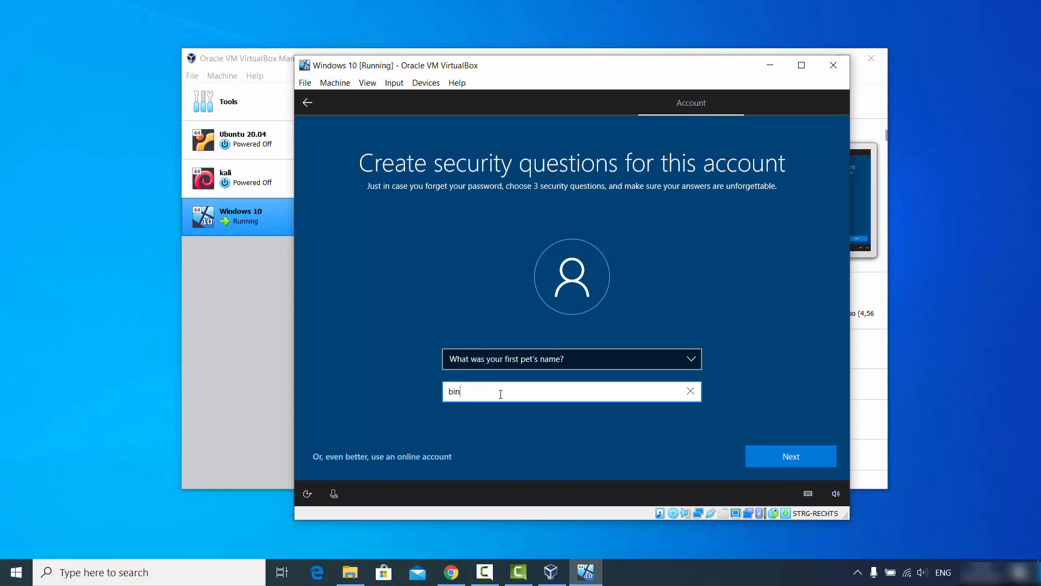
text(go)
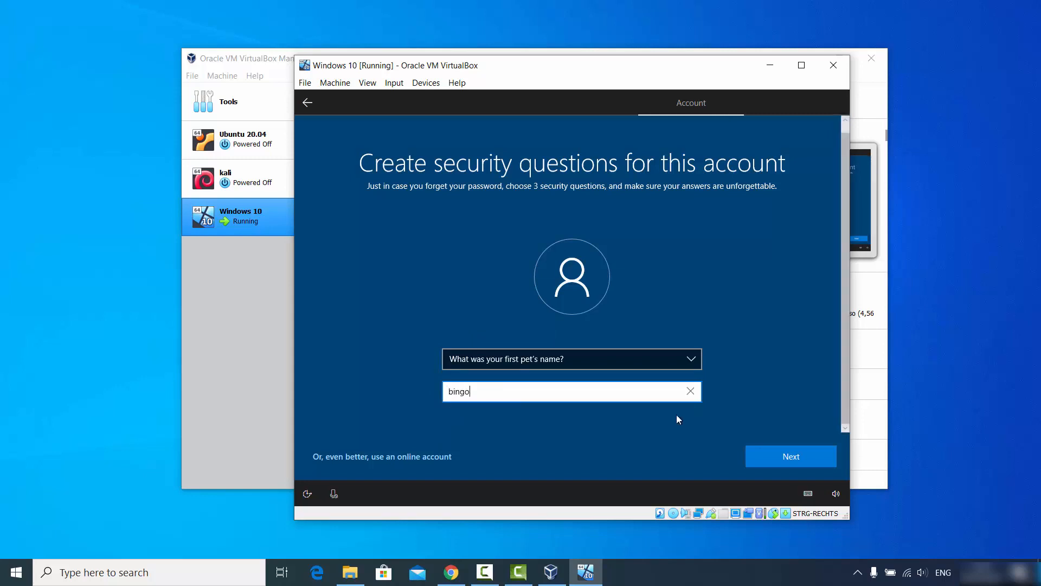
click(768, 456)
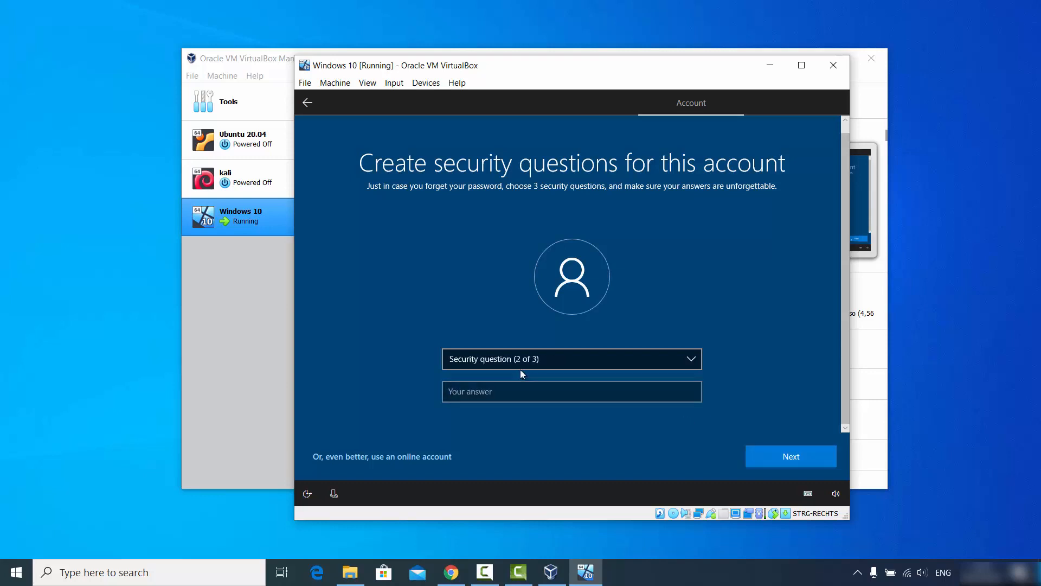
- Pick the childhood nickname security question and enter its answer
click(497, 359)
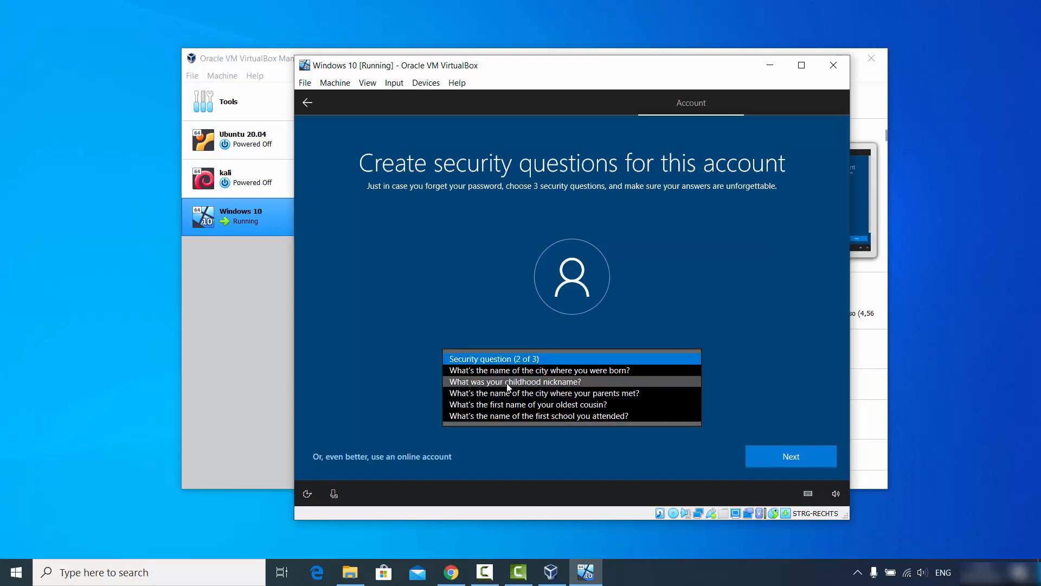
click(509, 383)
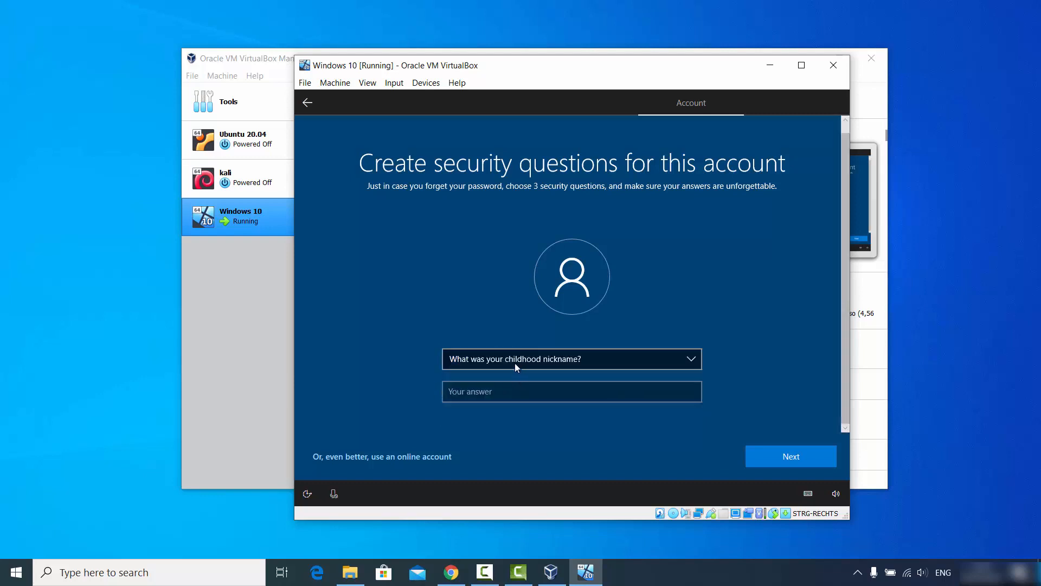
click(533, 392)
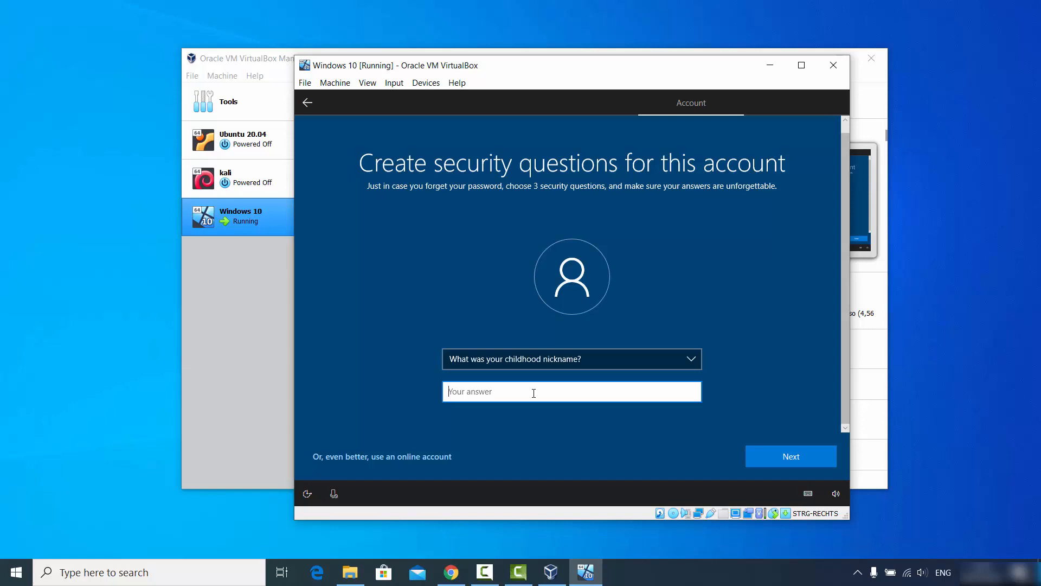
text(tom)
click(749, 453)
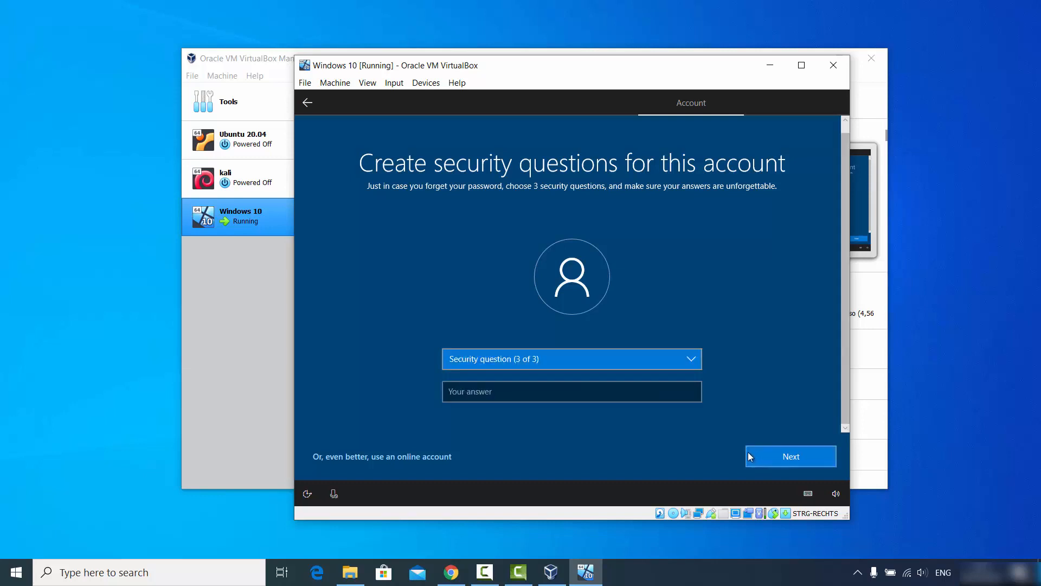
- Pick the first school security question, enter and correct its answer, and submit
click(550, 356)
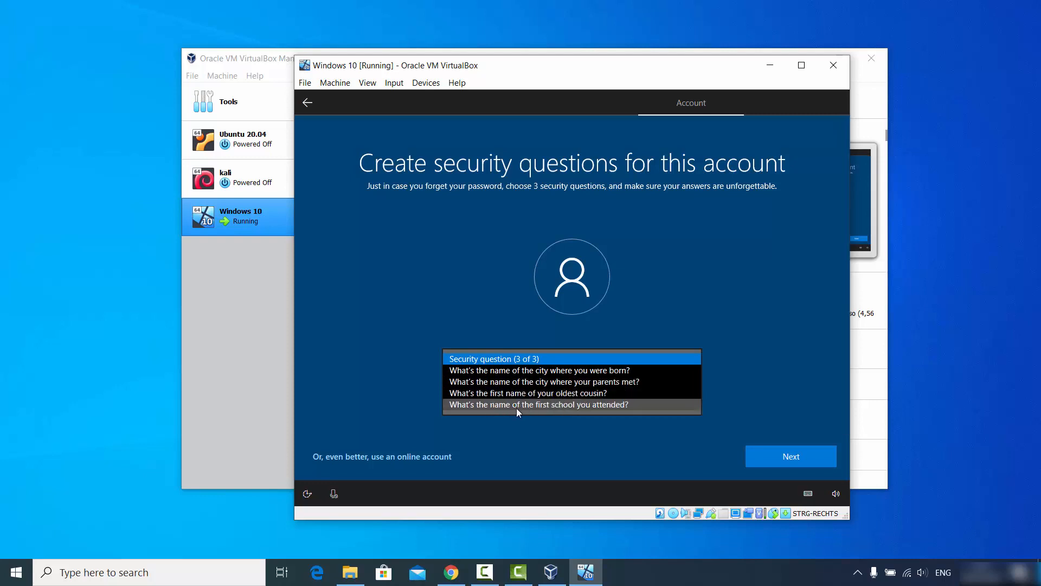
click(545, 408)
click(545, 398)
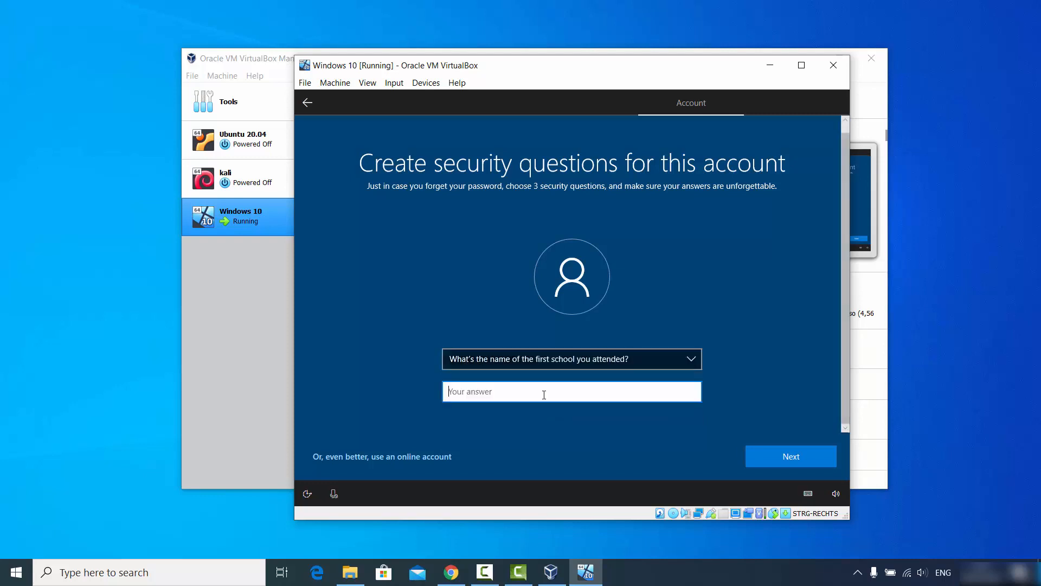
text(Doonm)
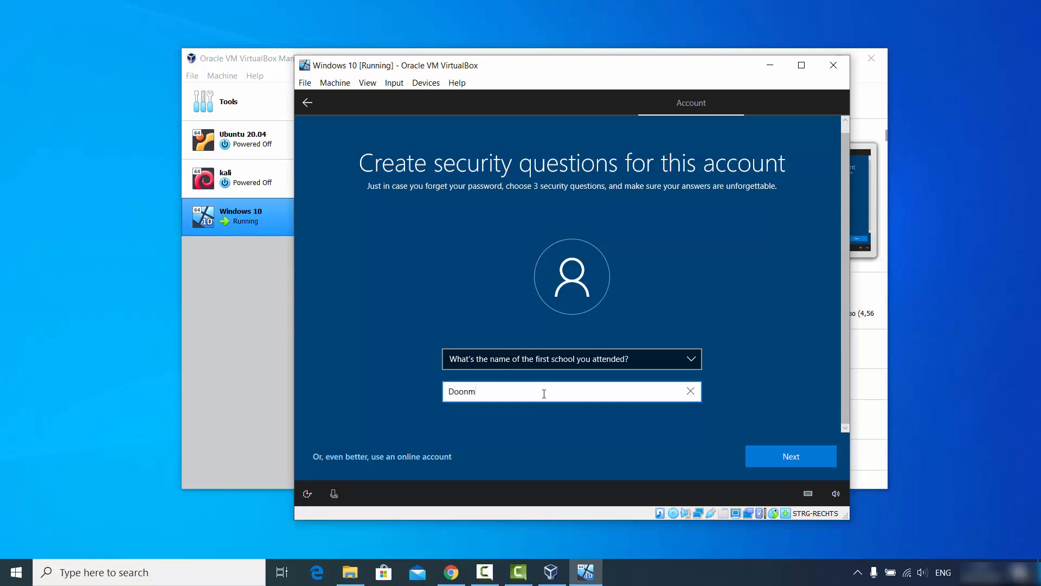
key(BackSpace)
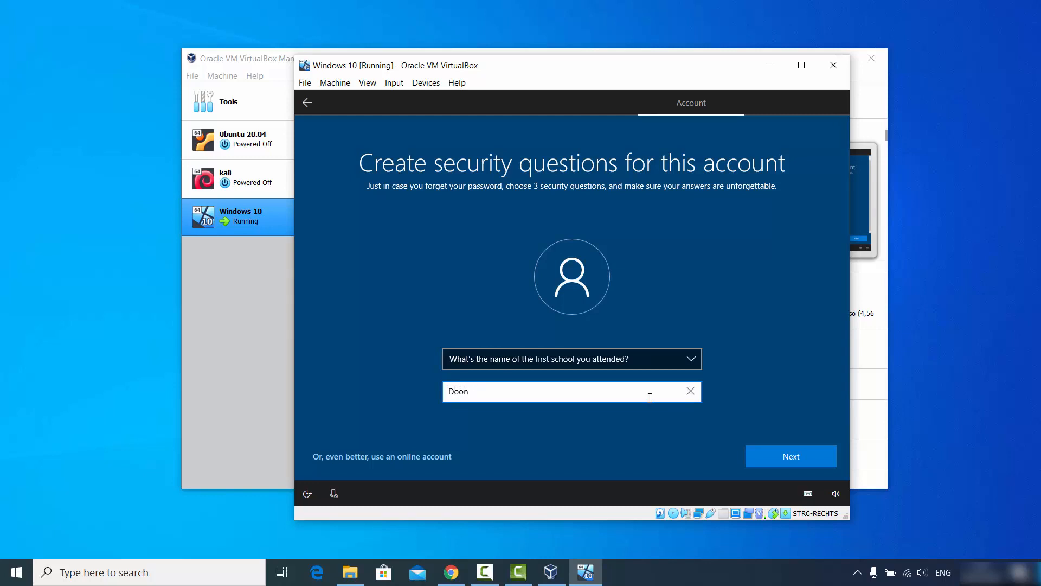
click(797, 457)
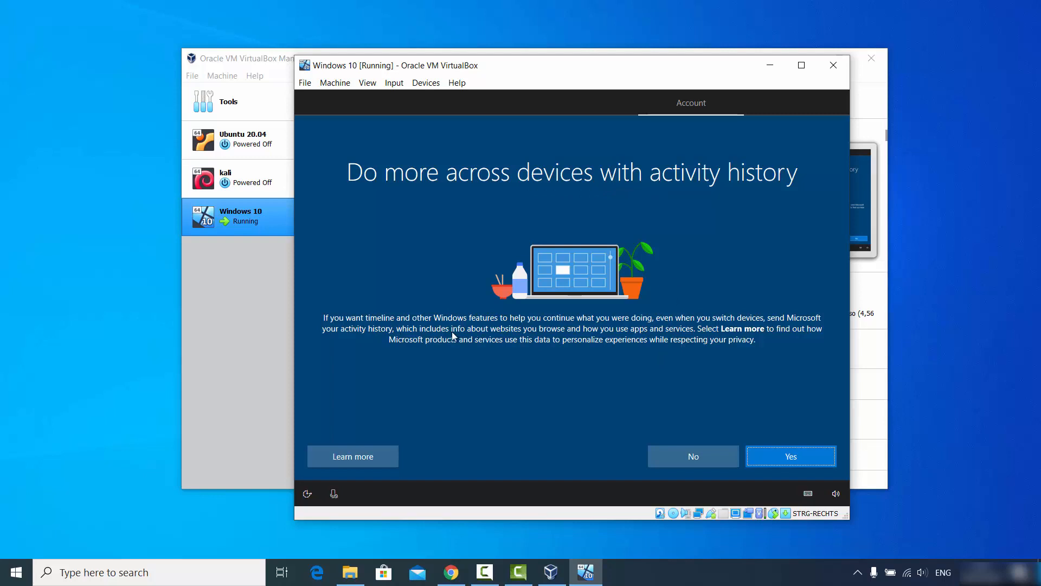
- Answer Yes to activity history across devices and Decline the Cortana digital assistant
click(773, 454)
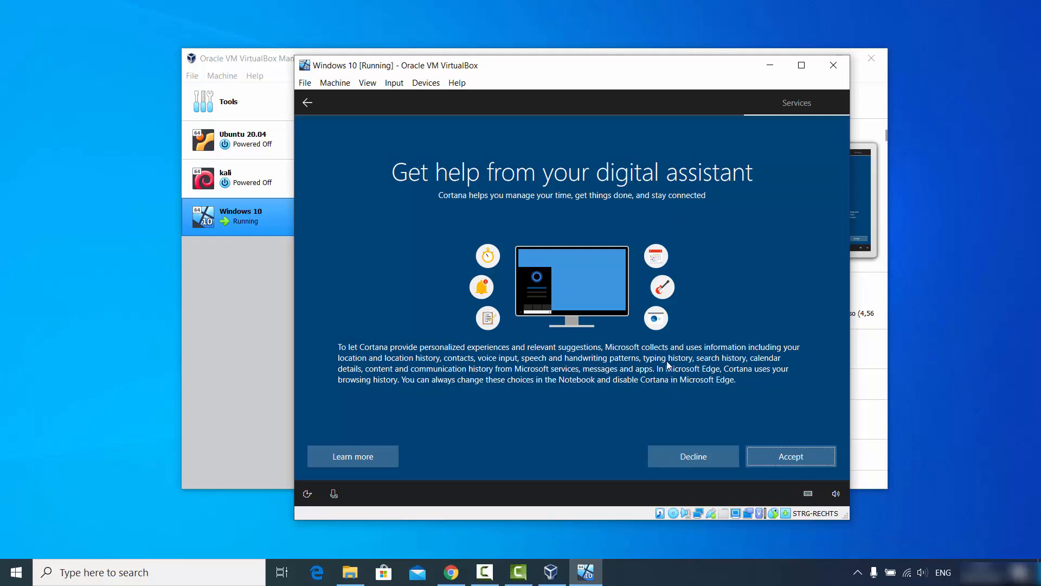
click(693, 457)
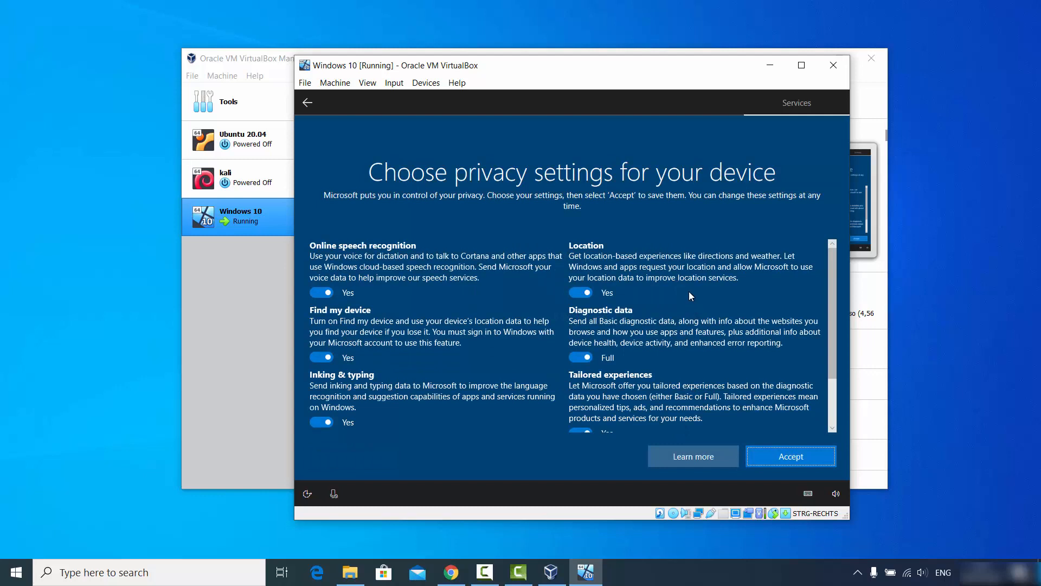
- Turn off online speech recognition, Find my device, and inking and typing data sharing
scroll(688, 293, down, 3)
scroll(689, 293, up, 3)
scroll(380, 265, down, 2)
scroll(388, 257, up, 2)
click(323, 293)
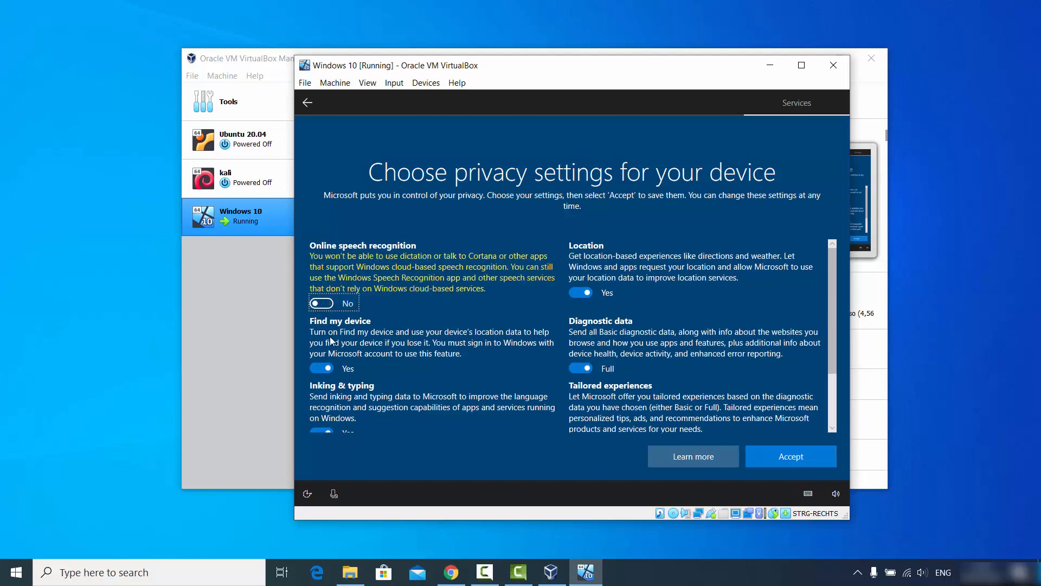
click(322, 369)
scroll(337, 333, down, 2)
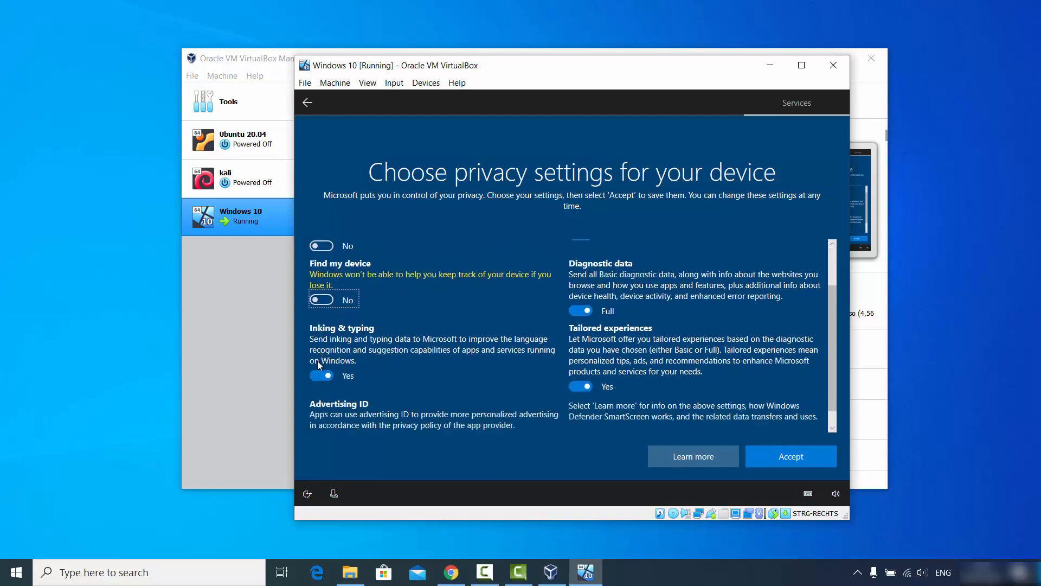
click(318, 374)
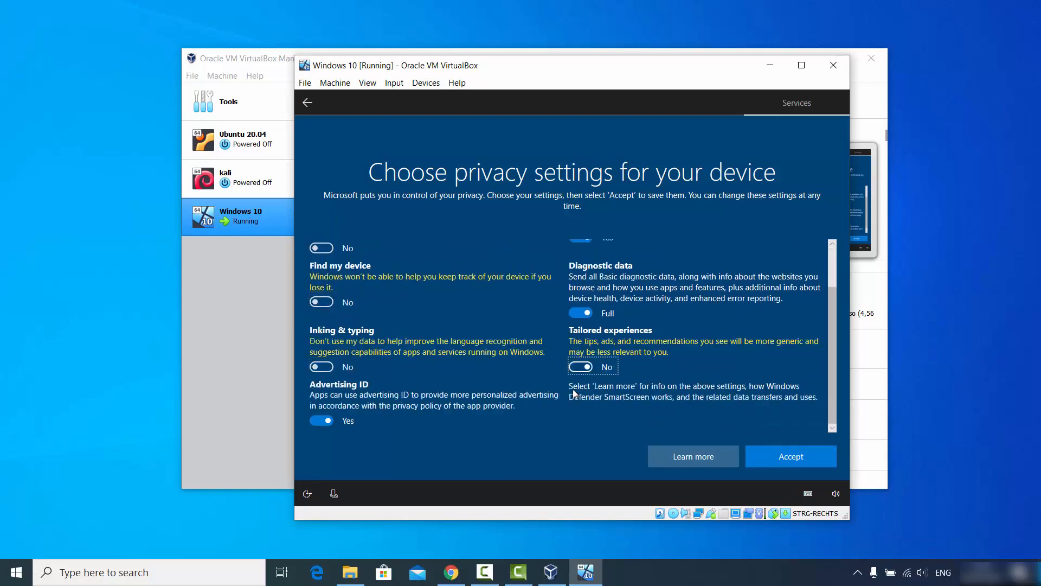
- Set diagnostic data to Basic, turn off location and the advertising ID, and accept
click(572, 312)
scroll(572, 311, up, 1)
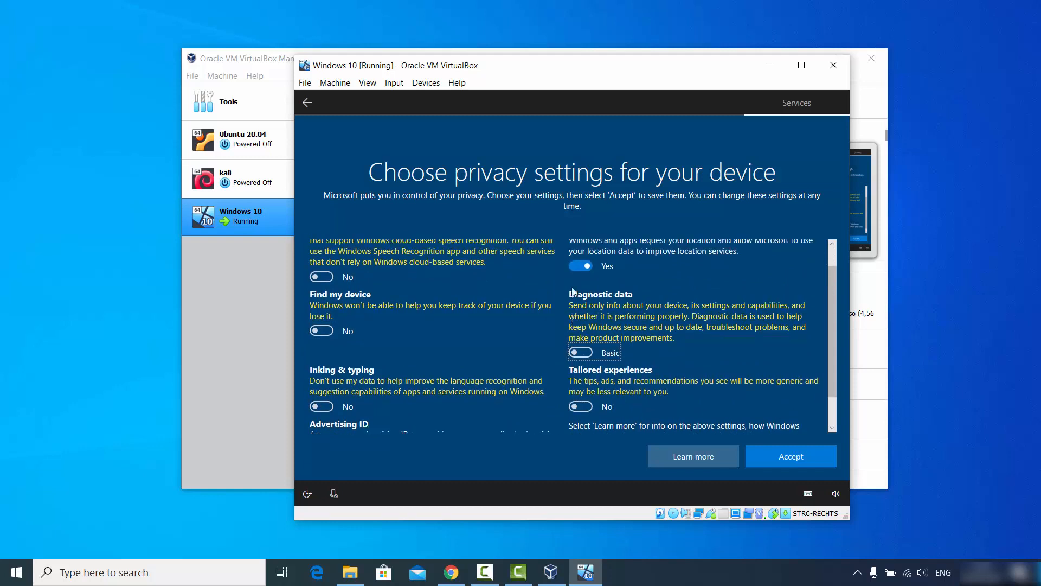
click(574, 269)
scroll(409, 336, down, 1)
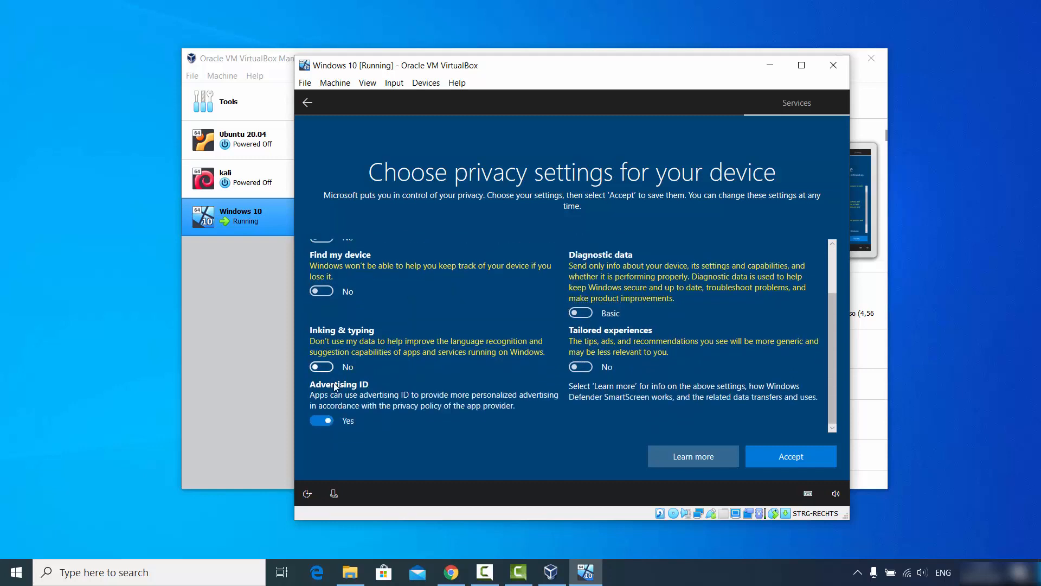
click(317, 420)
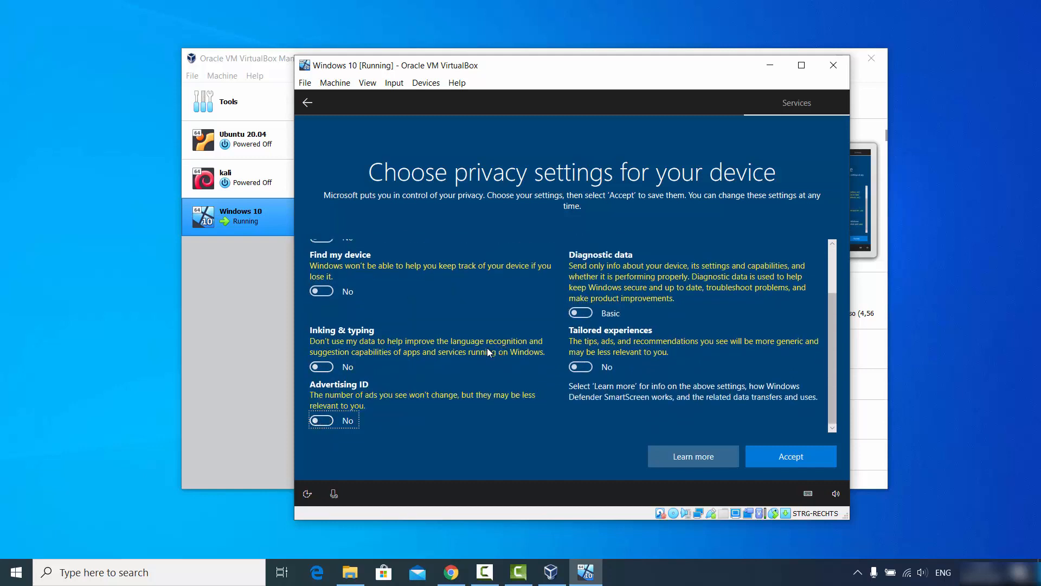
scroll(428, 356, up, 1)
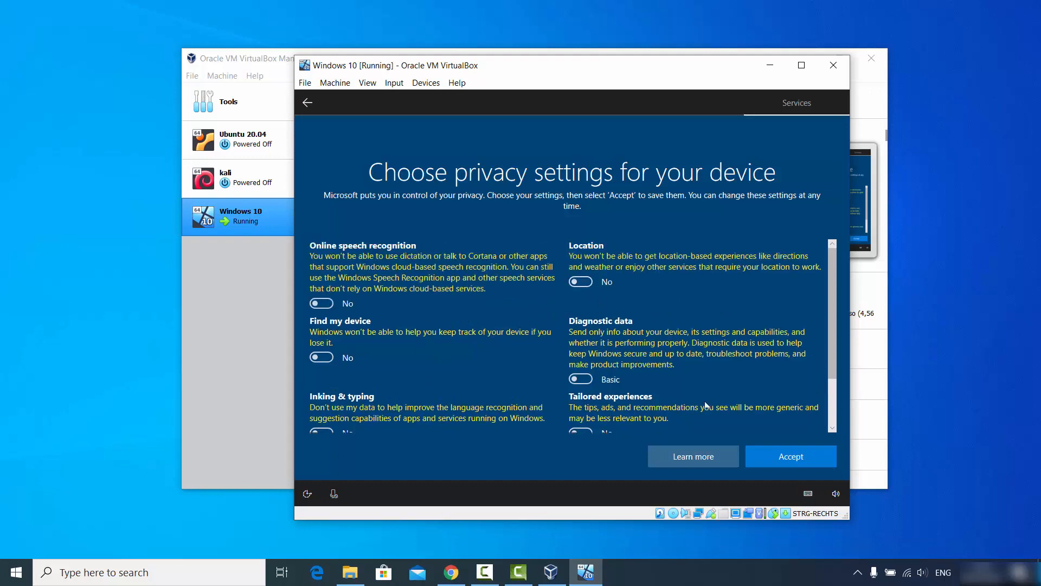
click(781, 459)
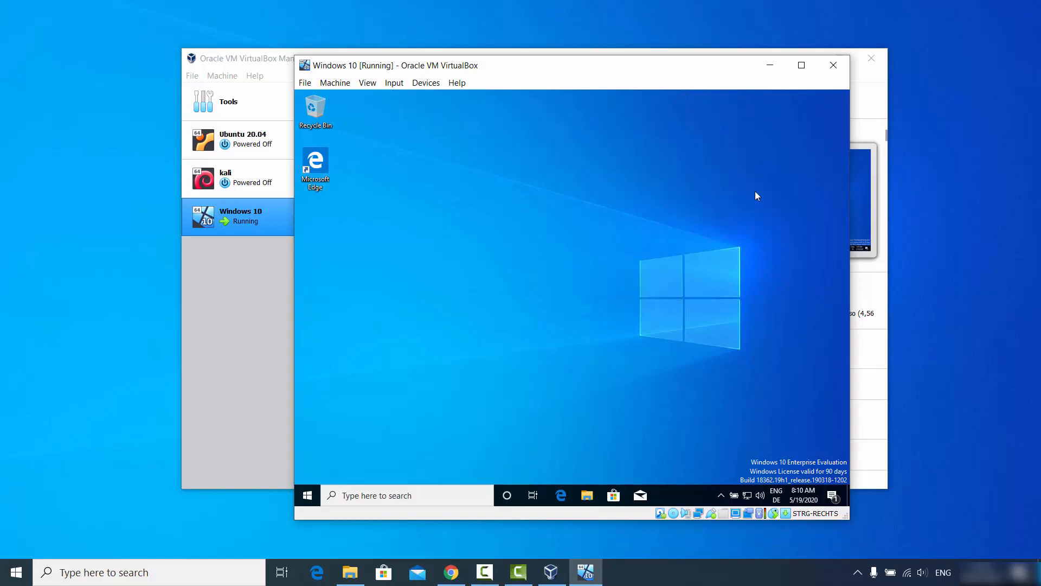
- Maximize the VM window once the desktop with Recycle Bin and Edge has loaded
click(797, 72)
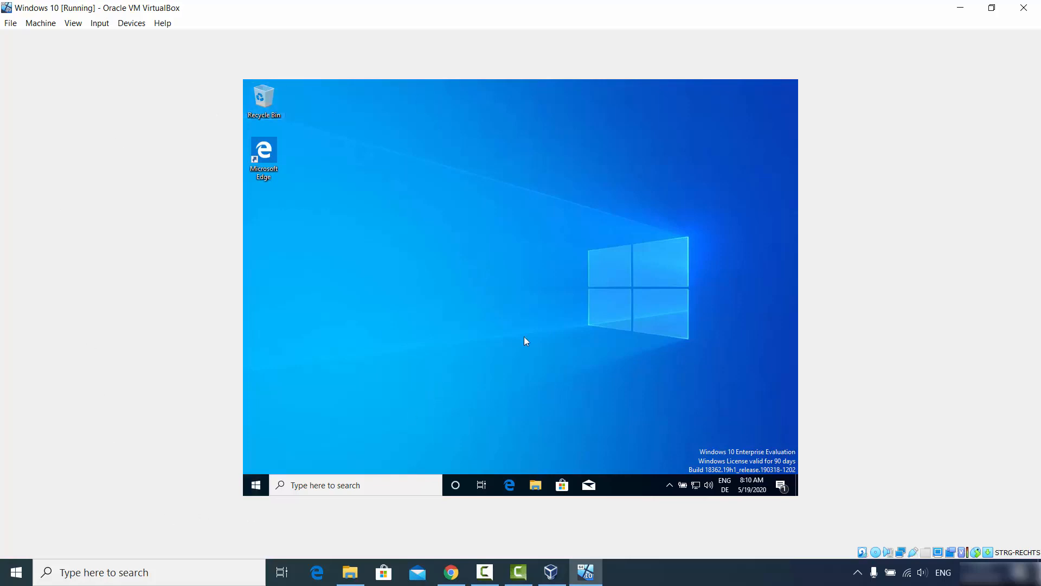
- Insert the Guest Additions CD image from the Devices menu, then open the guest's File Explorer
click(137, 28)
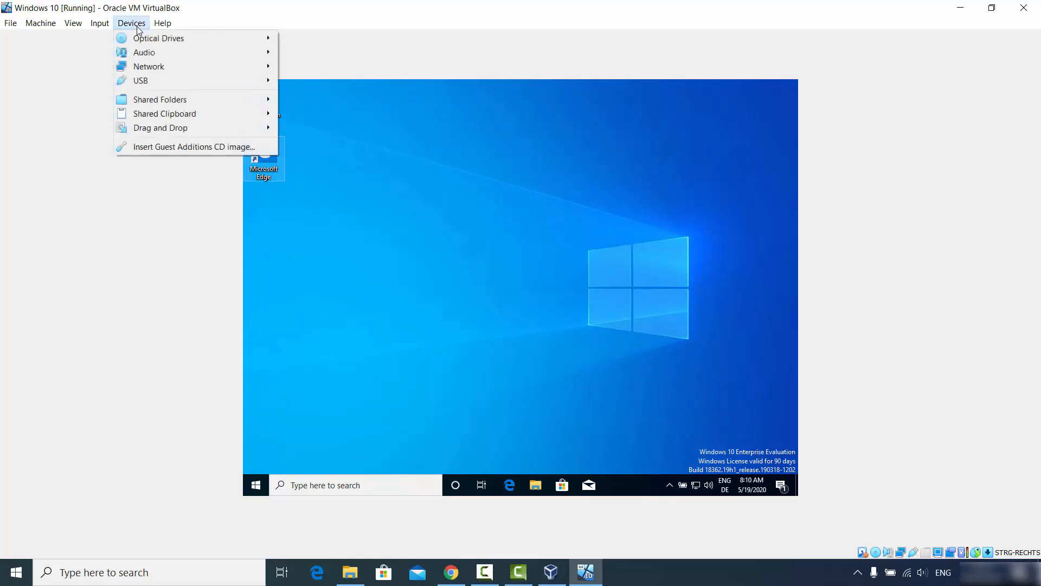
click(189, 149)
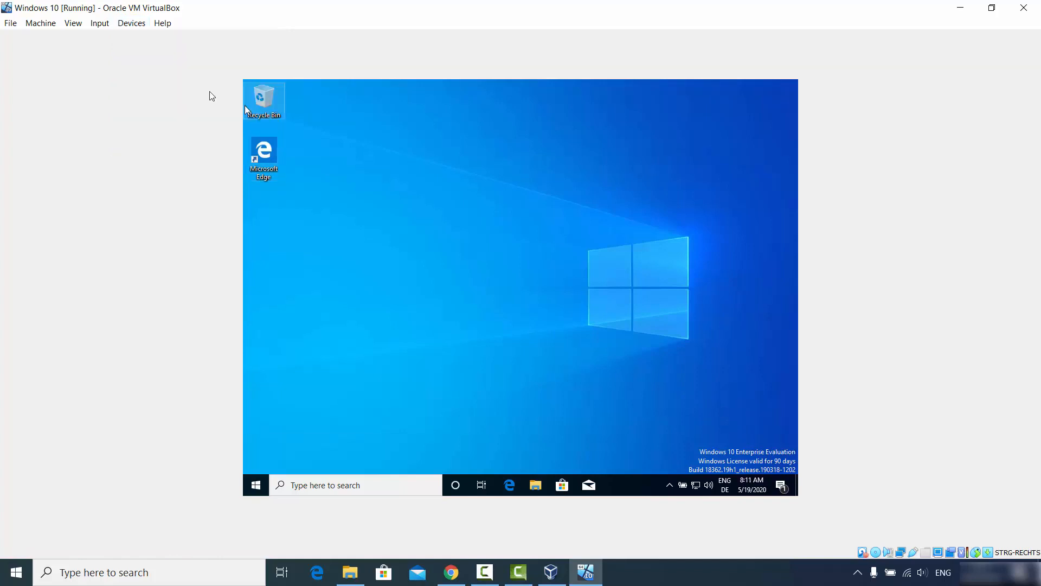
click(145, 28)
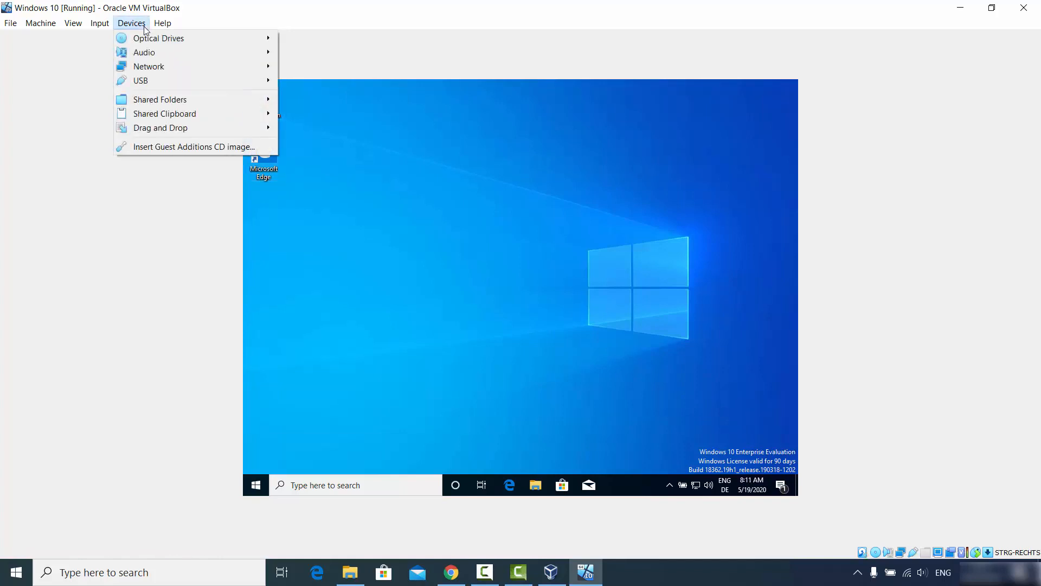
click(160, 147)
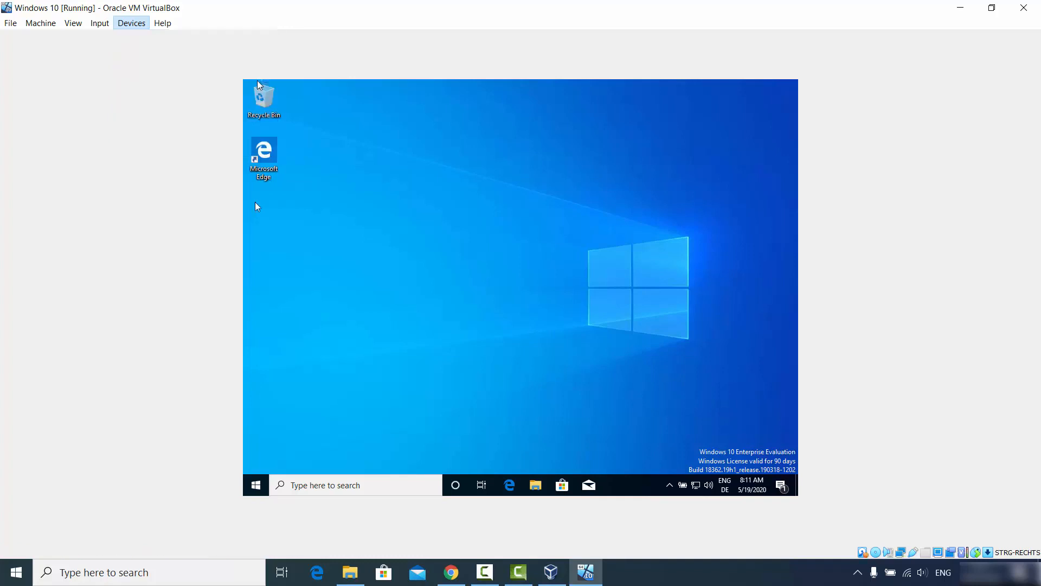
click(534, 487)
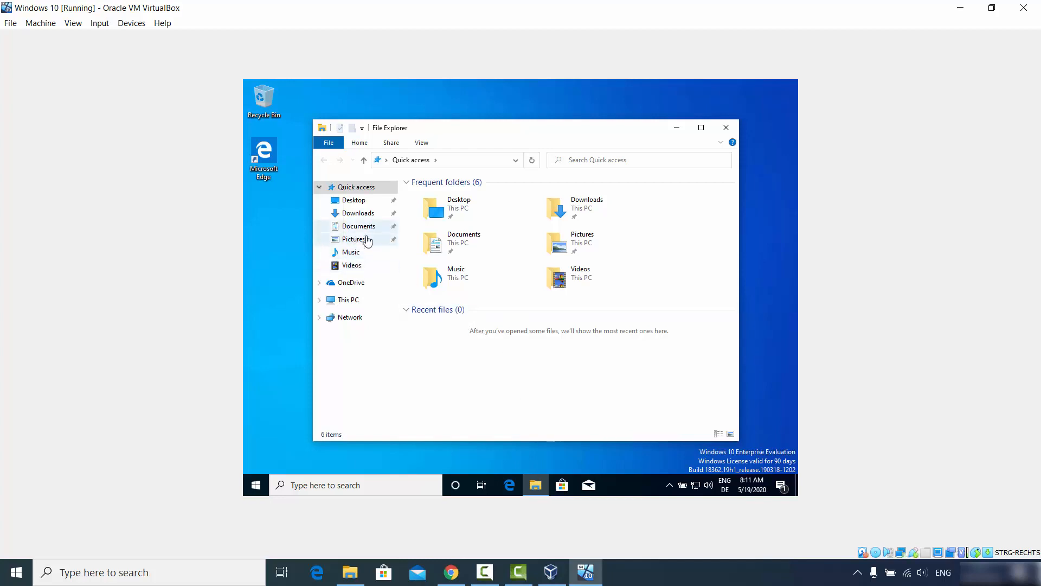
- Run VBoxWindowsAdditions-amd64 from CD Drive (D:) under This PC and approve the UAC prompt
click(356, 299)
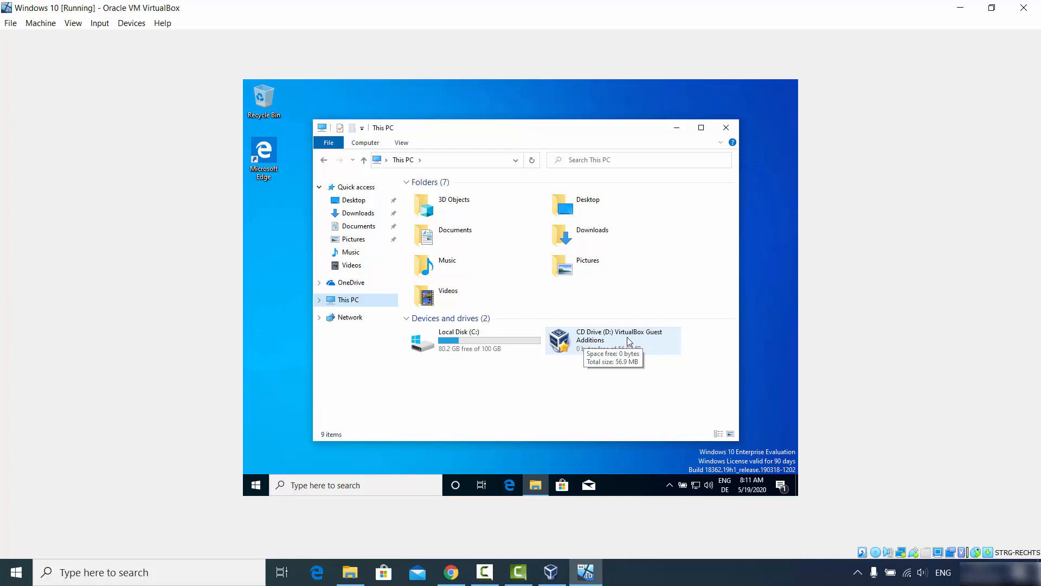
double_click(596, 346)
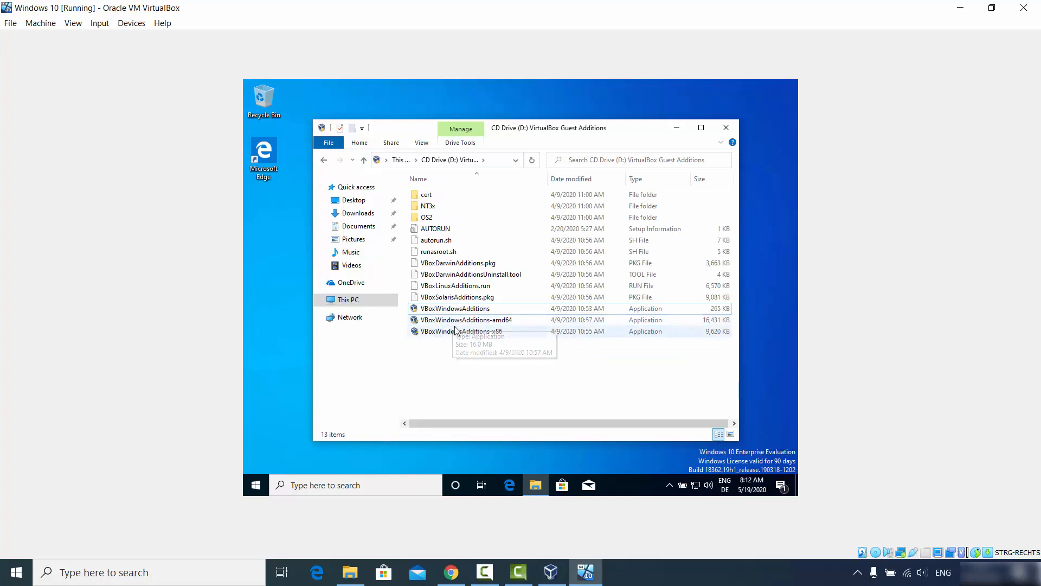
double_click(493, 321)
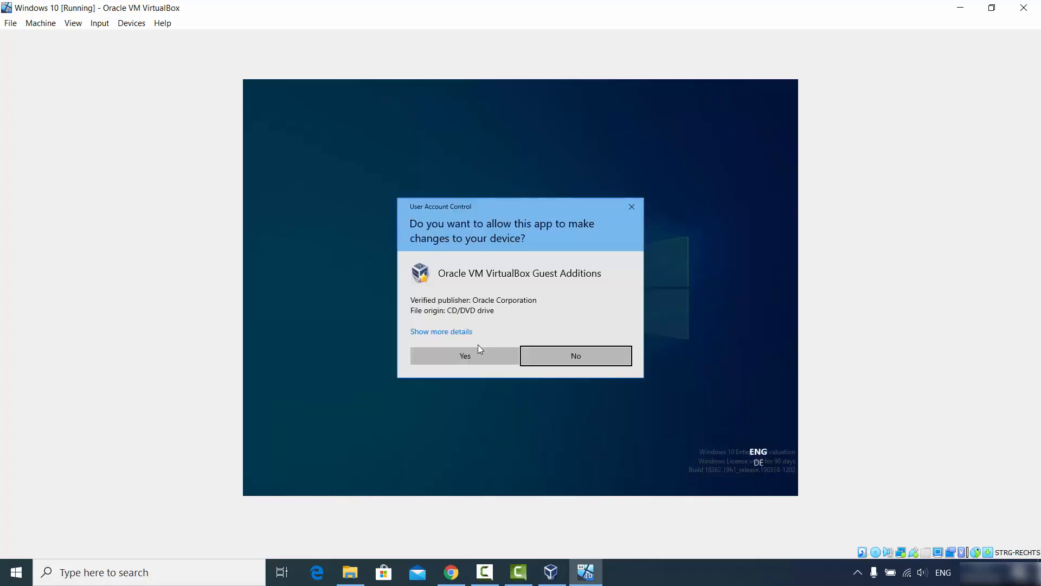
click(471, 351)
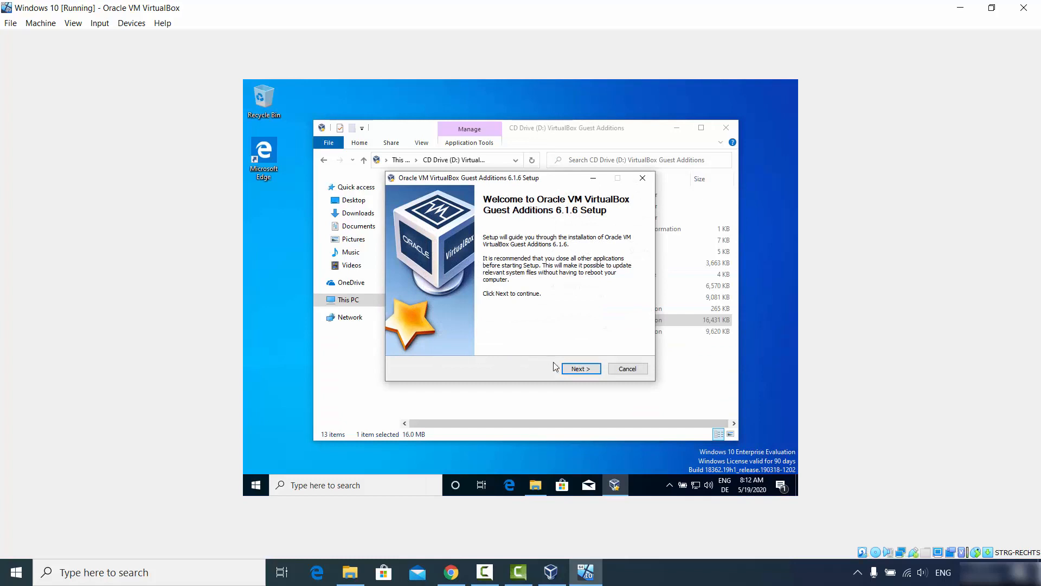
- Install Guest Additions 6.1.6 with the default folder and components, allowing the Oracle system device driver
click(576, 368)
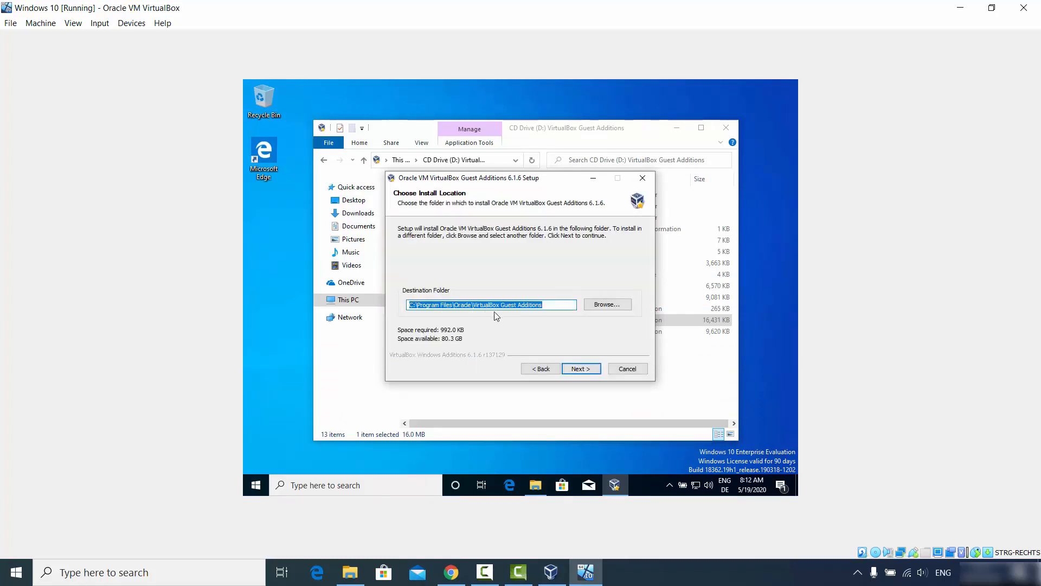
click(580, 369)
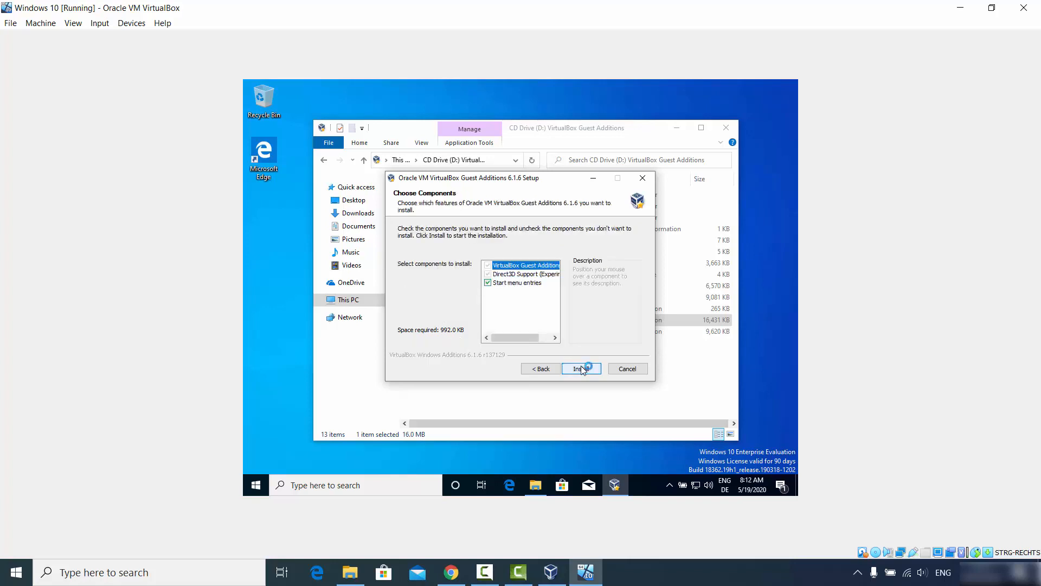
click(582, 368)
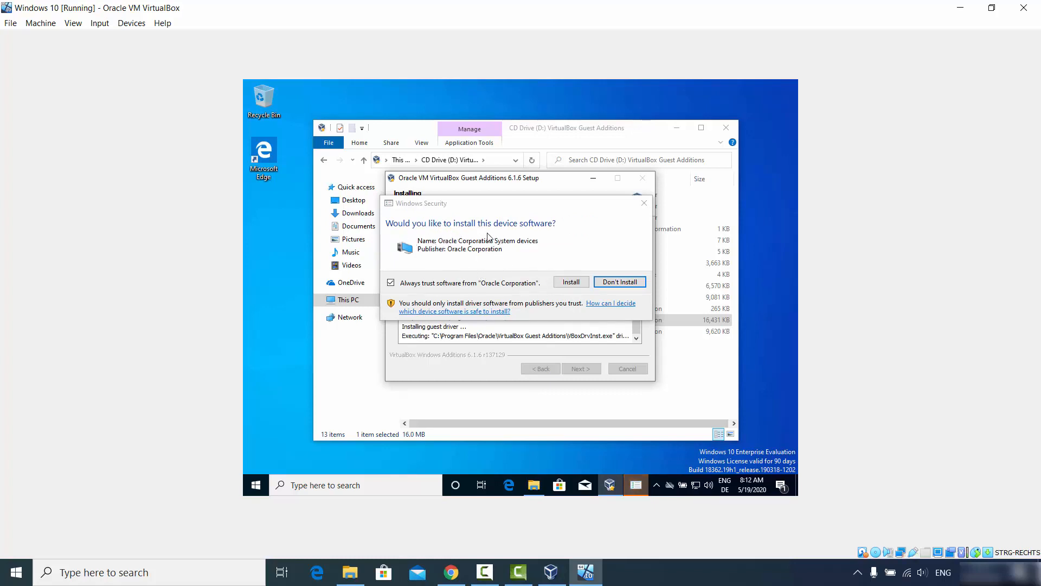
click(567, 282)
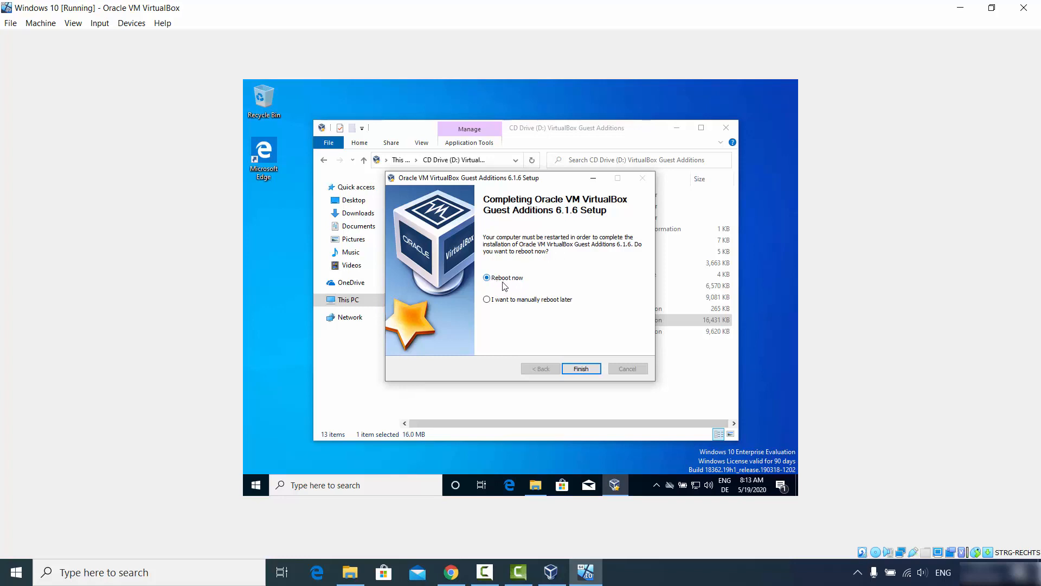
- Reboot the guest from the Finish page, restore the VM window, and sign in with the account password
click(567, 362)
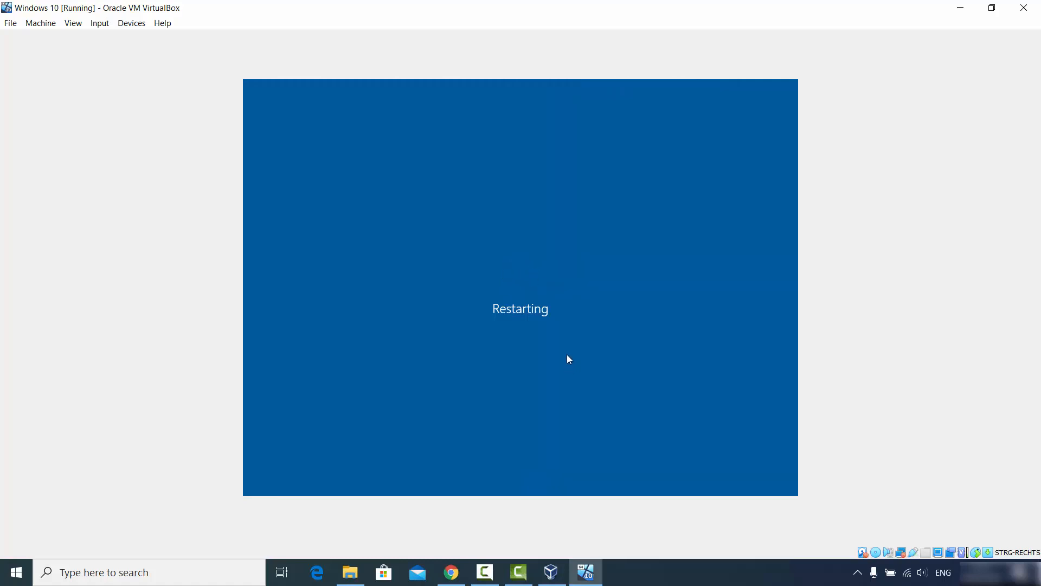
click(992, 9)
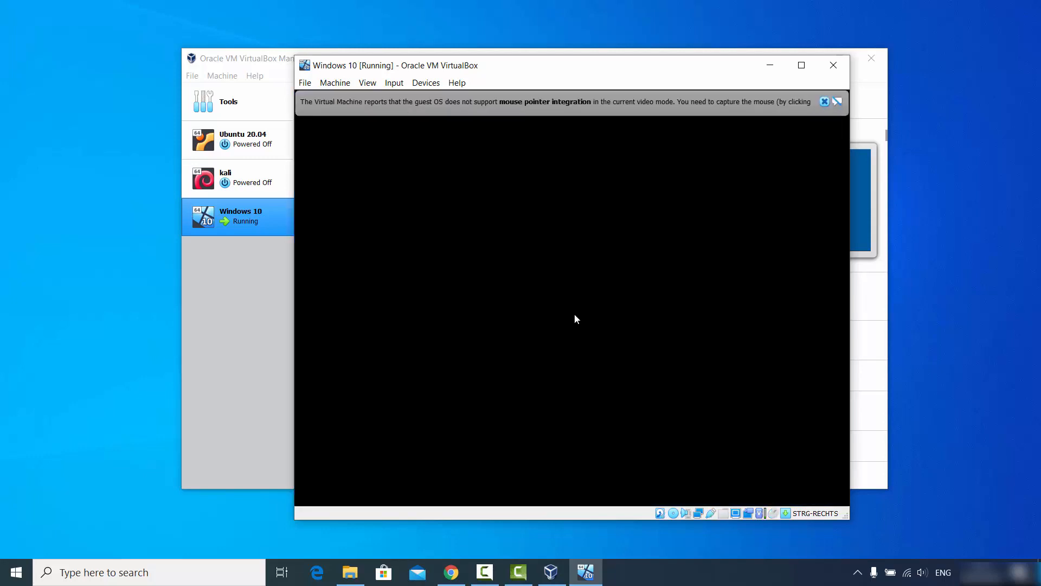
click(955, 466)
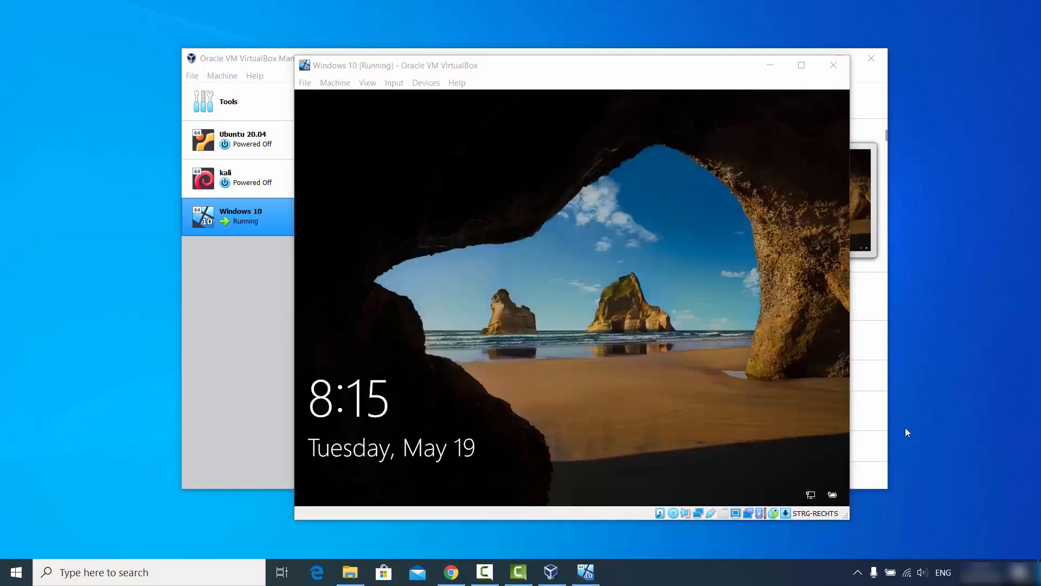
click(609, 385)
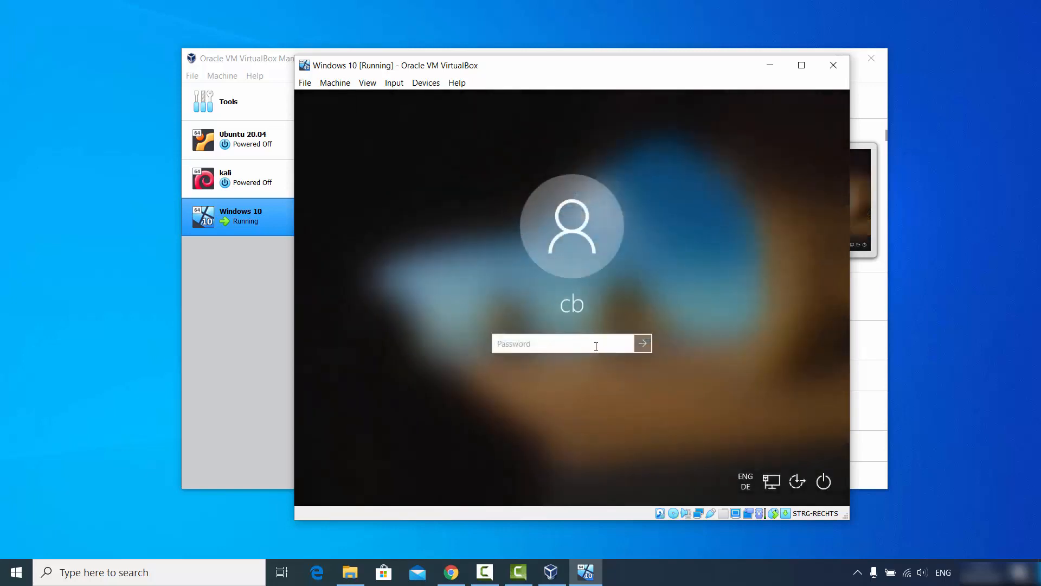
text(••)
click(644, 343)
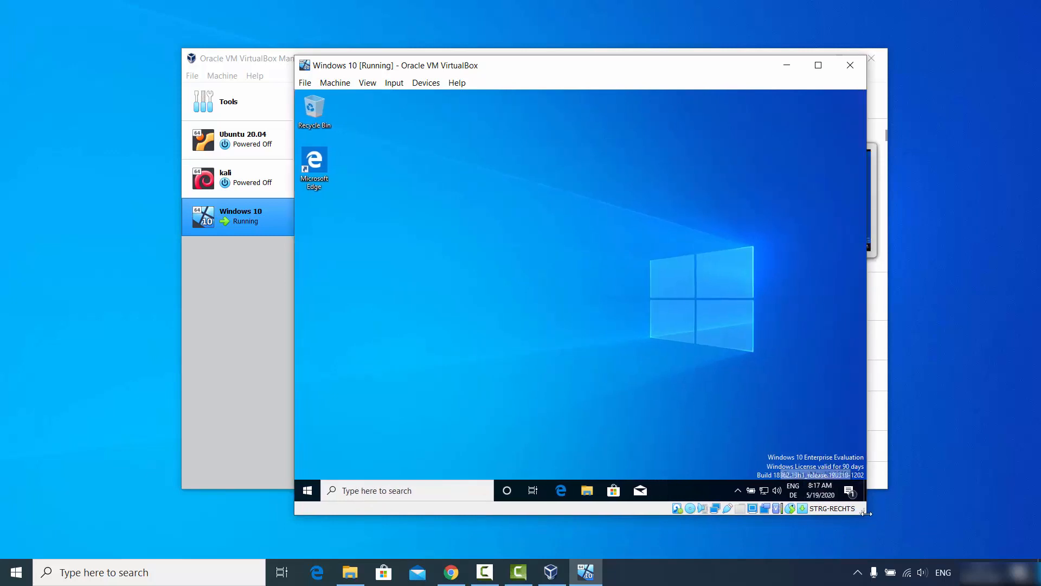
- Resize, maximize, restore and reposition the VM window to confirm the guest display follows it
drag(866, 519, 992, 561)
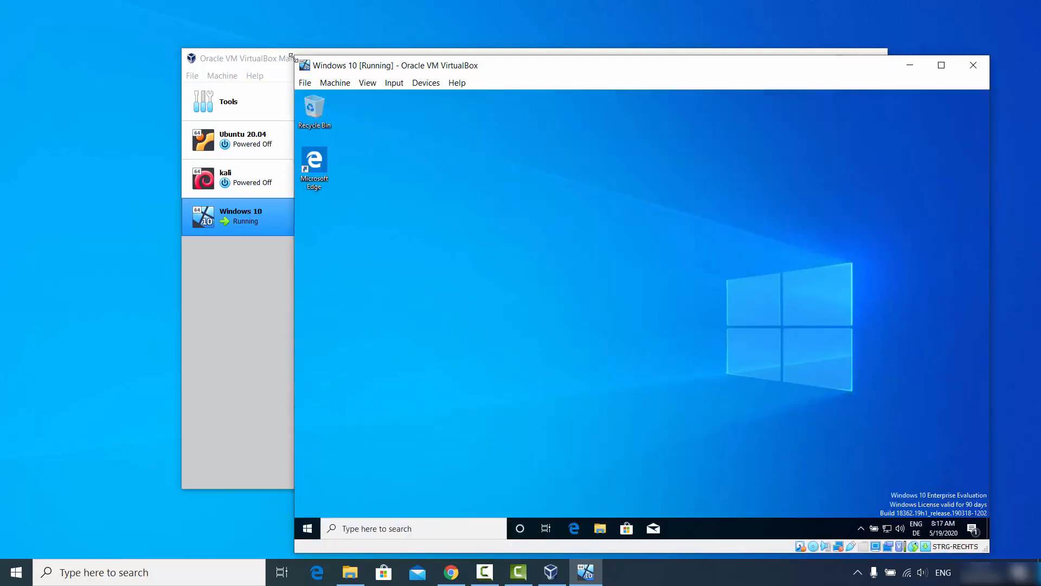
drag(294, 56, 137, 48)
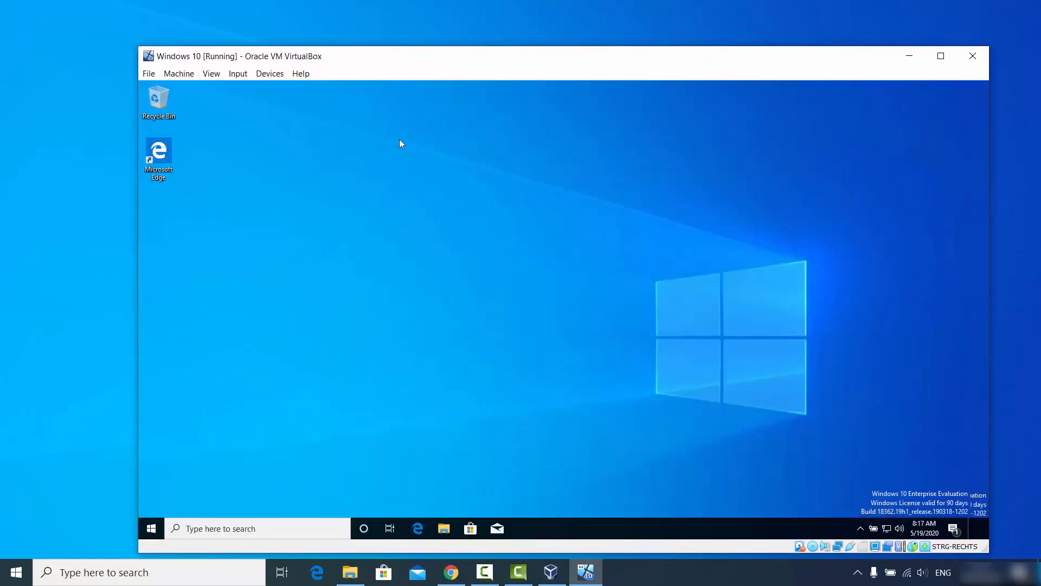
click(941, 57)
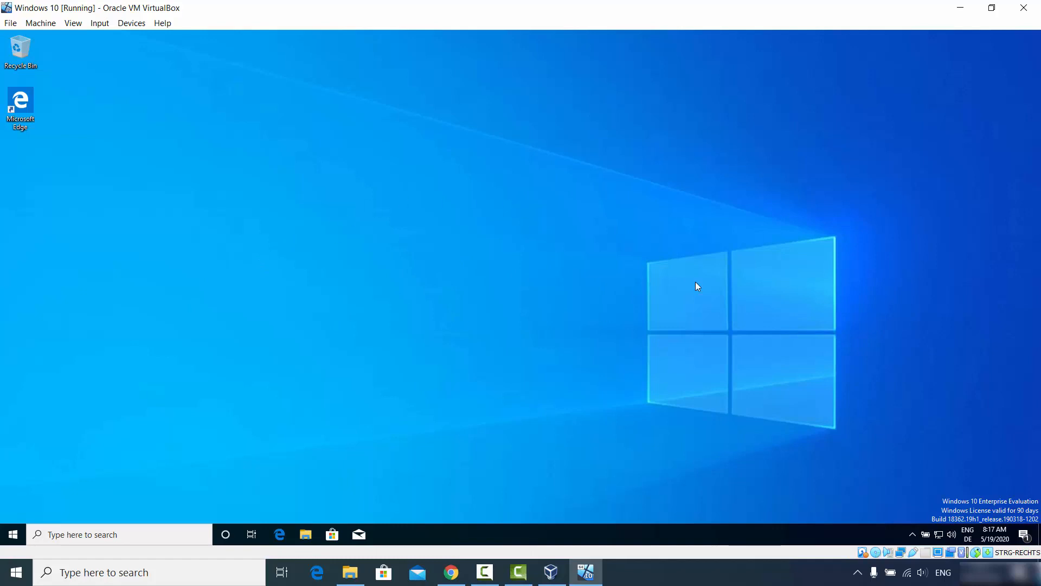
click(991, 10)
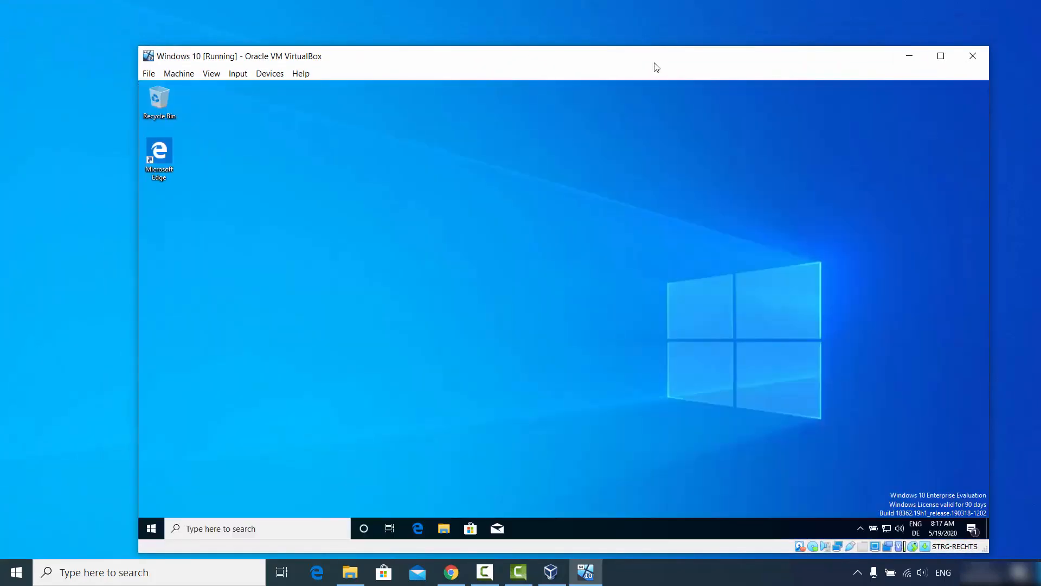
drag(657, 67, 631, 45)
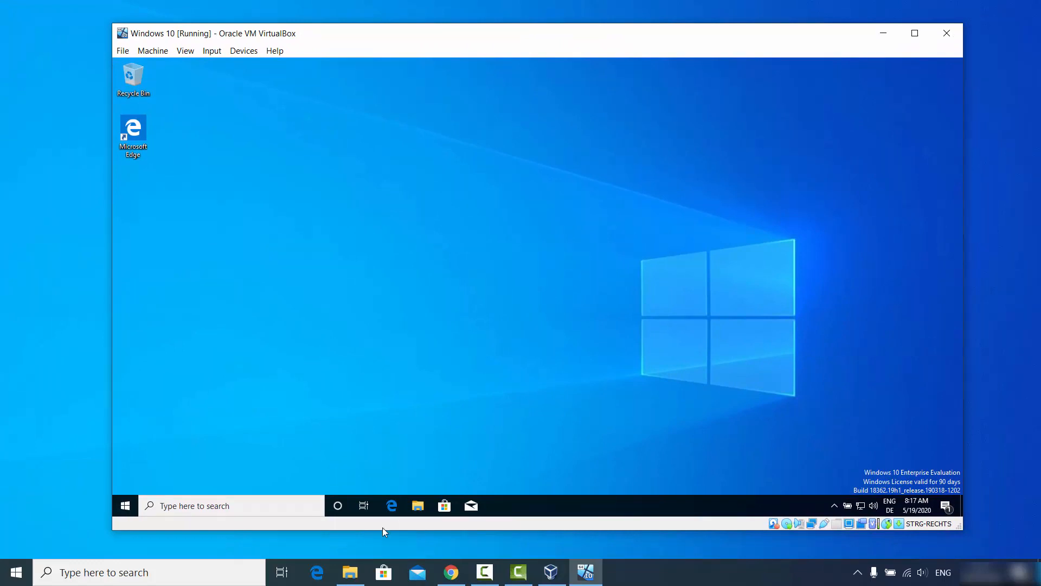
click(350, 573)
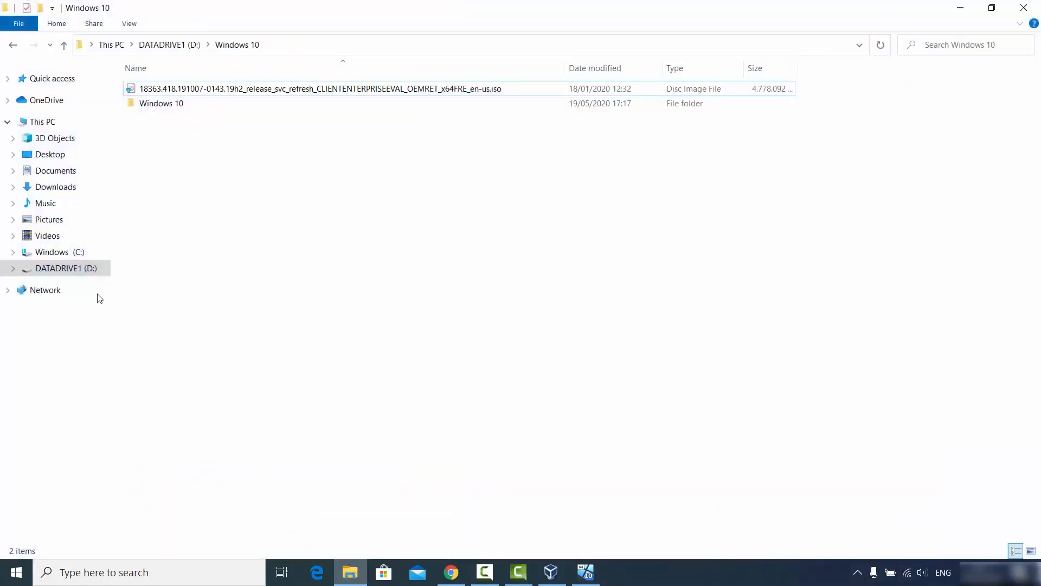
- Drag sample.png from the host's Pictures folder onto the VM desktop
click(60, 220)
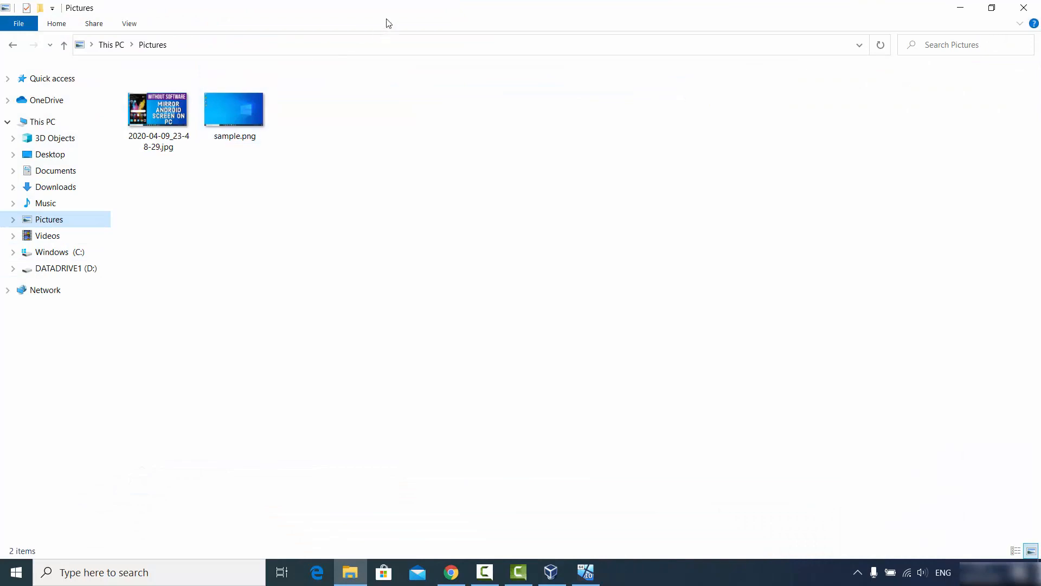
drag(653, 7, 922, 188)
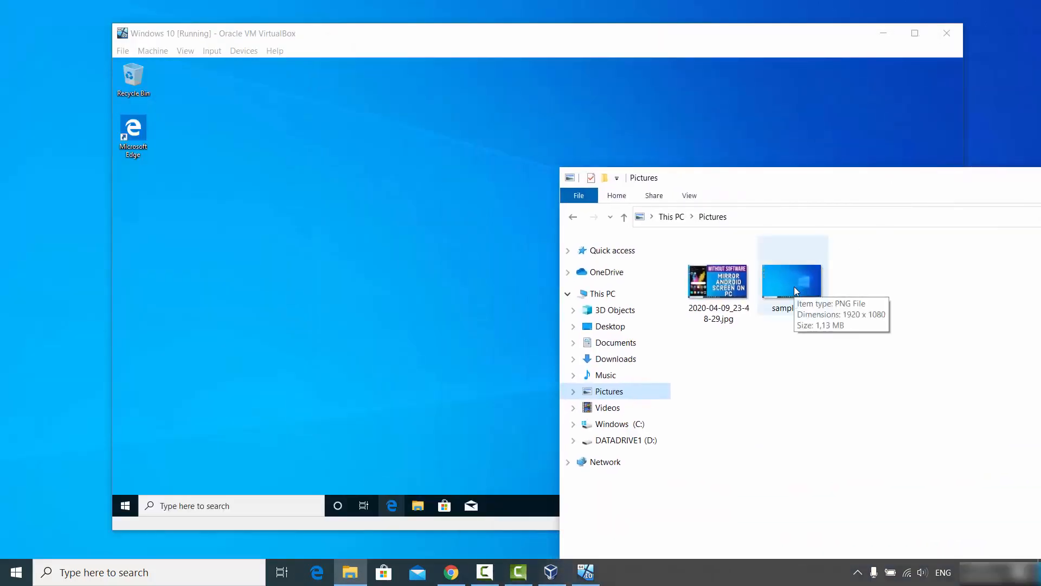
drag(794, 286, 277, 286)
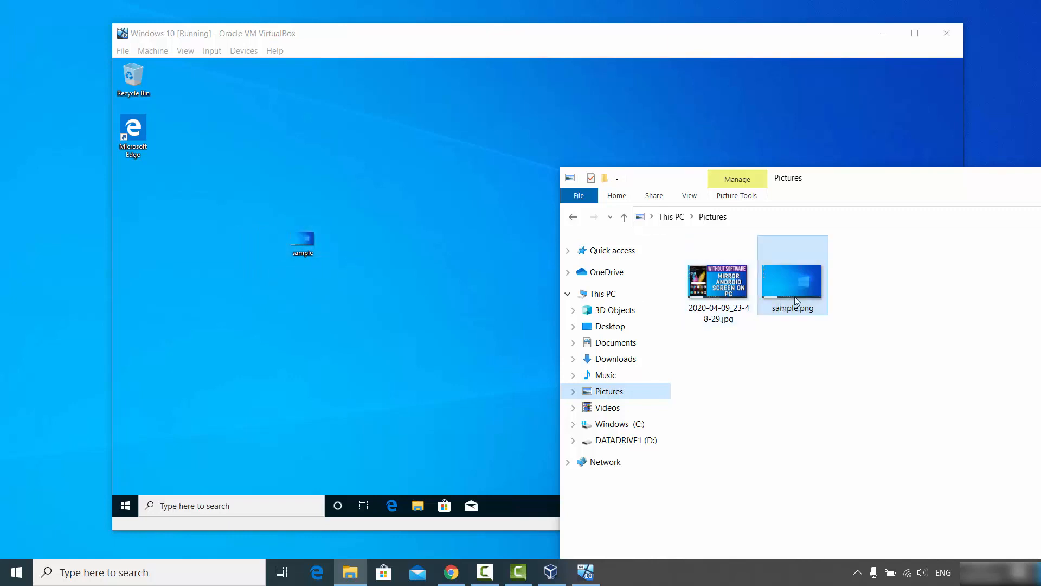
click(488, 310)
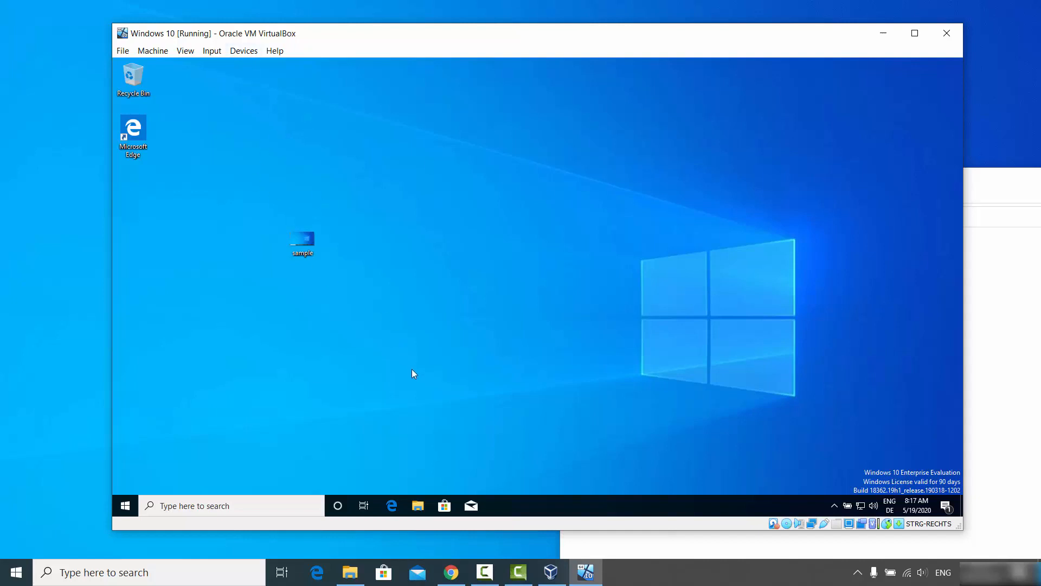
click(451, 572)
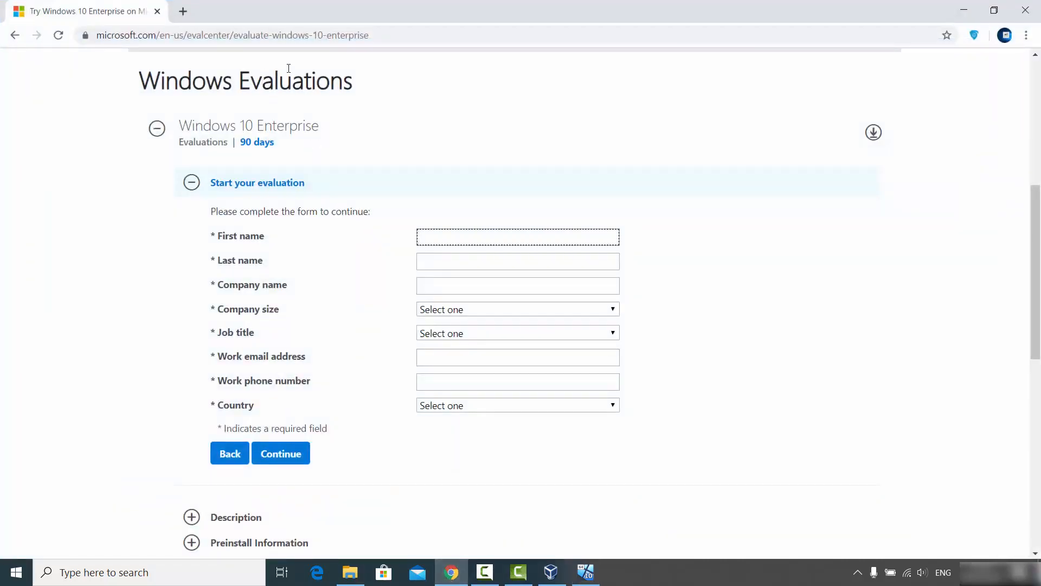
- Copy the evaluation page URL from host Chrome and paste it into the guest Edge's address bar
click(389, 37)
key(ctrl+c)
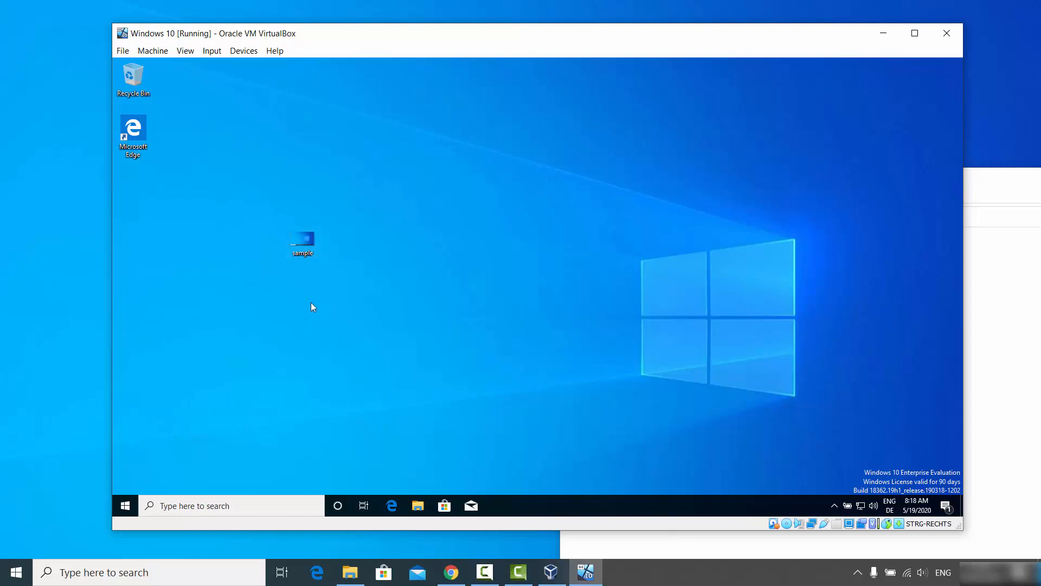
click(391, 506)
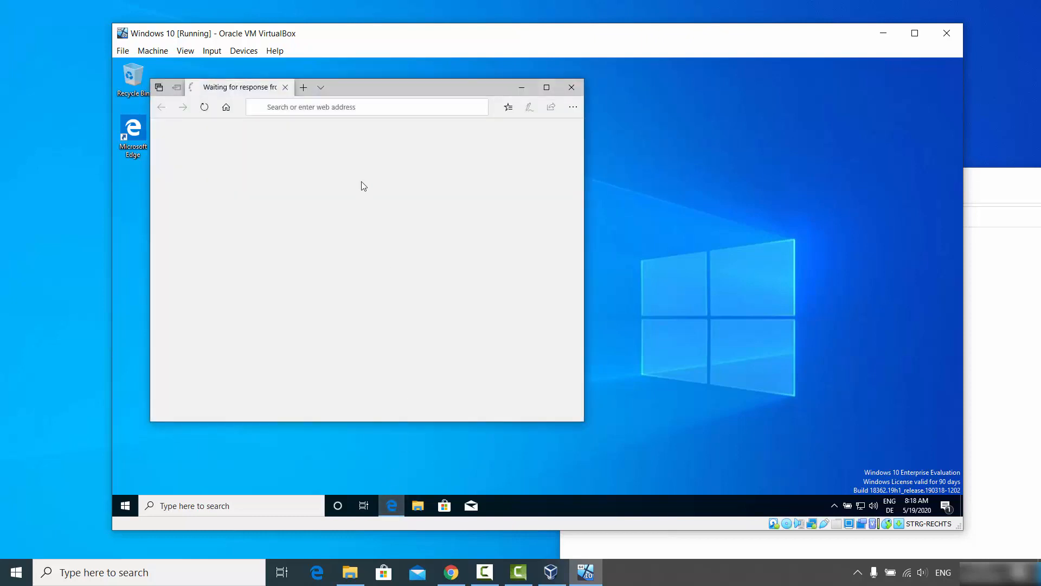
click(356, 106)
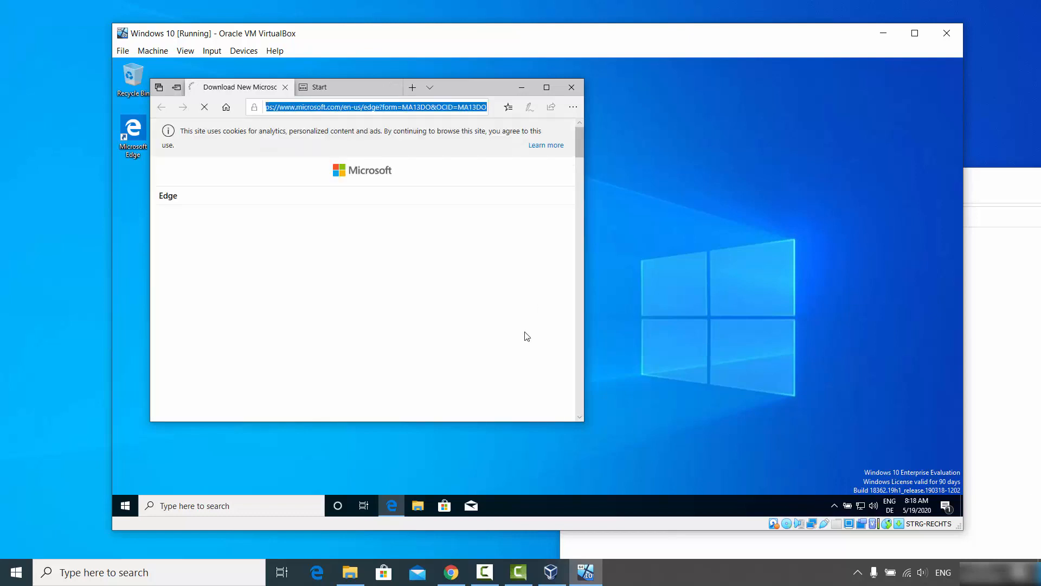
key(ctrl+v)
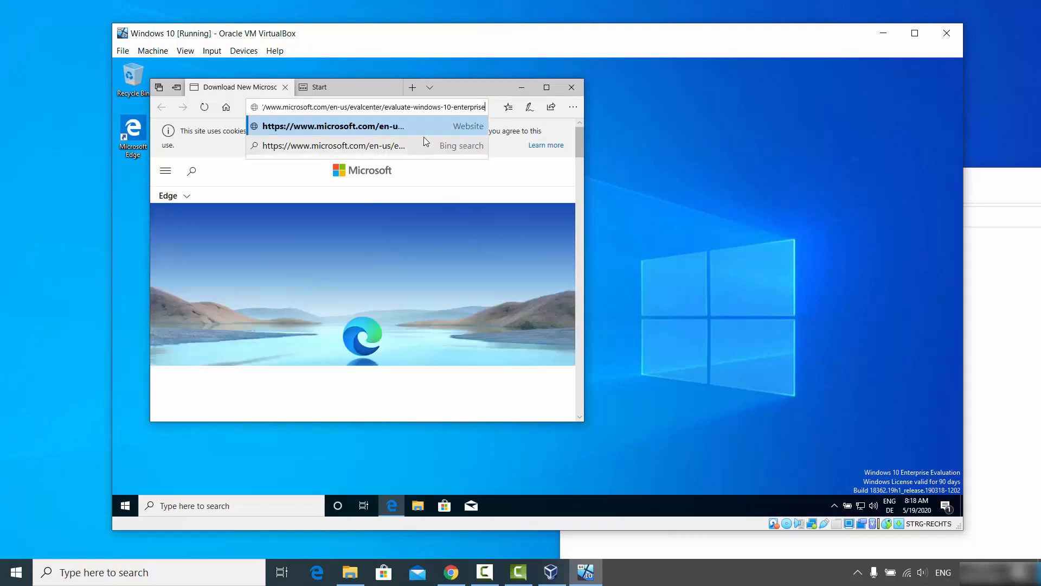
click(546, 87)
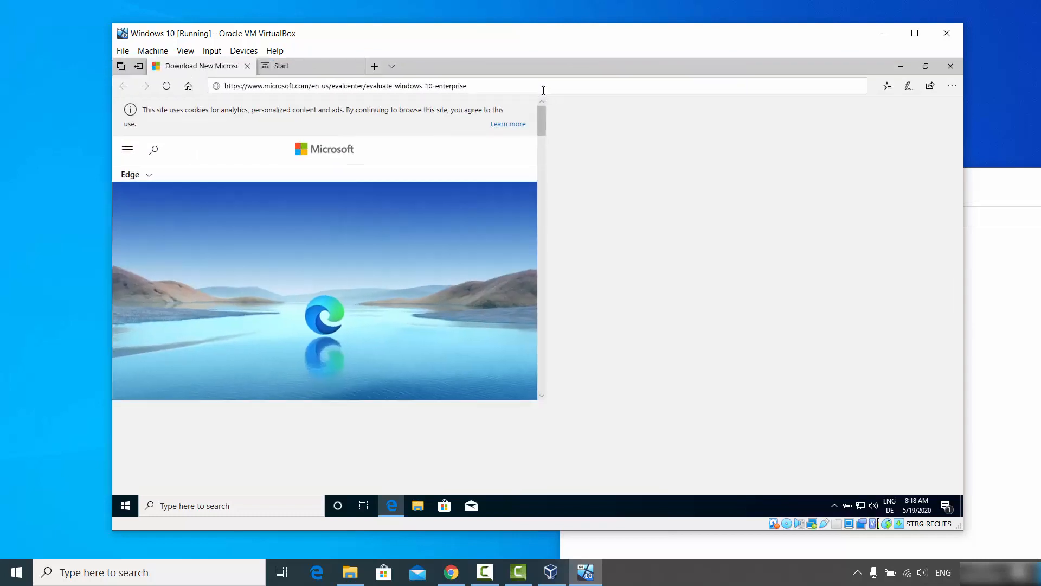
- Recopy the full URL from Chrome and load the Windows 10 Enterprise evaluation page in Edge
mouse_move(451, 570)
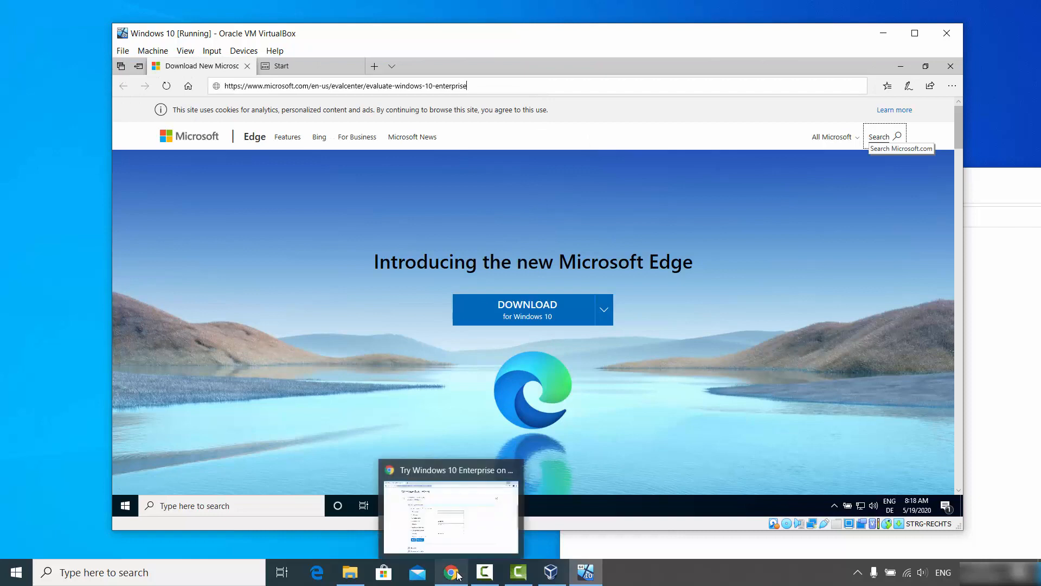
click(455, 548)
triple_click(386, 41)
key(ctrl+c)
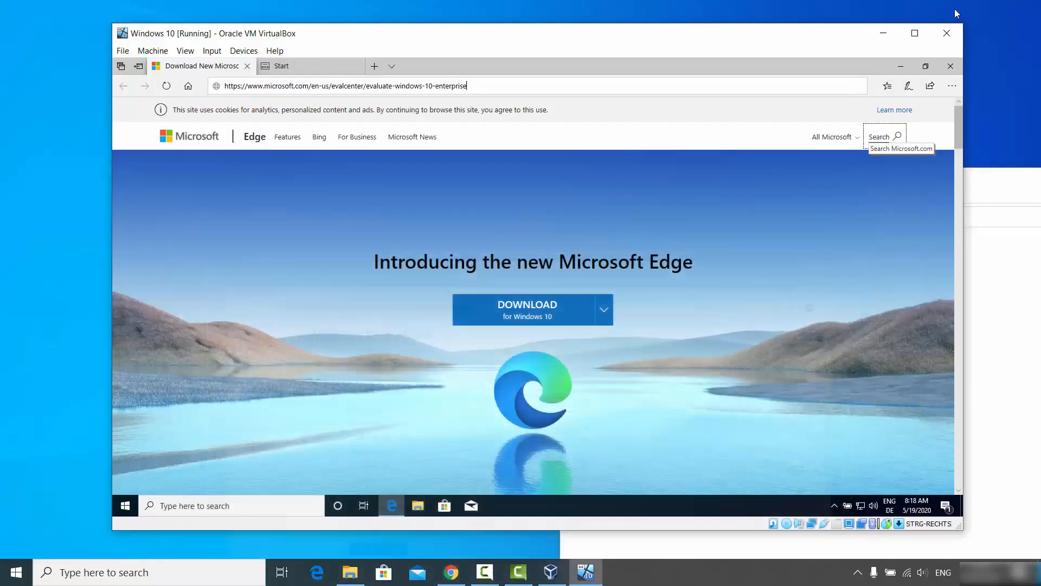
click(964, 10)
key(ctrl+a)
key(ctrl+v)
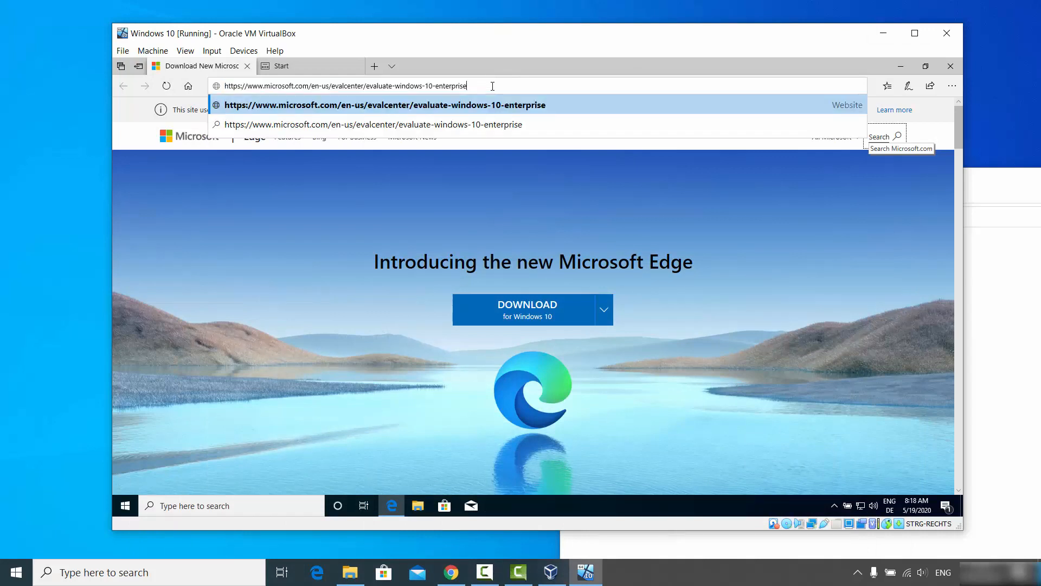
key(Return)
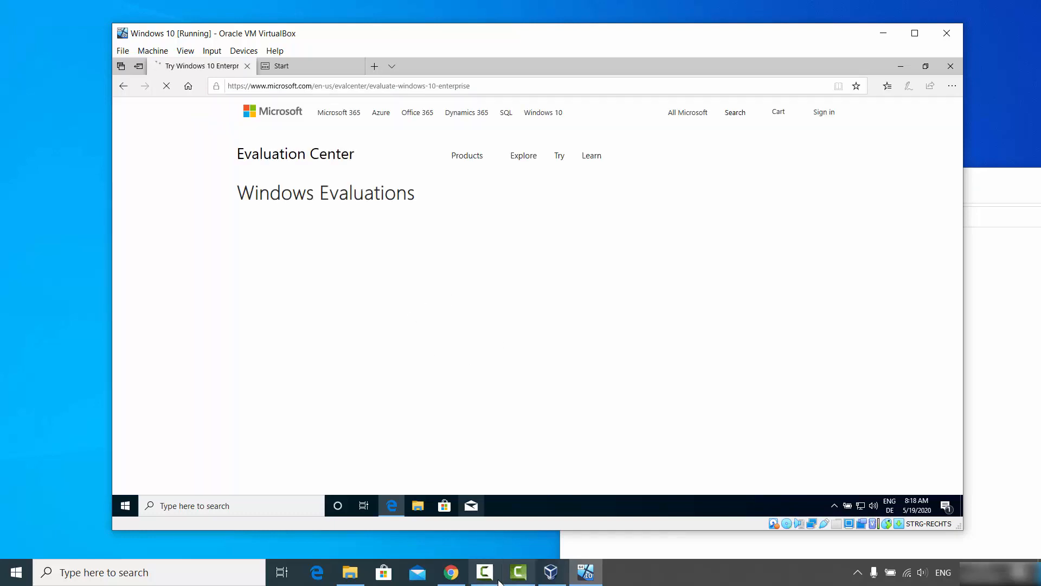
click(466, 580)
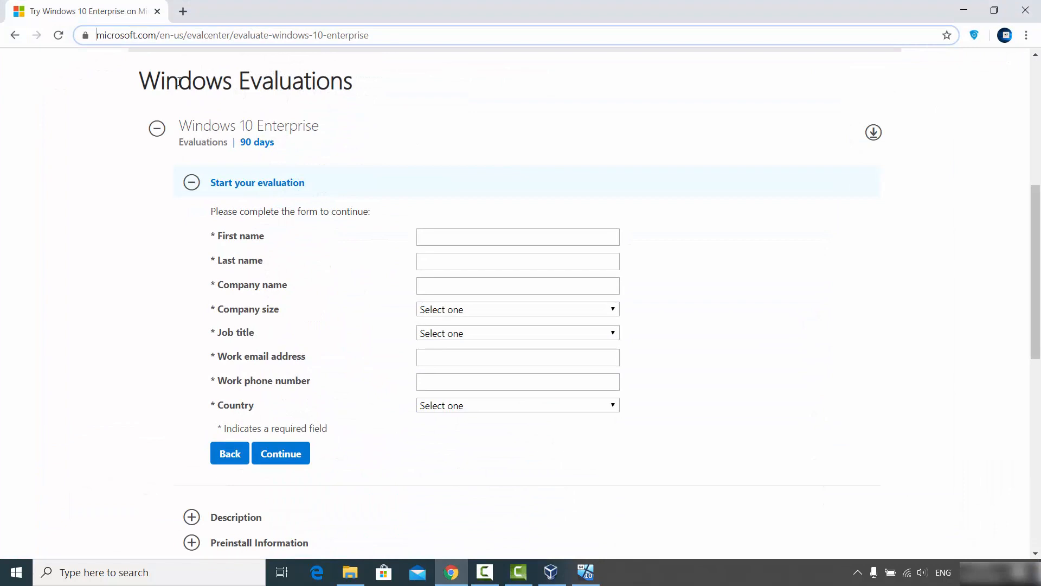
- Copy the Windows Evaluations heading in Chrome and paste it into Notepad inside the VM
drag(142, 77, 321, 190)
key(ctrl+c)
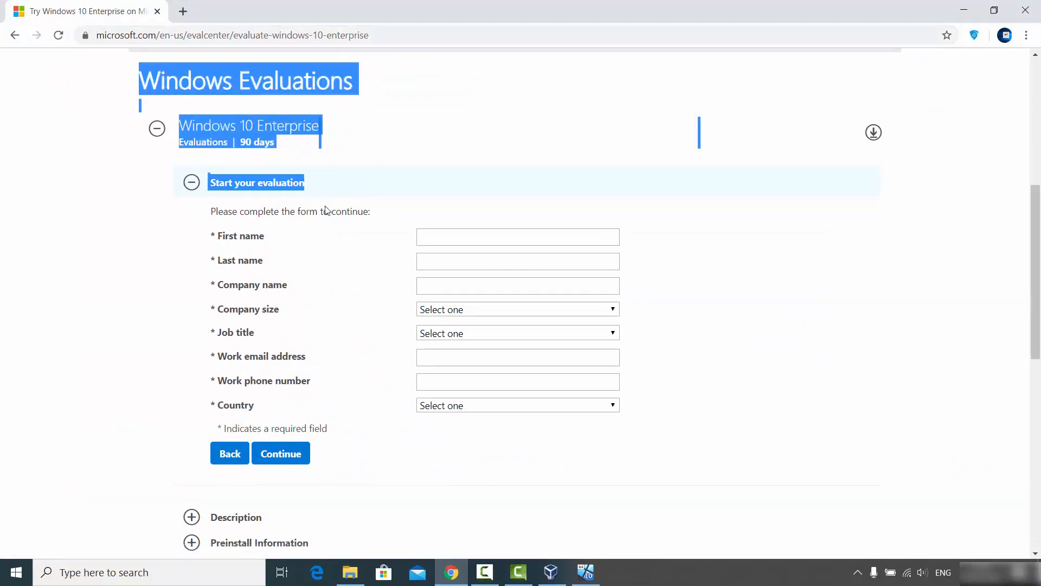
click(584, 573)
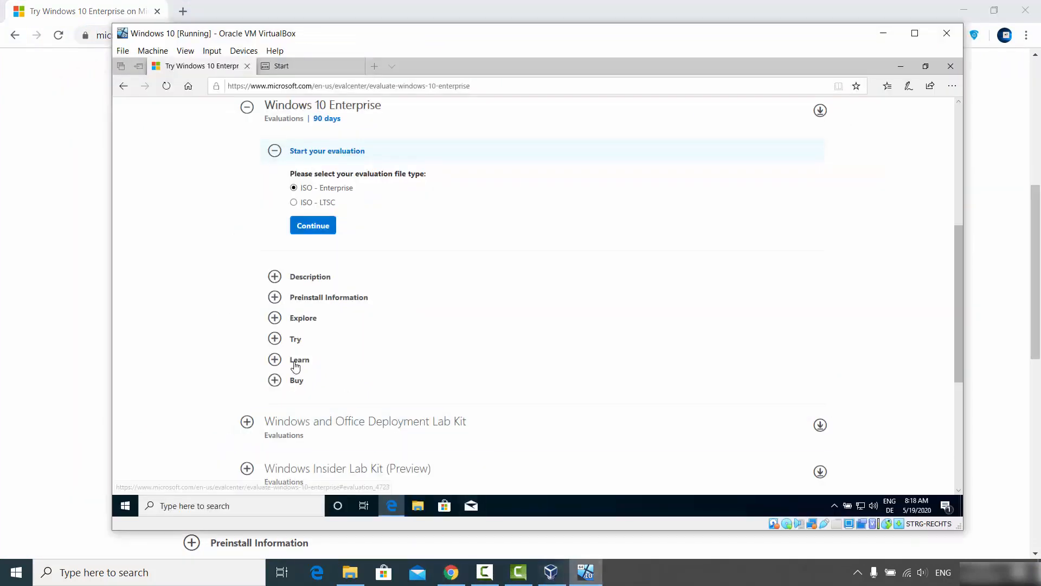
click(213, 498)
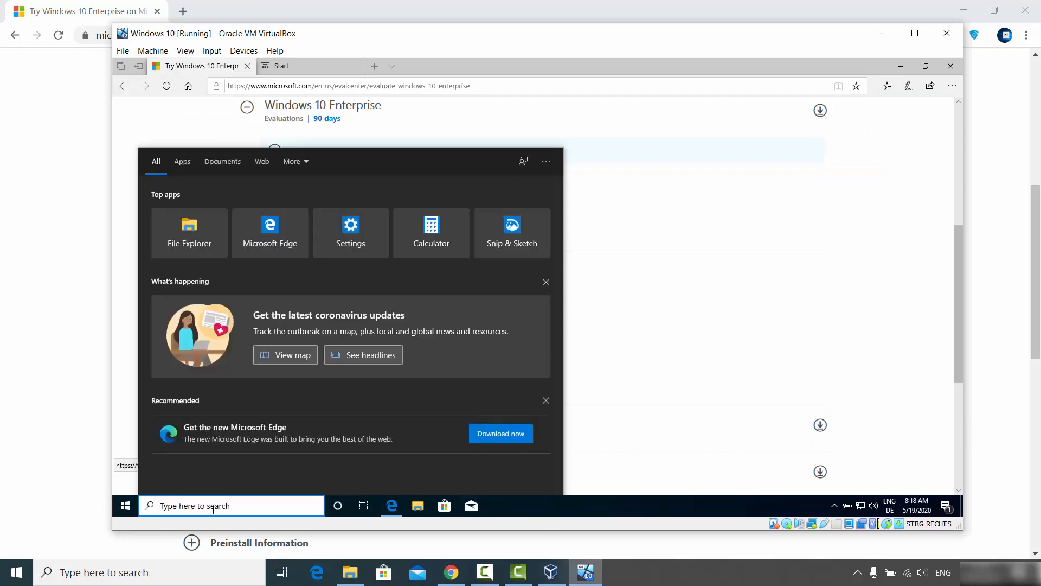
text(not)
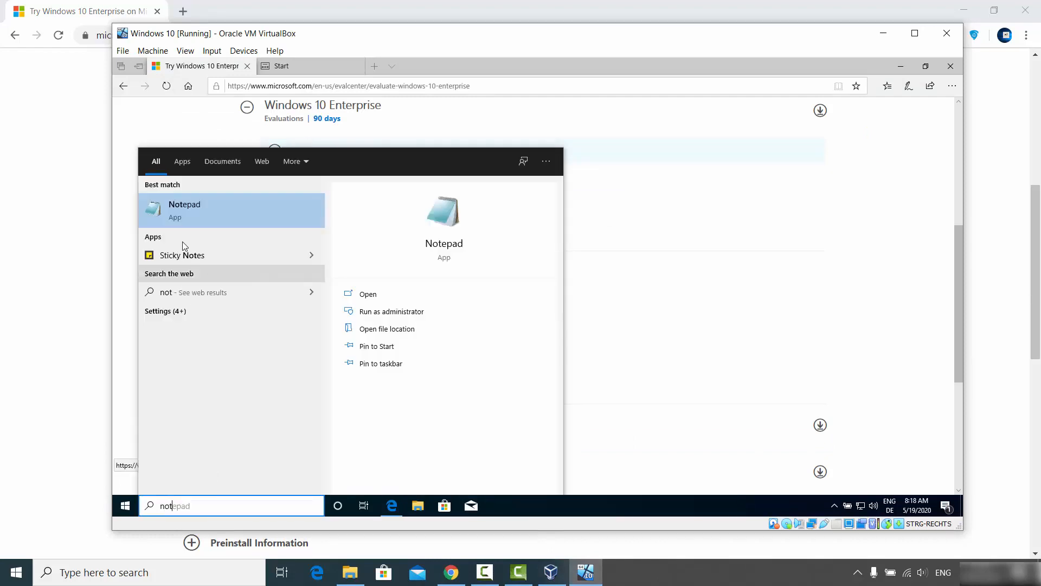
click(193, 217)
key(ctrl+v)
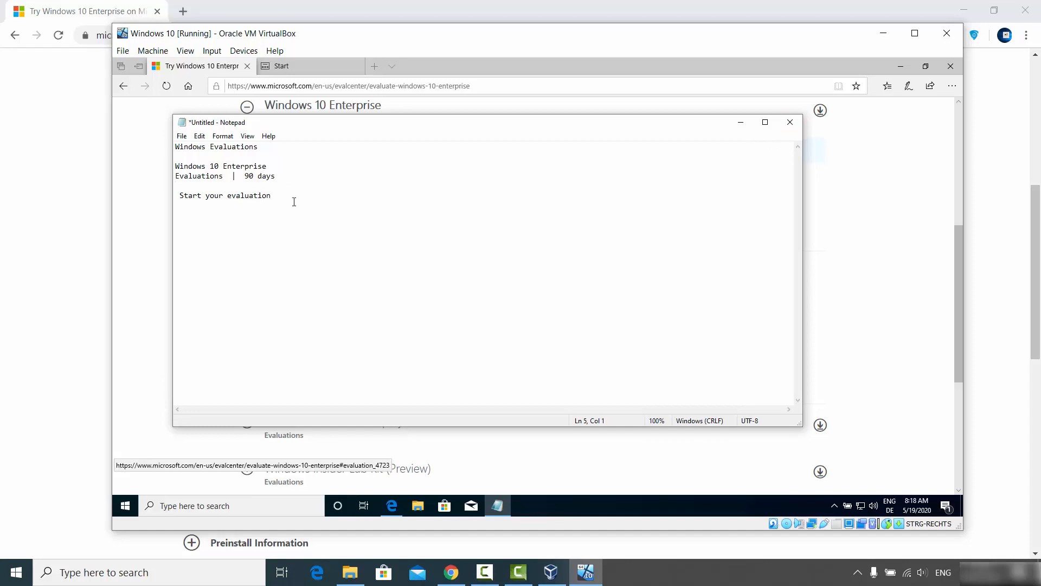
- Close Notepad without saving, minimize Edge, and delete sample.png from the VM desktop
click(788, 124)
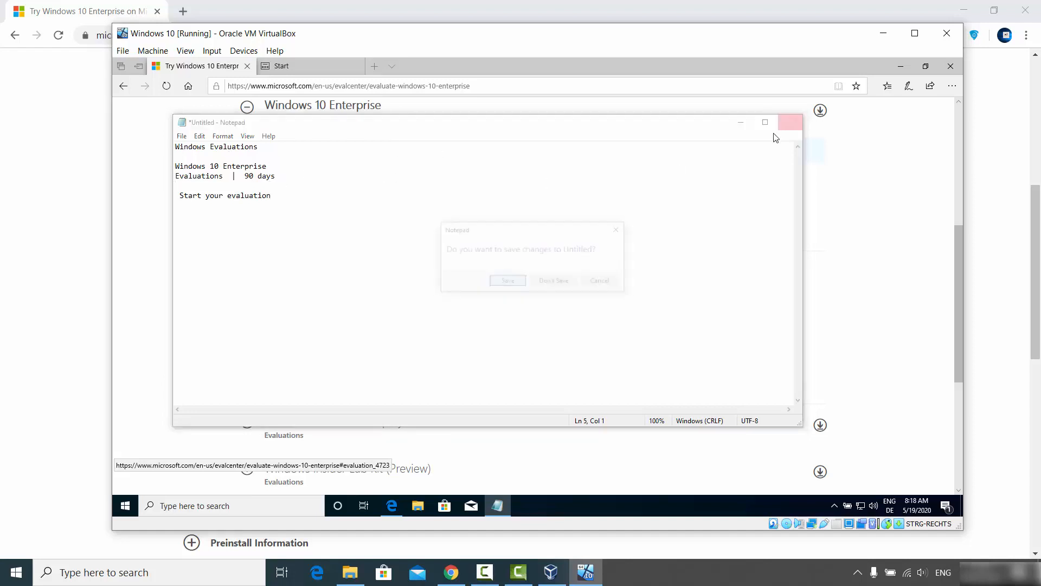
click(557, 283)
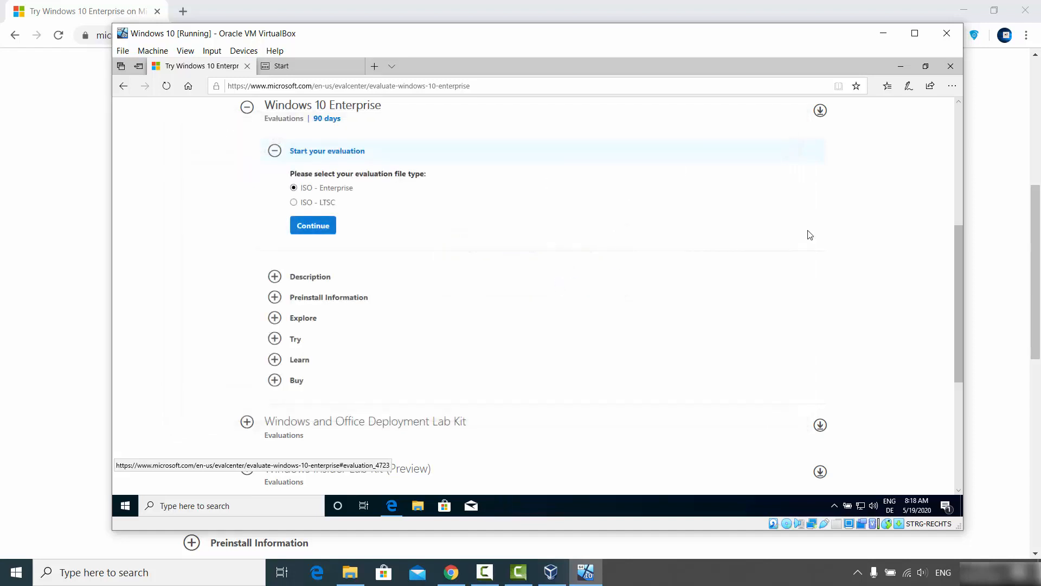
click(906, 68)
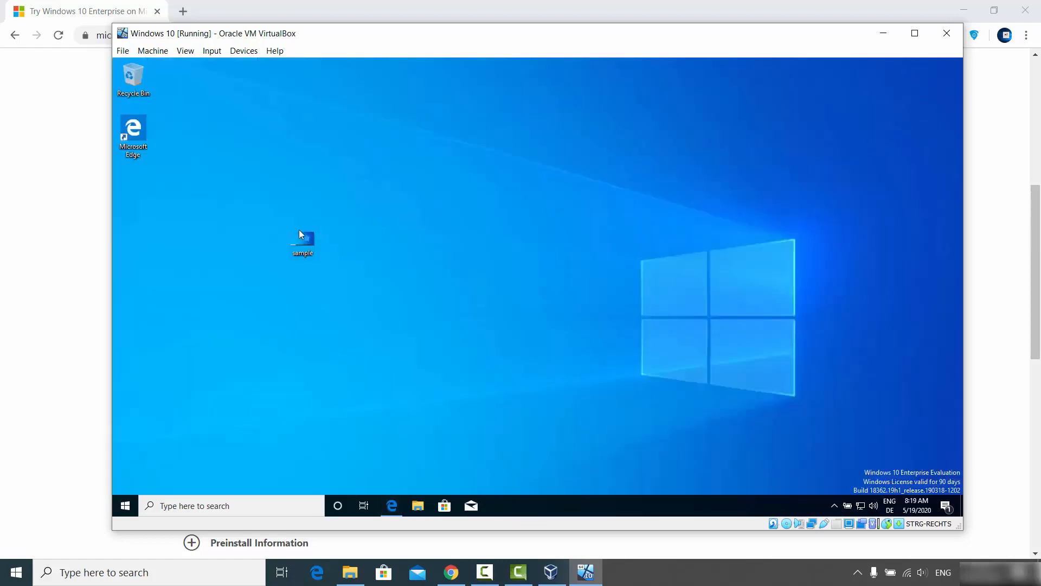
key(Delete)
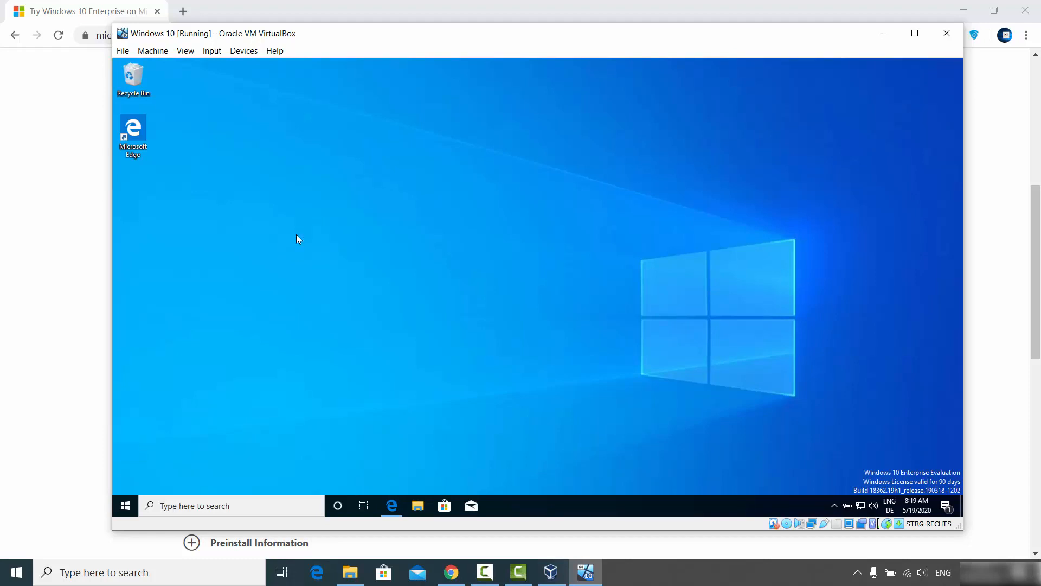